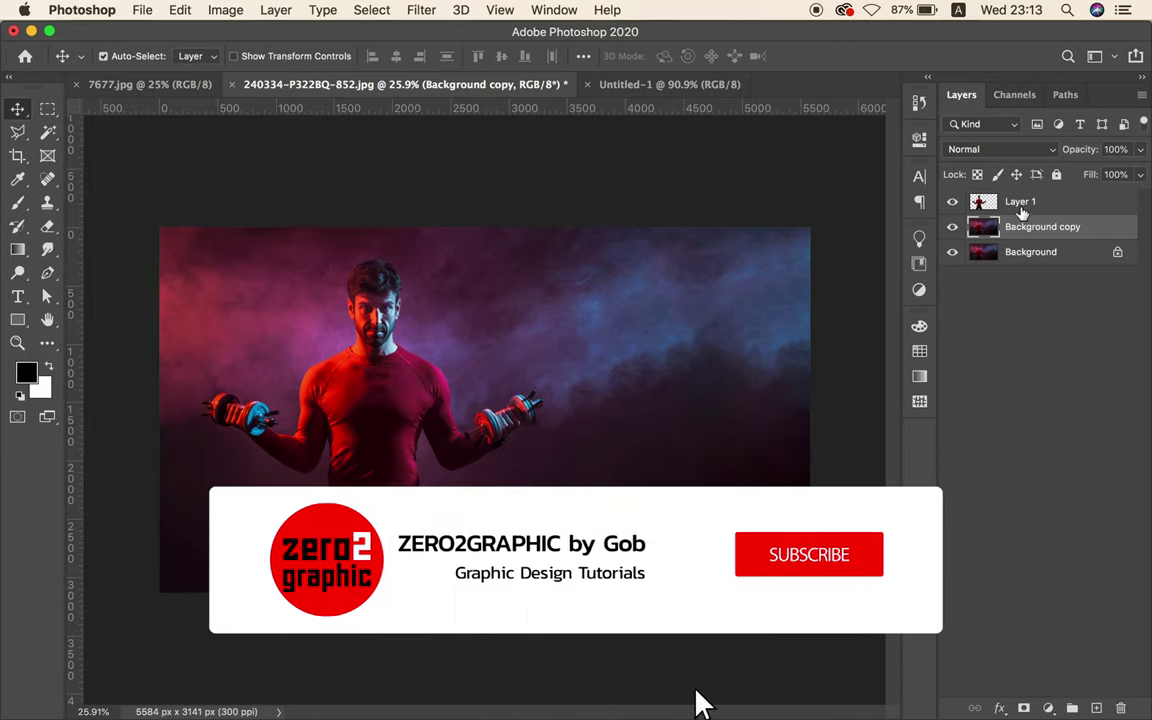
# - Select Layer 1 and Background copy and drag both onto the square Untitled-1 document
pyautogui.click(1022, 205)
pyautogui.keyDown('shift'); pyautogui.click(1024, 227); pyautogui.keyUp('shift')
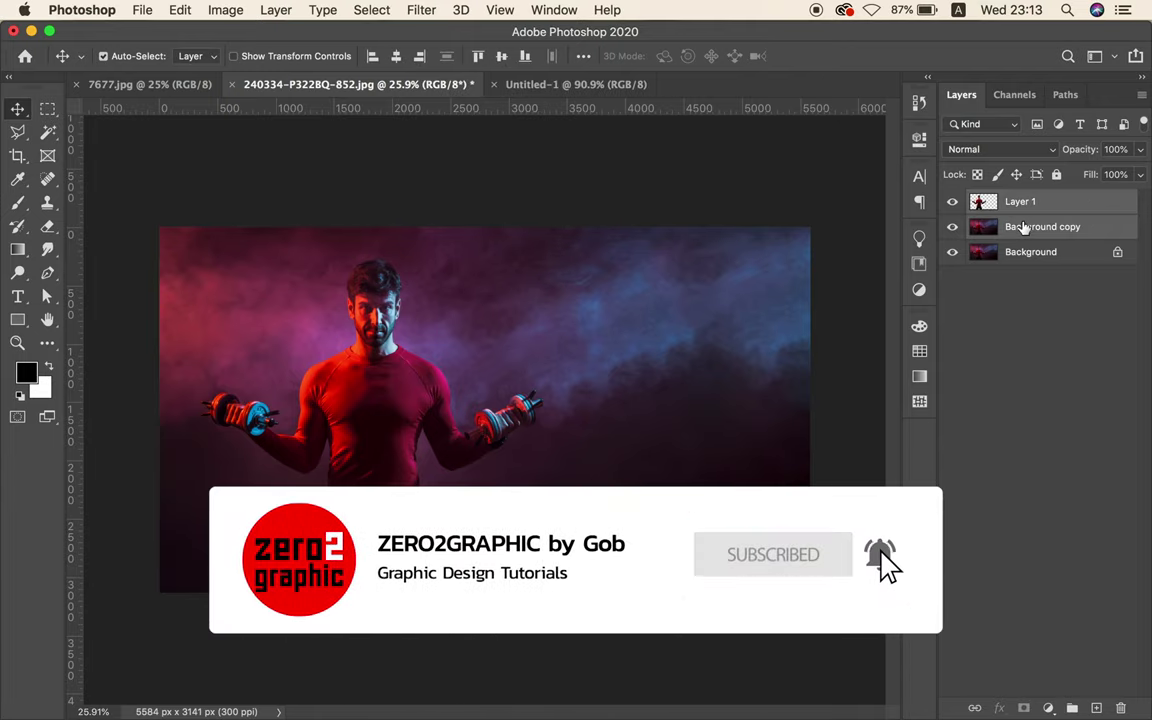
pyautogui.moveTo(483, 316); pyautogui.dragTo(563, 88)
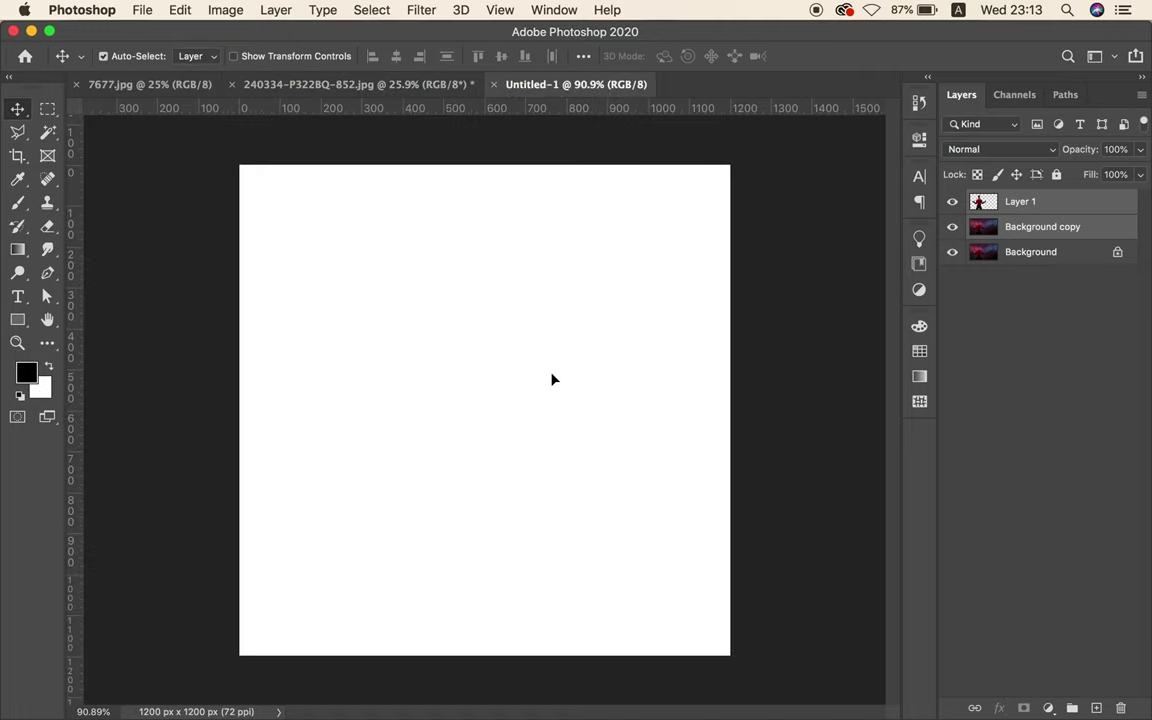
# - Drop the two photo layers into Untitled-1, link them, and start shrinking them with Free Transform
pyautogui.moveTo(552, 379); pyautogui.dragTo(552, 379)
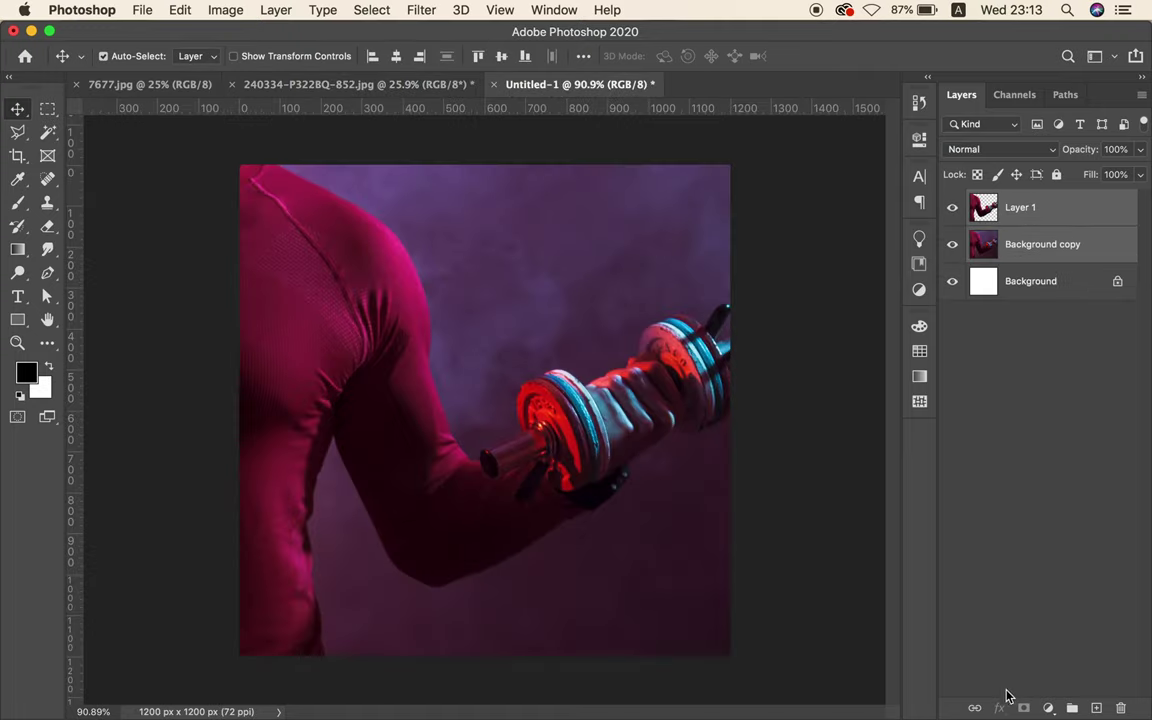
pyautogui.click(974, 708)
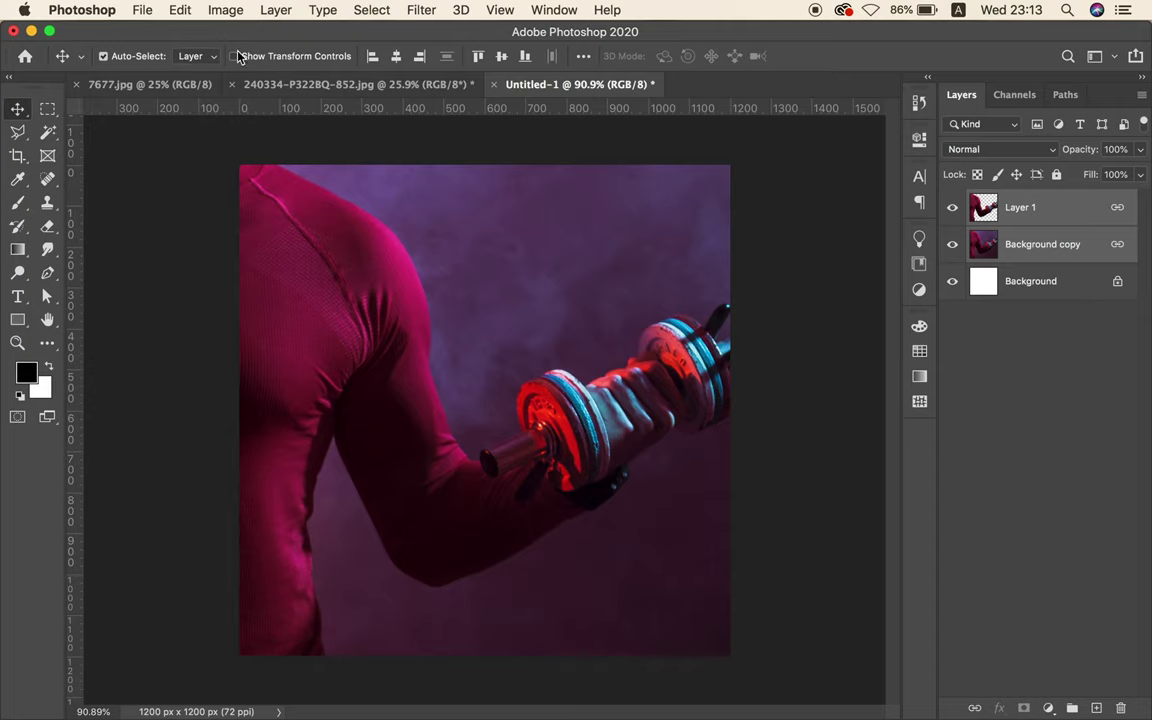
pyautogui.click(181, 11)
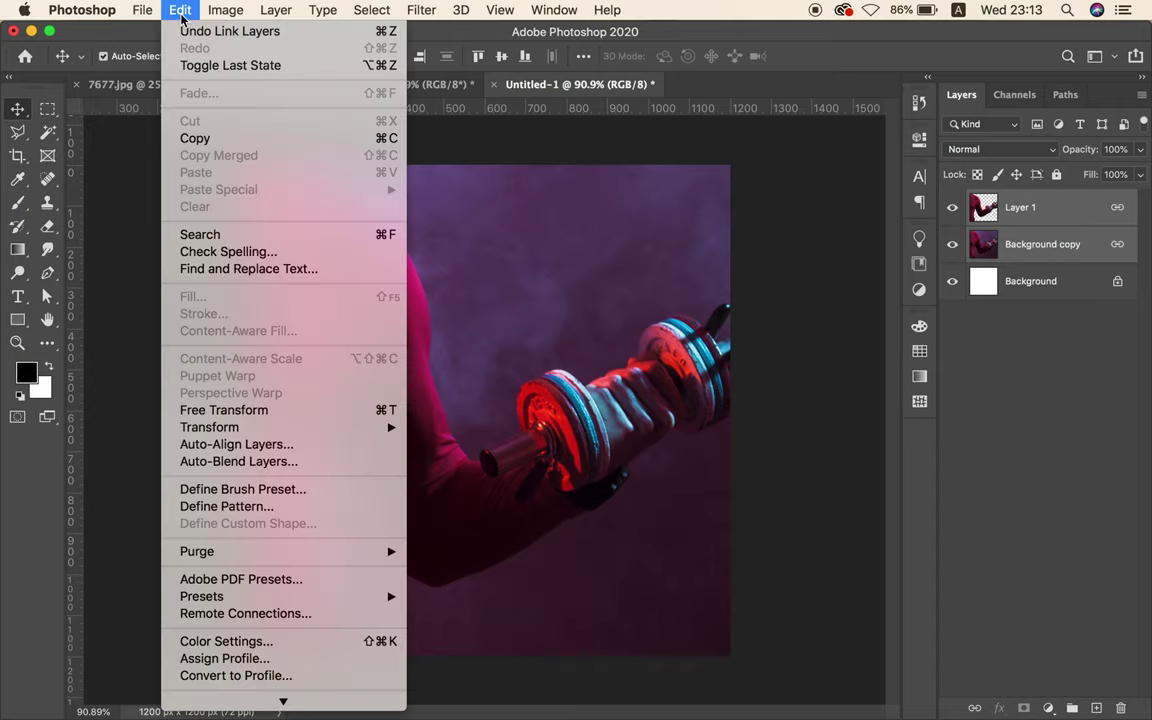
pyautogui.click(232, 414)
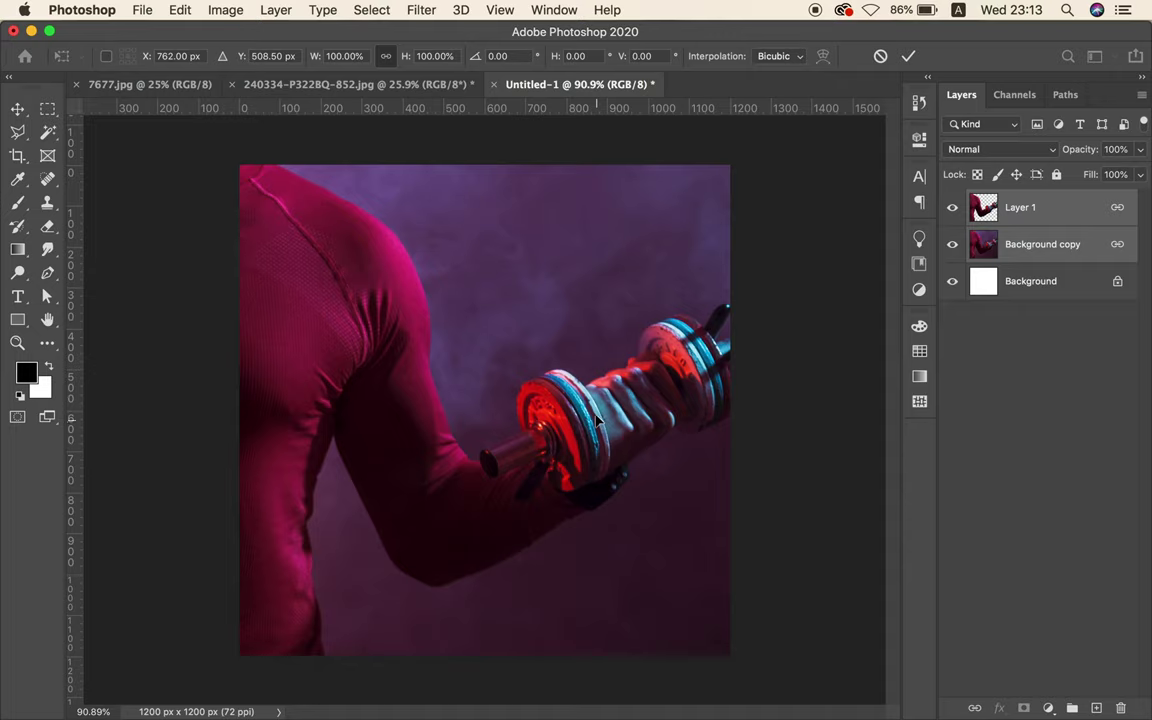
pyautogui.hotkey('ctrl', '0')
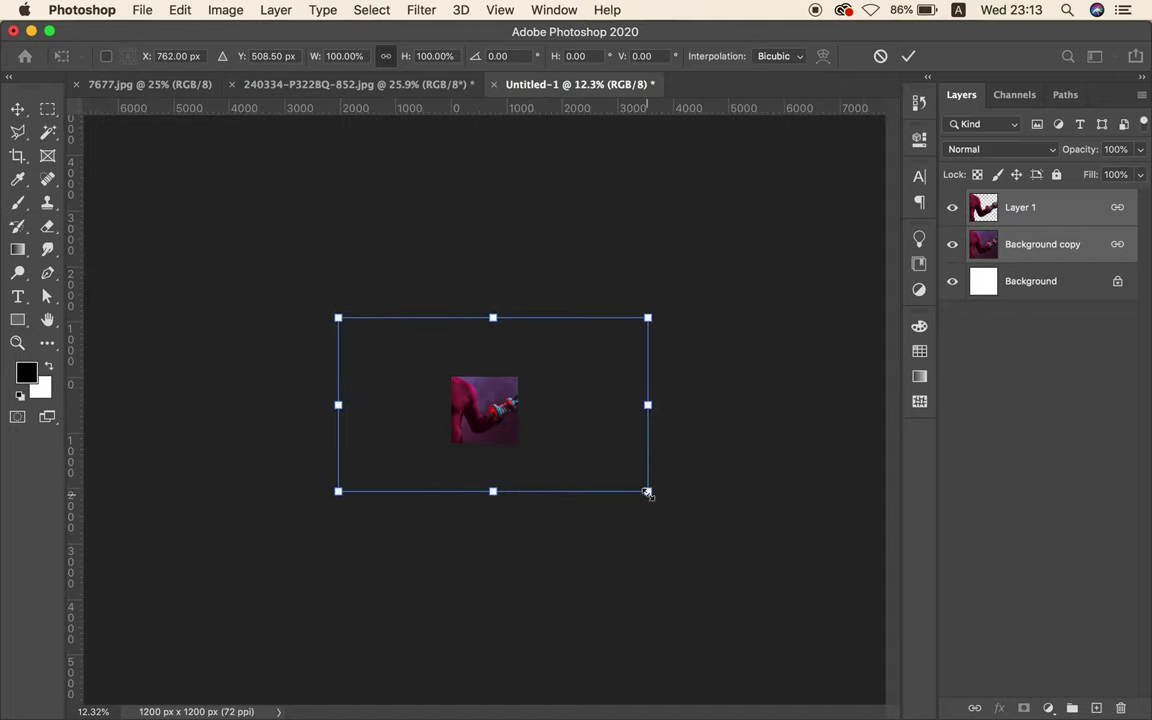
pyautogui.moveTo(648, 491); pyautogui.dragTo(483, 403)
# - Scale the linked photo further, position and nudge the man within the square, and commit
pyautogui.keyDown('ctrl'); pyautogui.click(556, 435); pyautogui.keyUp('ctrl')
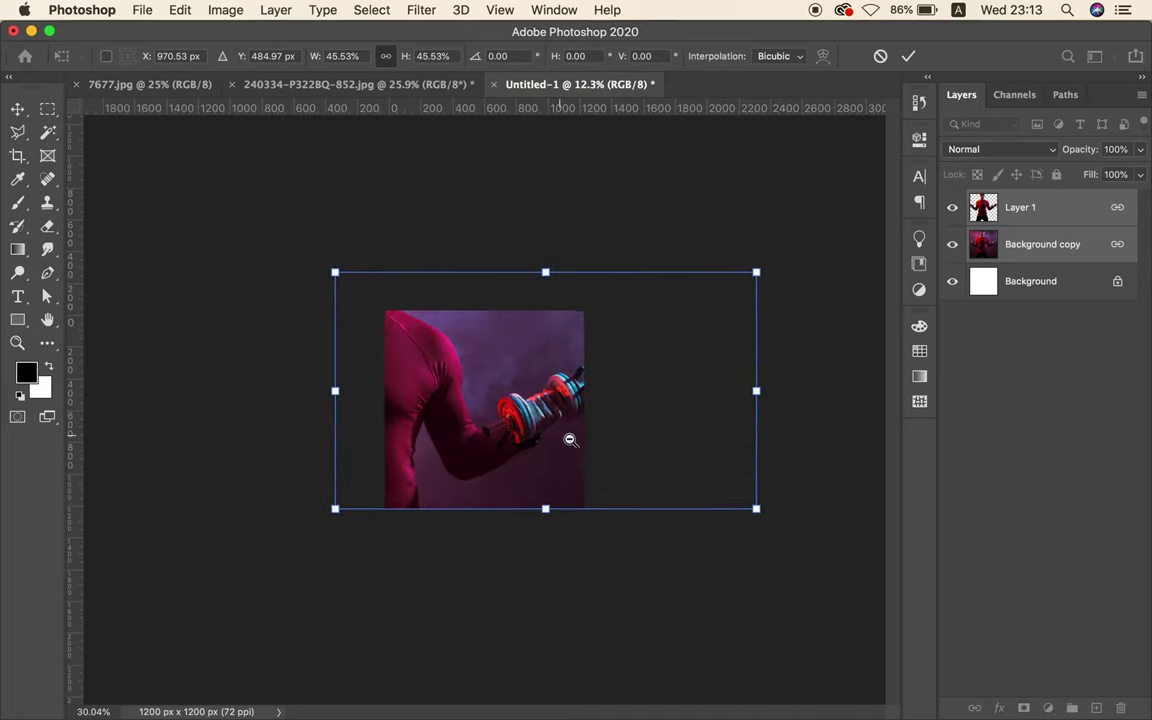
pyautogui.moveTo(765, 268); pyautogui.dragTo(707, 325)
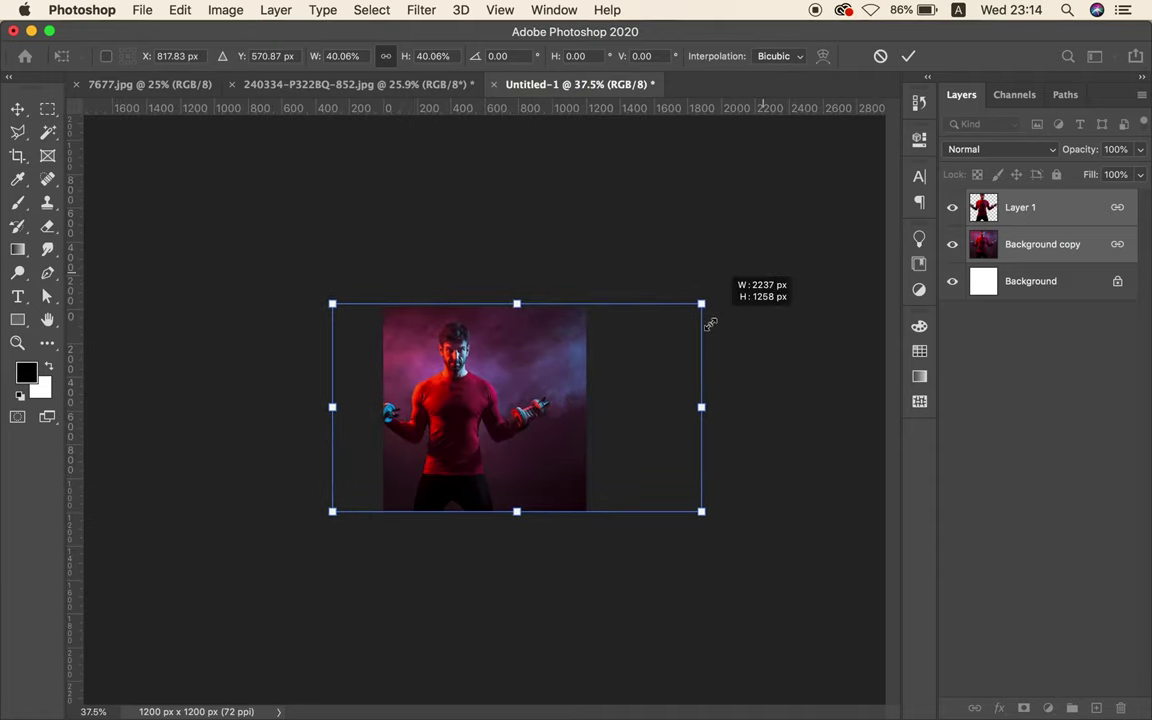
pyautogui.moveTo(527, 381)
pyautogui.mouseDown()
pyautogui.moveTo(570, 407)
pyautogui.moveTo(642, 372)
pyautogui.mouseUp()
pyautogui.keyDown('ctrl'); pyautogui.click(570, 407); pyautogui.keyUp('ctrl')
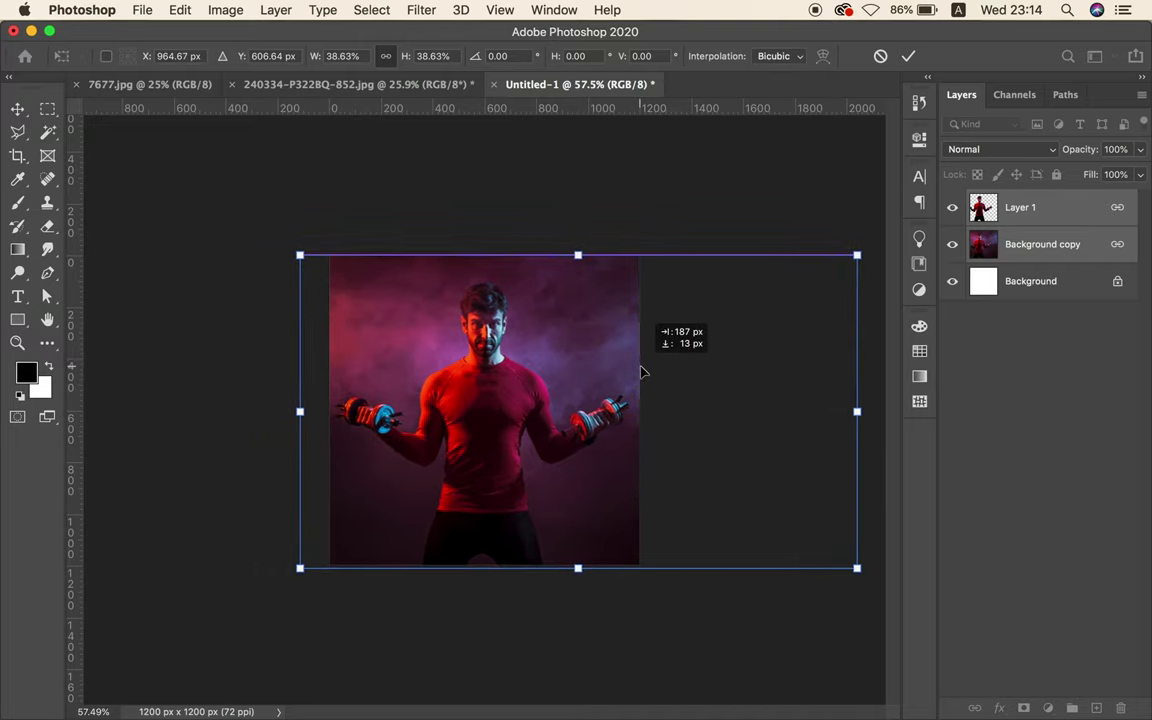
pyautogui.moveTo(642, 372); pyautogui.dragTo(642, 372)
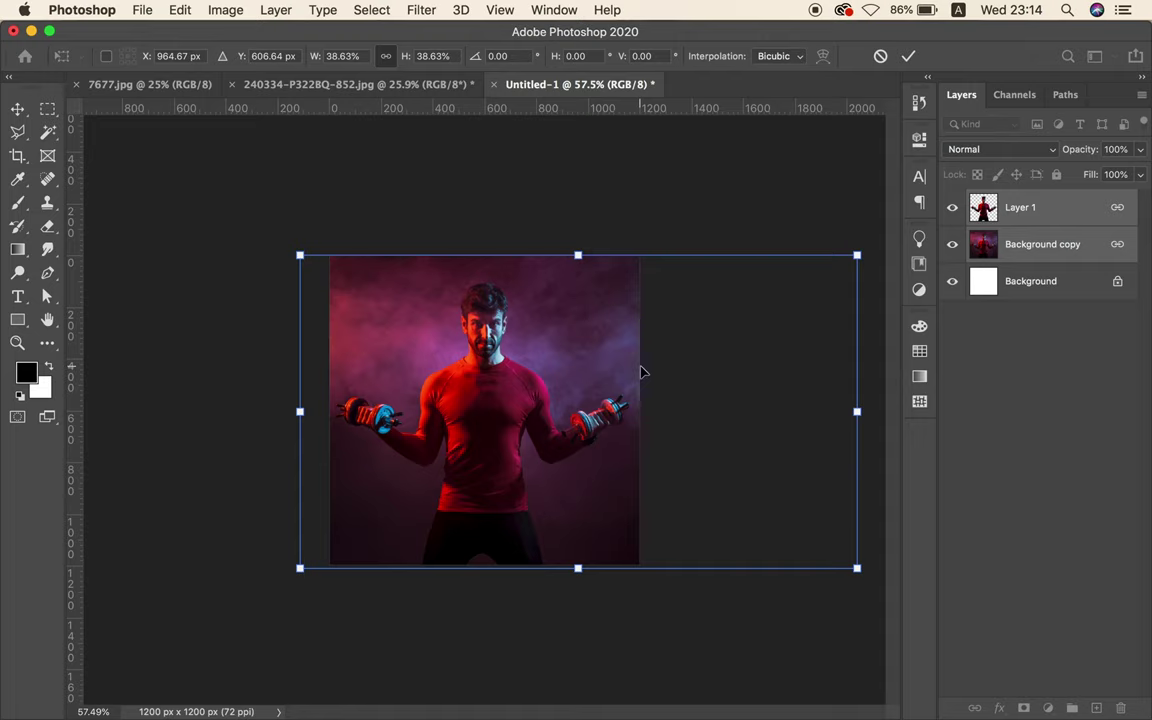
pyautogui.press('Right')
pyautogui.press('Right')
pyautogui.press('Right')
pyautogui.press('Right')
pyautogui.press('Right')
pyautogui.press('Right')
pyautogui.press('Right')
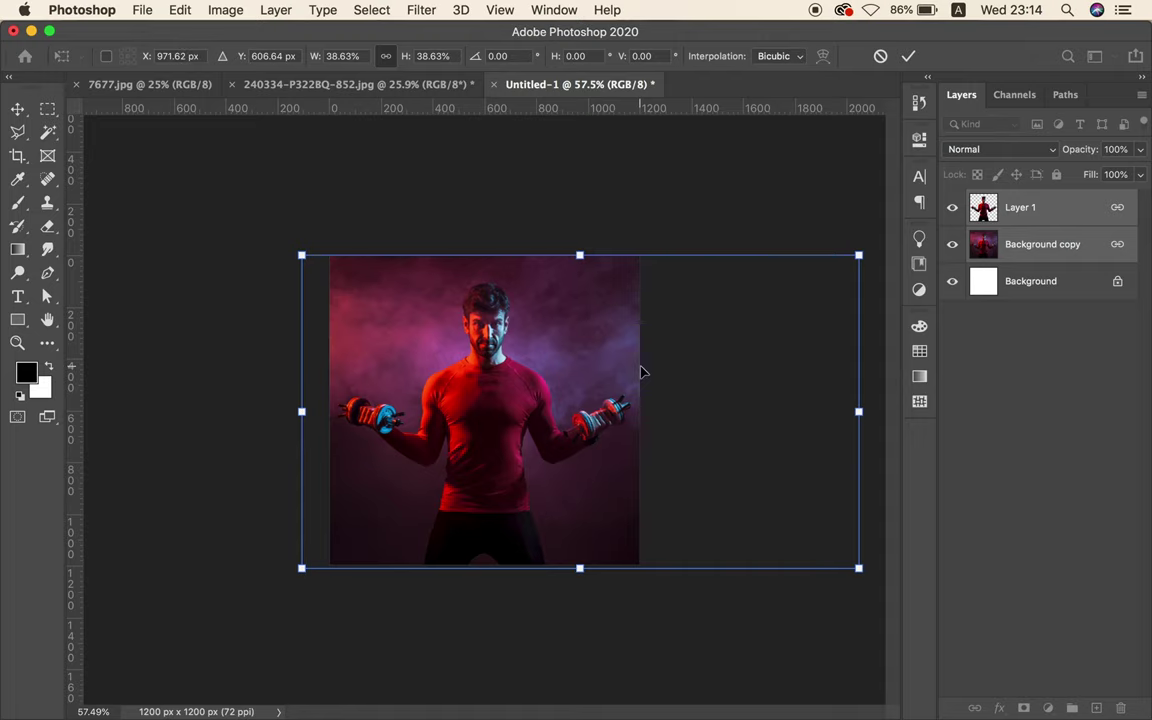
pyautogui.click(908, 56)
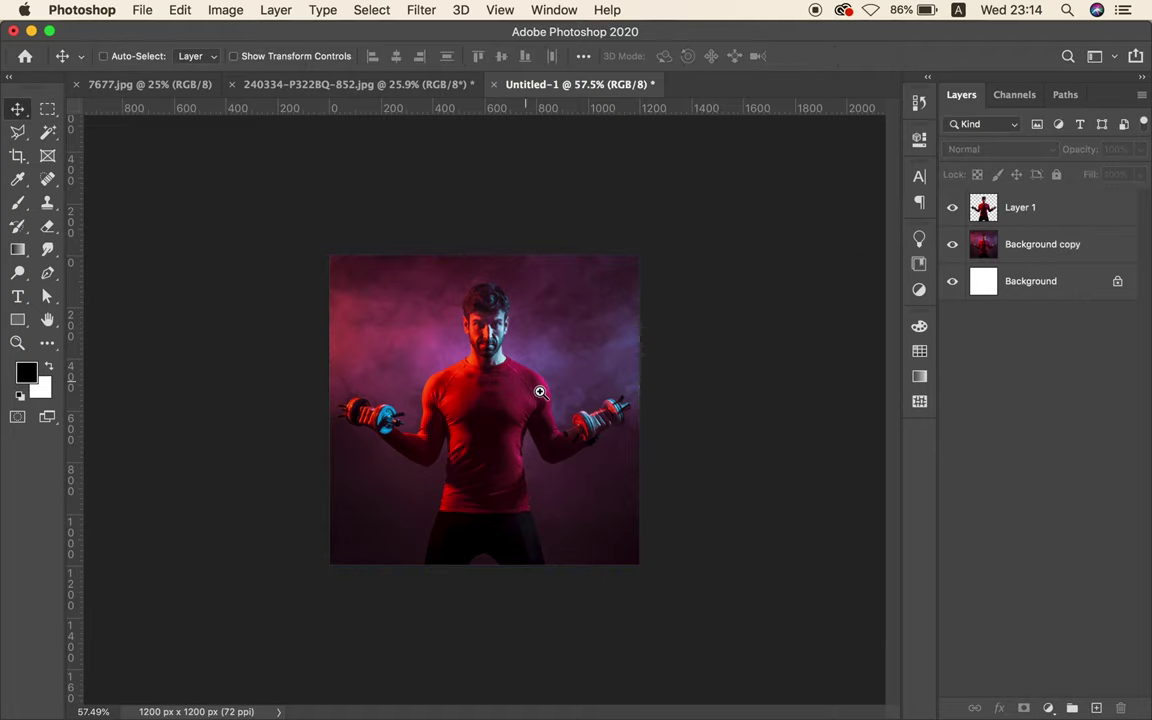
# - Add a 'FIT' text layer above the Background copy layer
pyautogui.moveTo(482, 410); pyautogui.dragTo(562, 403)
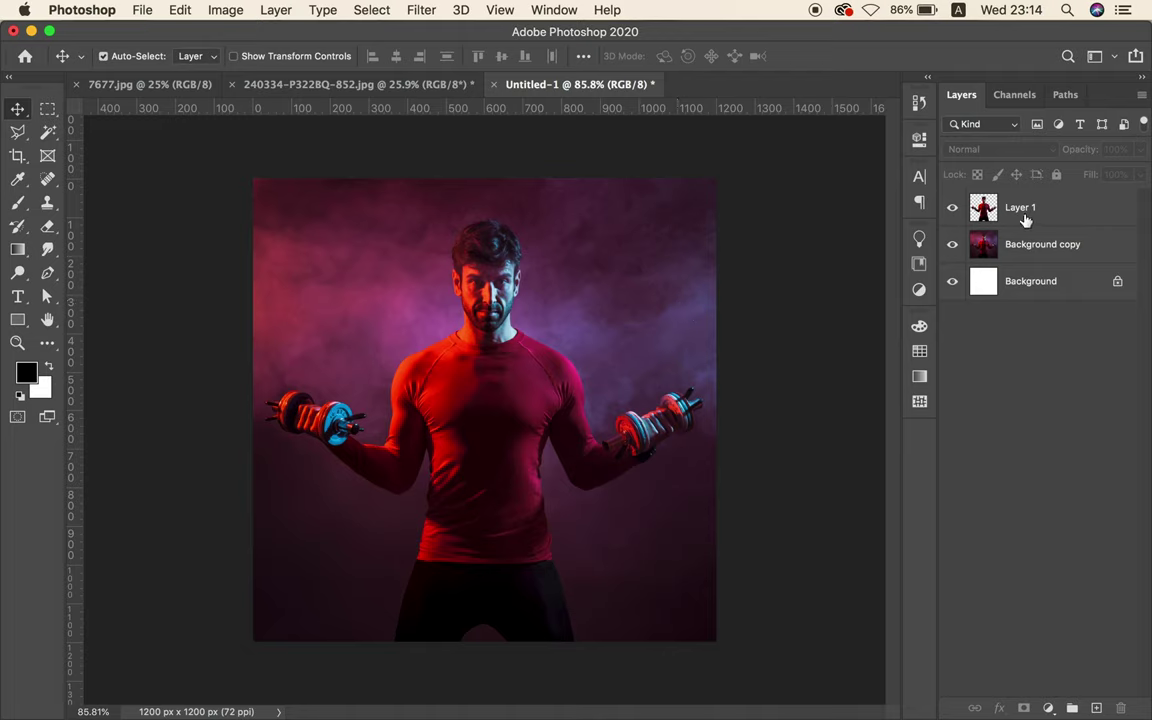
pyautogui.click(990, 244)
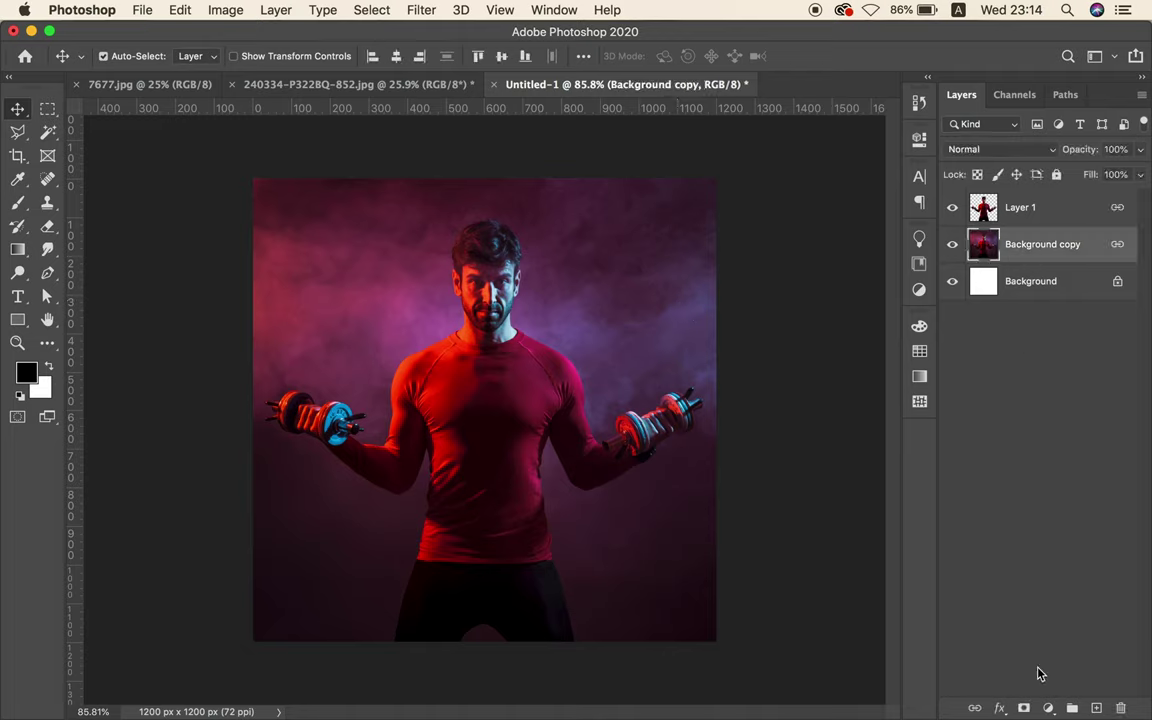
pyautogui.click(18, 296)
pyautogui.click(336, 304)
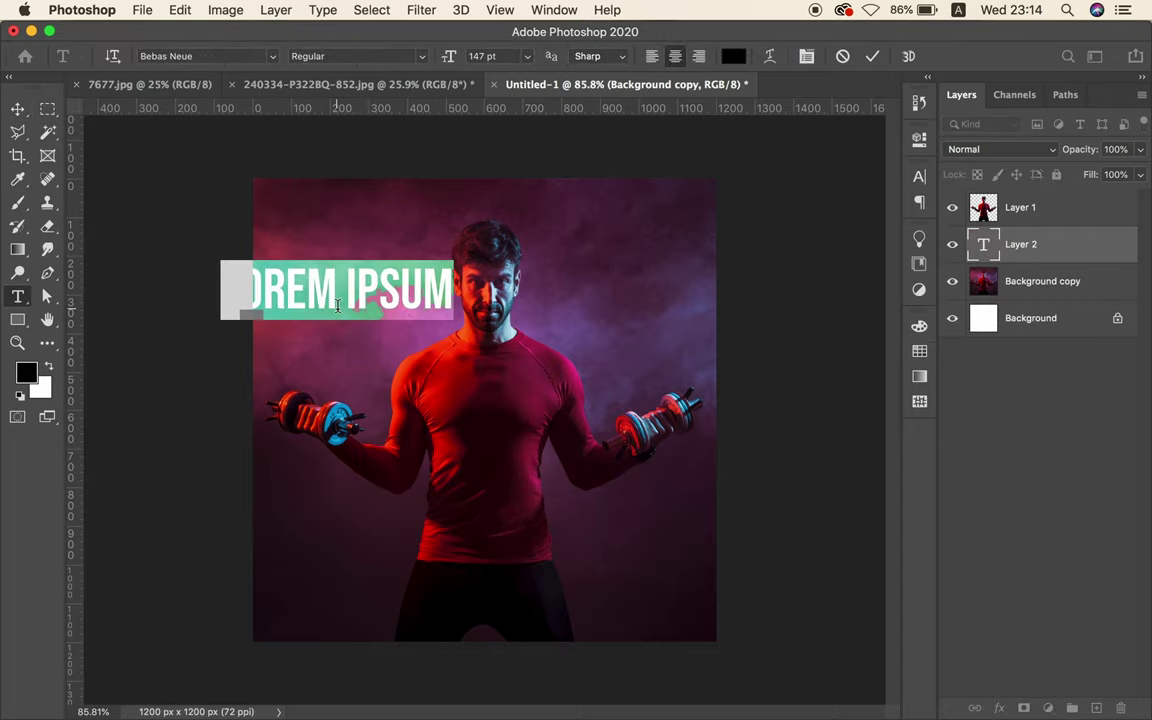
pyautogui.write('FI')
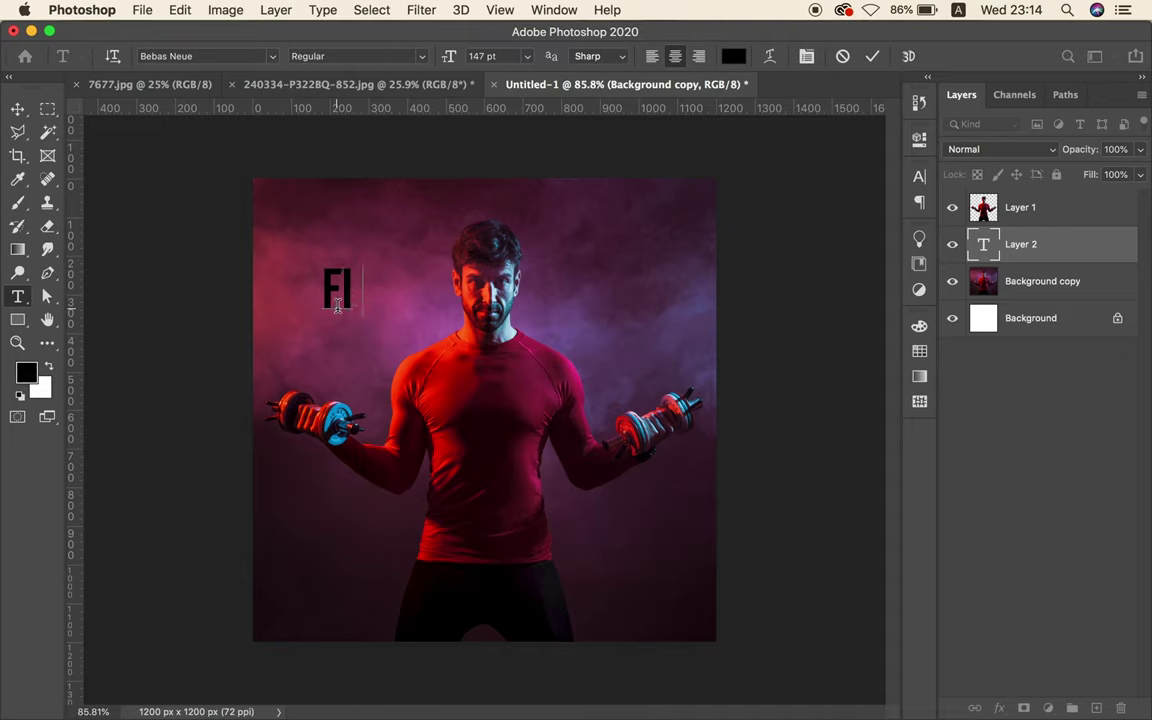
pyautogui.write('T')
pyautogui.click(18, 107)
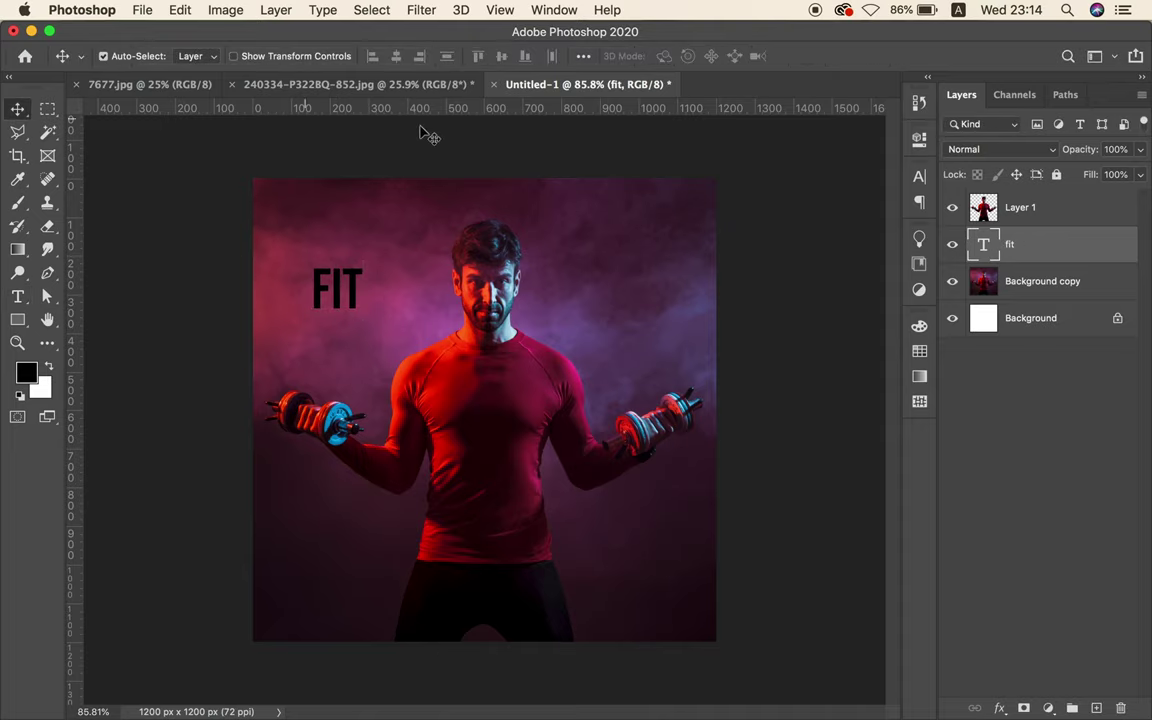
# - Set the FIT text colour to white (ffffff) in the Character panel
pyautogui.click(920, 178)
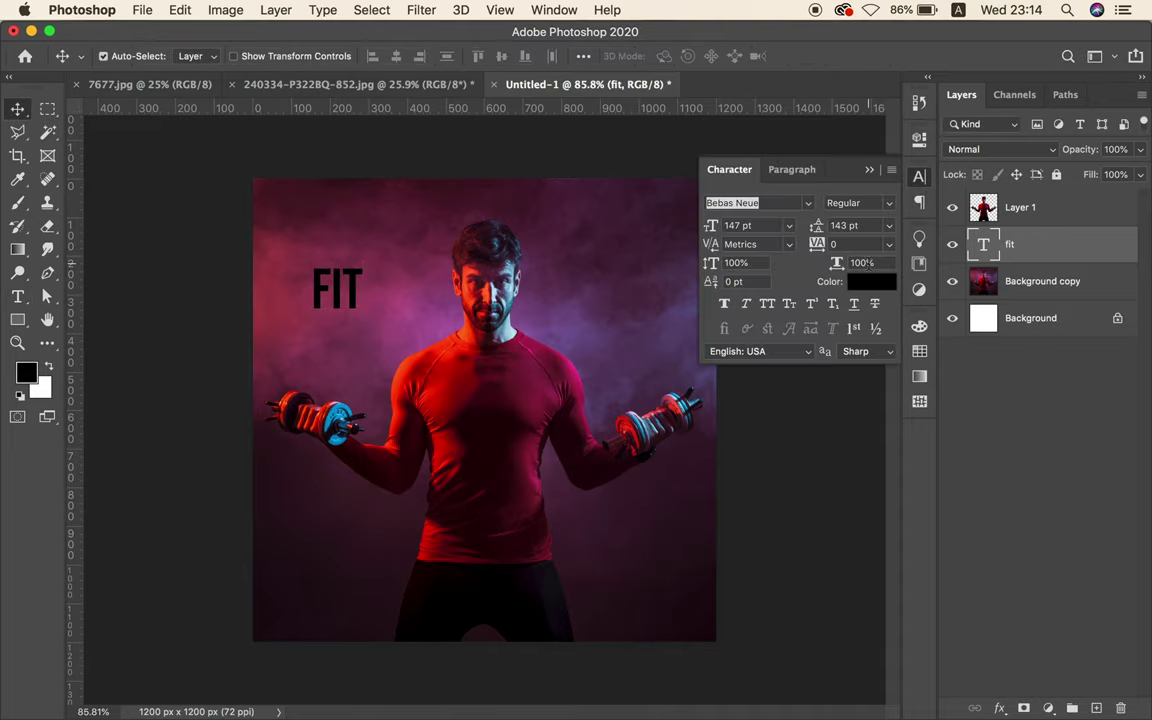
pyautogui.click(872, 286)
pyautogui.write('ffffff')
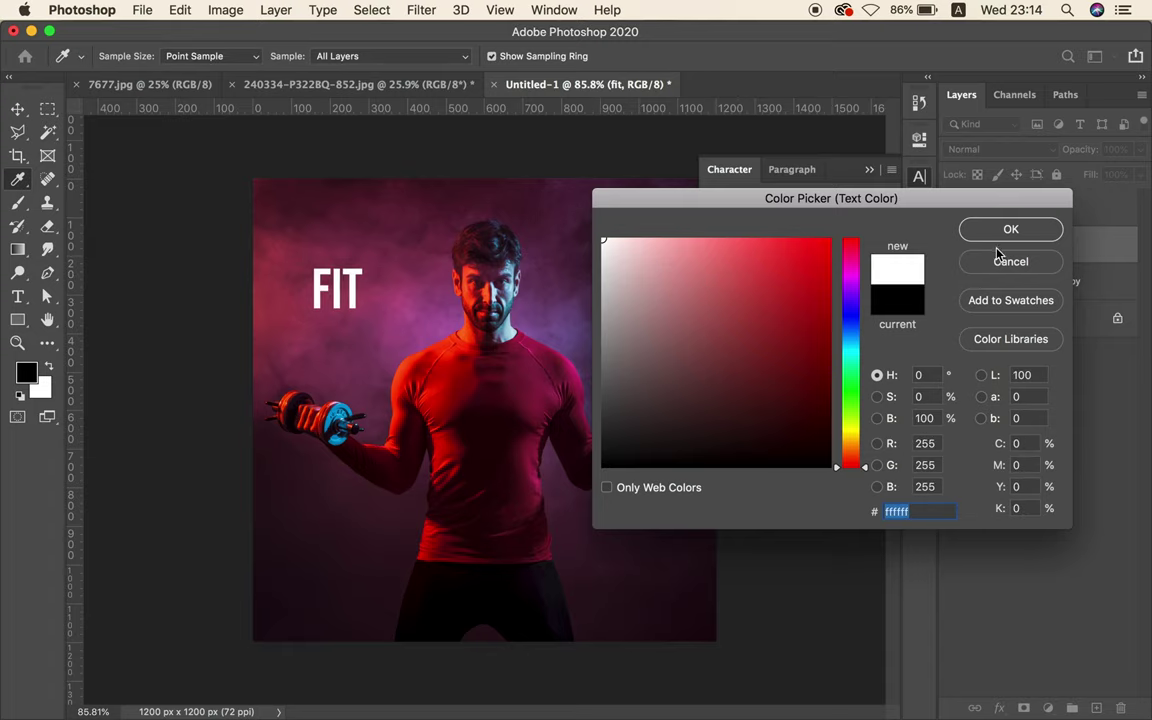
pyautogui.click(1005, 229)
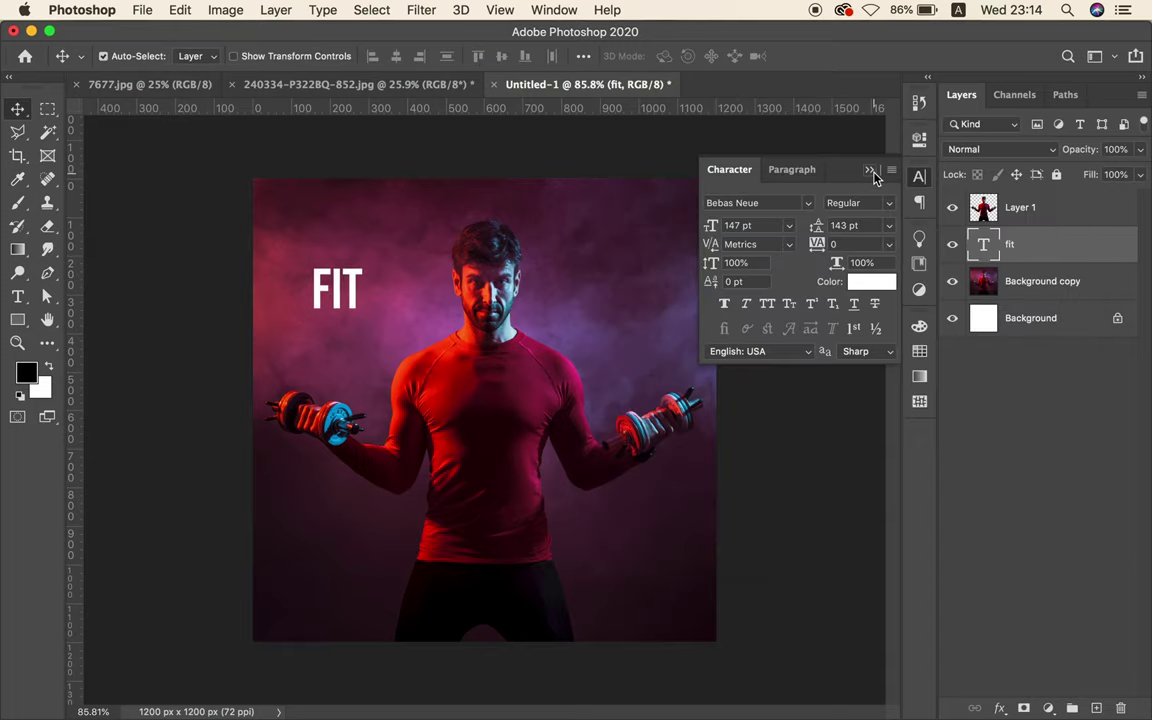
pyautogui.click(869, 171)
pyautogui.click(181, 10)
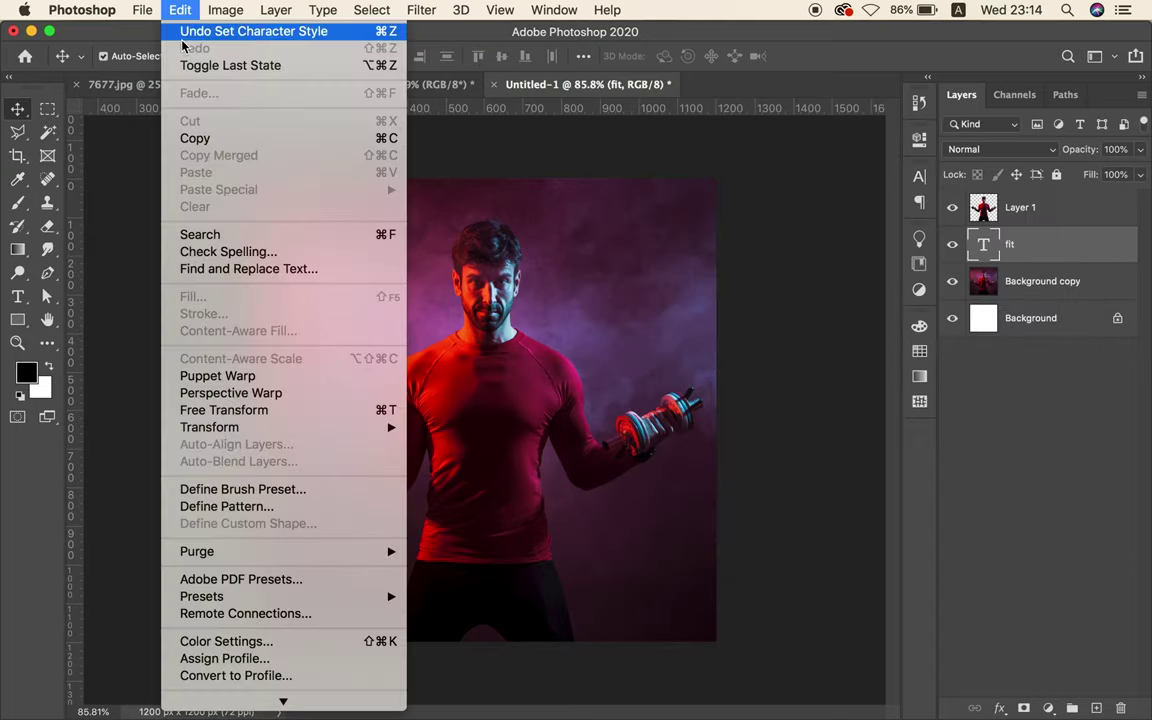
# - Enlarge the FIT text to span nearly the whole square, centred behind the man
pyautogui.click(486, 422)
pyautogui.hotkey('ctrl', 't')
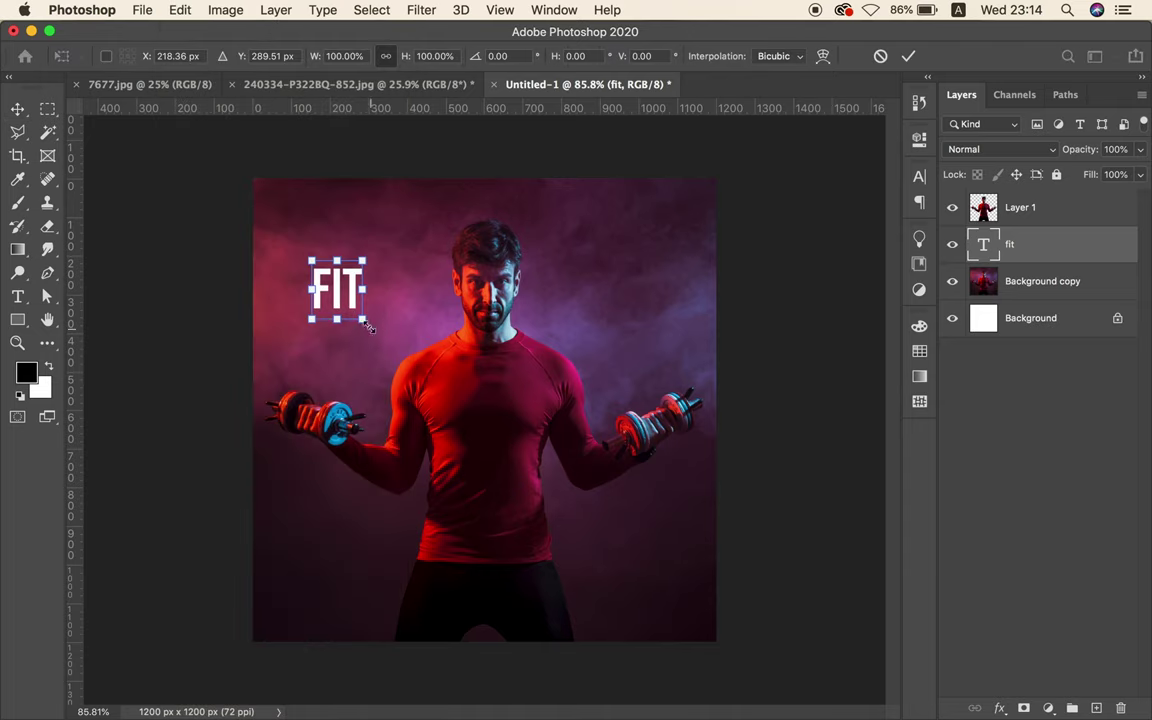
pyautogui.moveTo(364, 310); pyautogui.dragTo(606, 604)
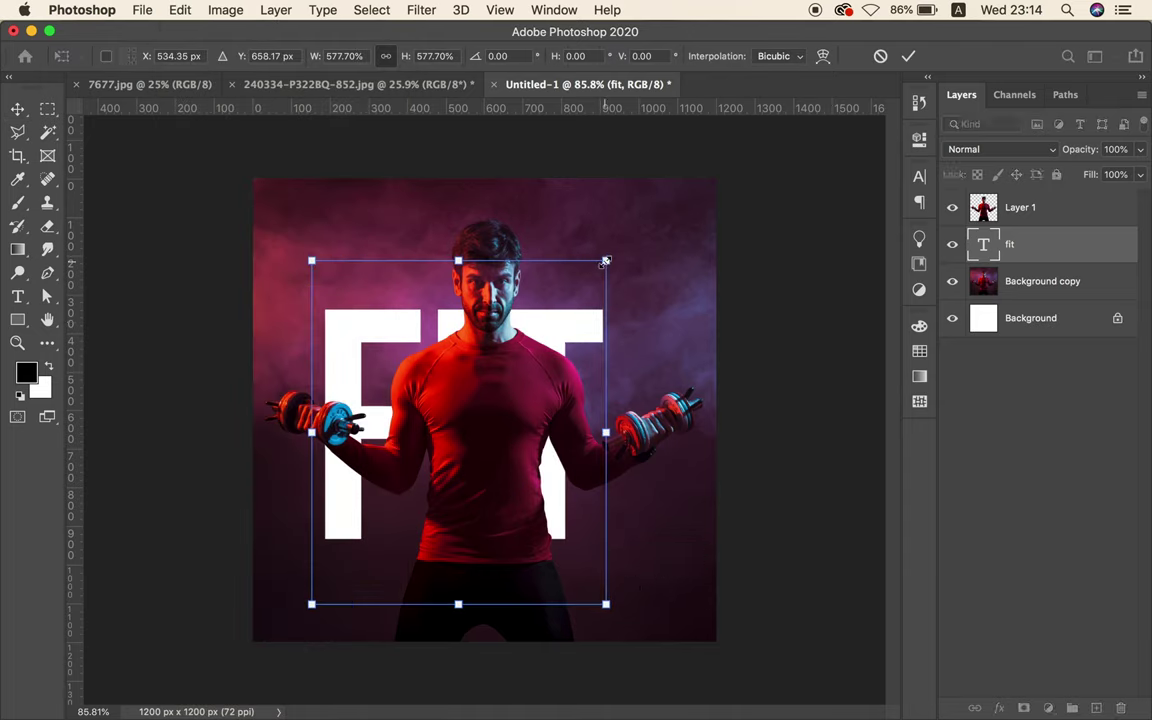
pyautogui.moveTo(605, 261); pyautogui.dragTo(722, 126)
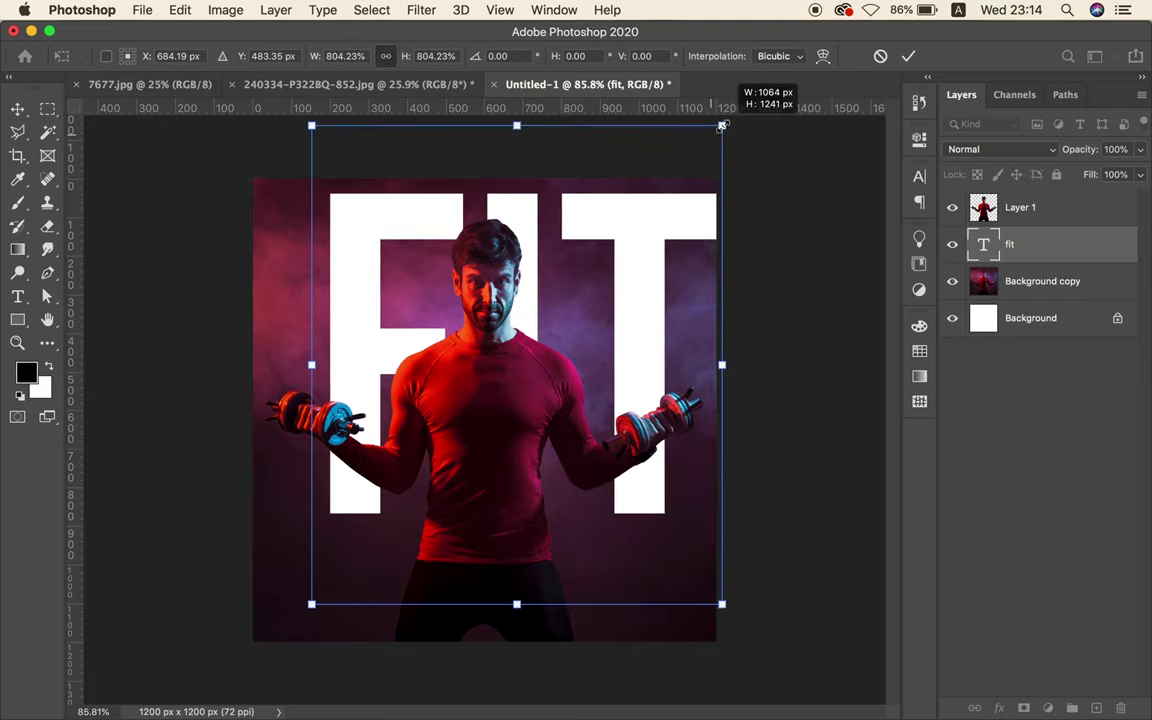
pyautogui.moveTo(311, 604); pyautogui.dragTo(226, 703)
pyautogui.moveTo(573, 389); pyautogui.dragTo(573, 359)
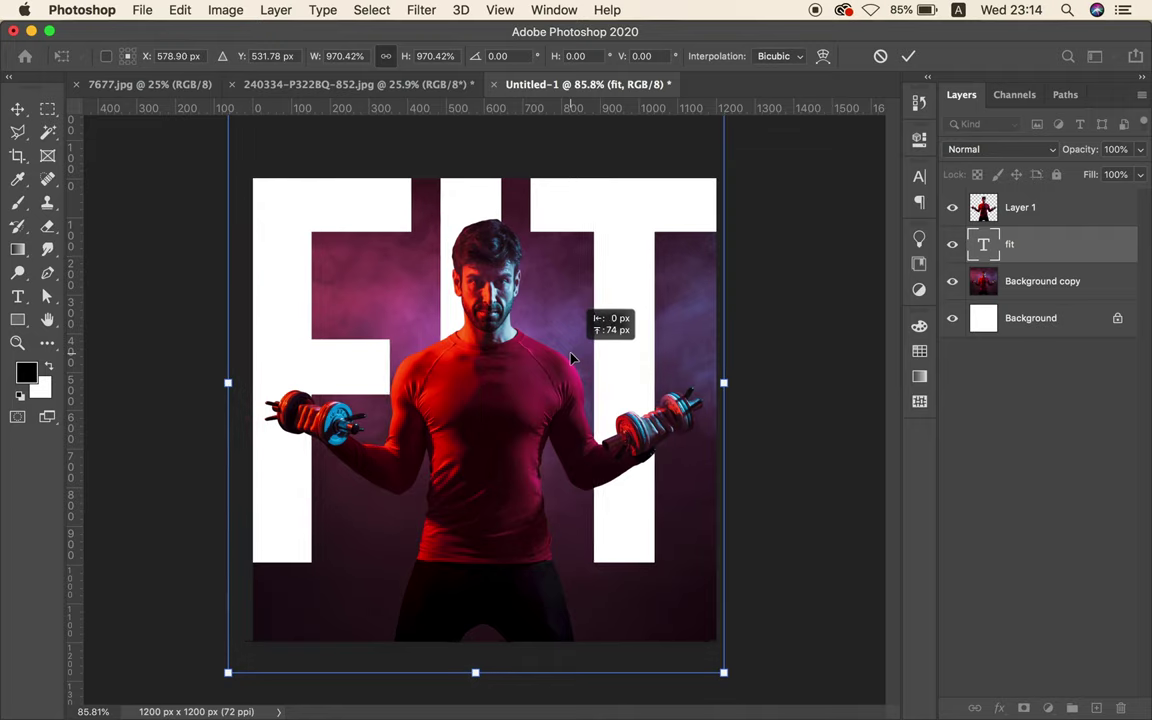
pyautogui.moveTo(573, 358); pyautogui.dragTo(572, 357)
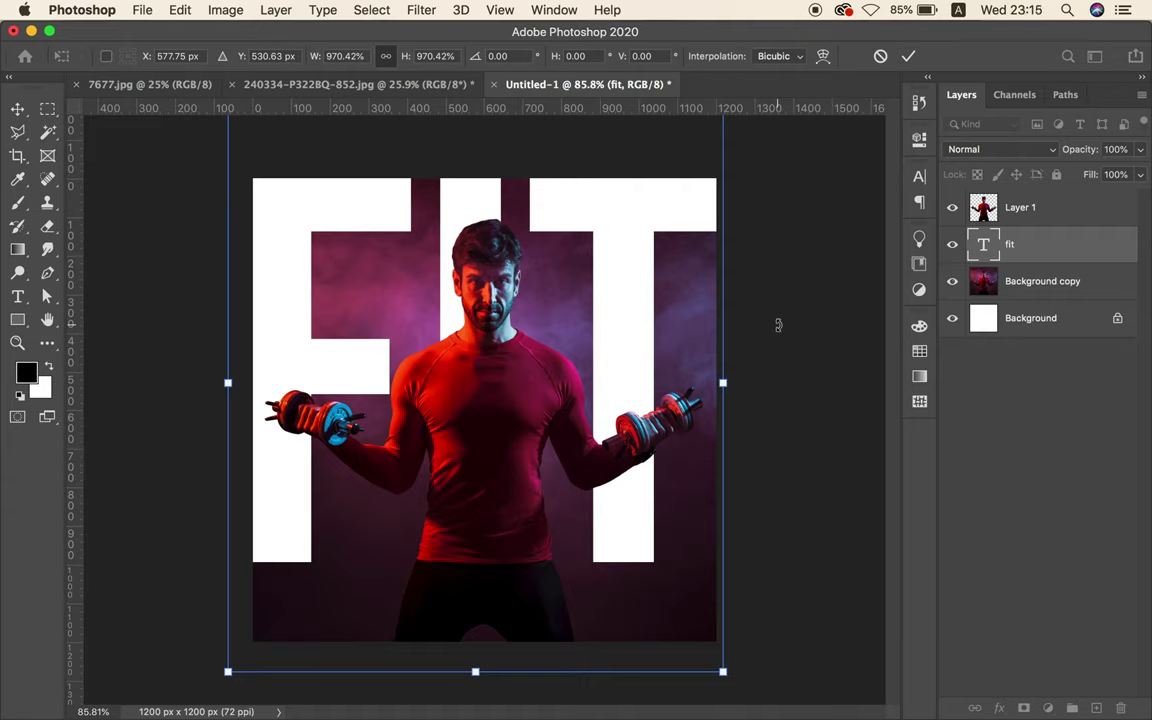
pyautogui.press('Down')
pyautogui.press('Down')
pyautogui.press('Down')
pyautogui.press('Down')
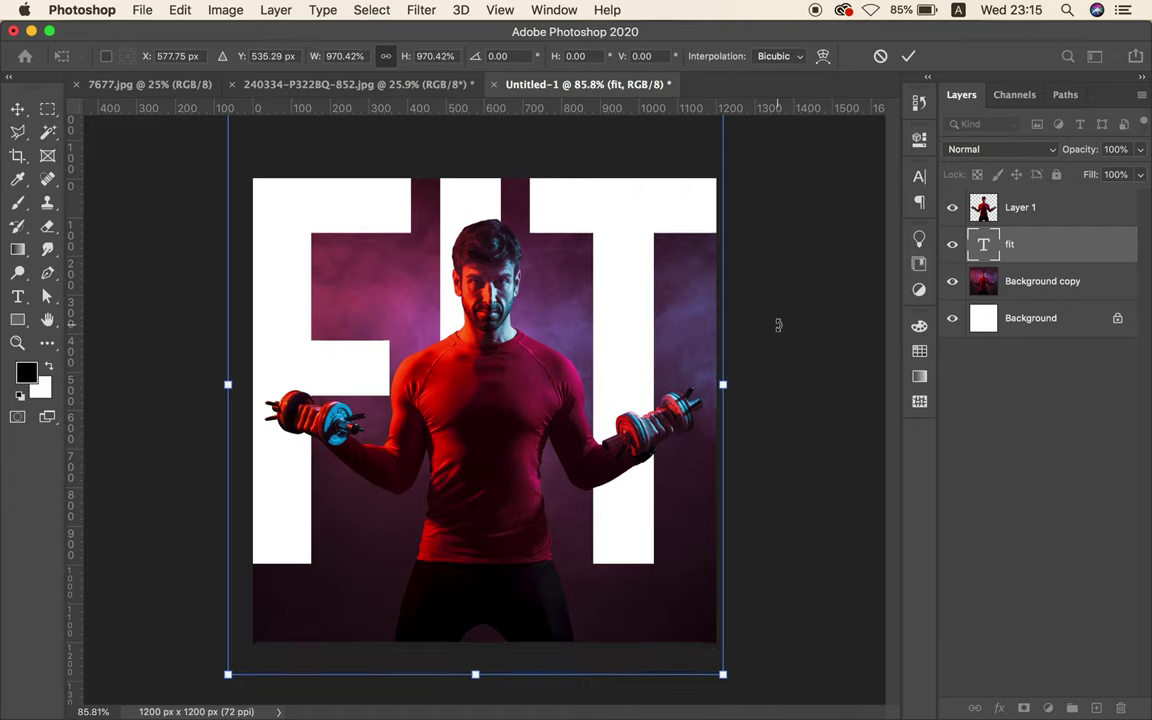
pyautogui.press('Up')
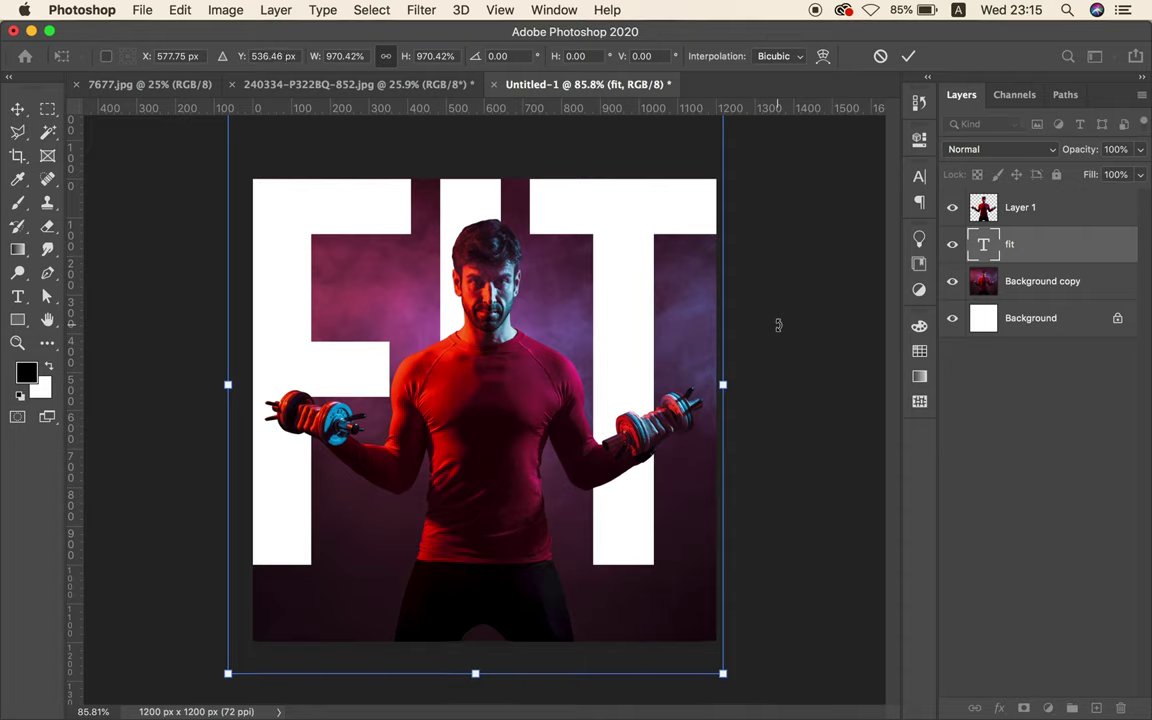
pyautogui.press('Up')
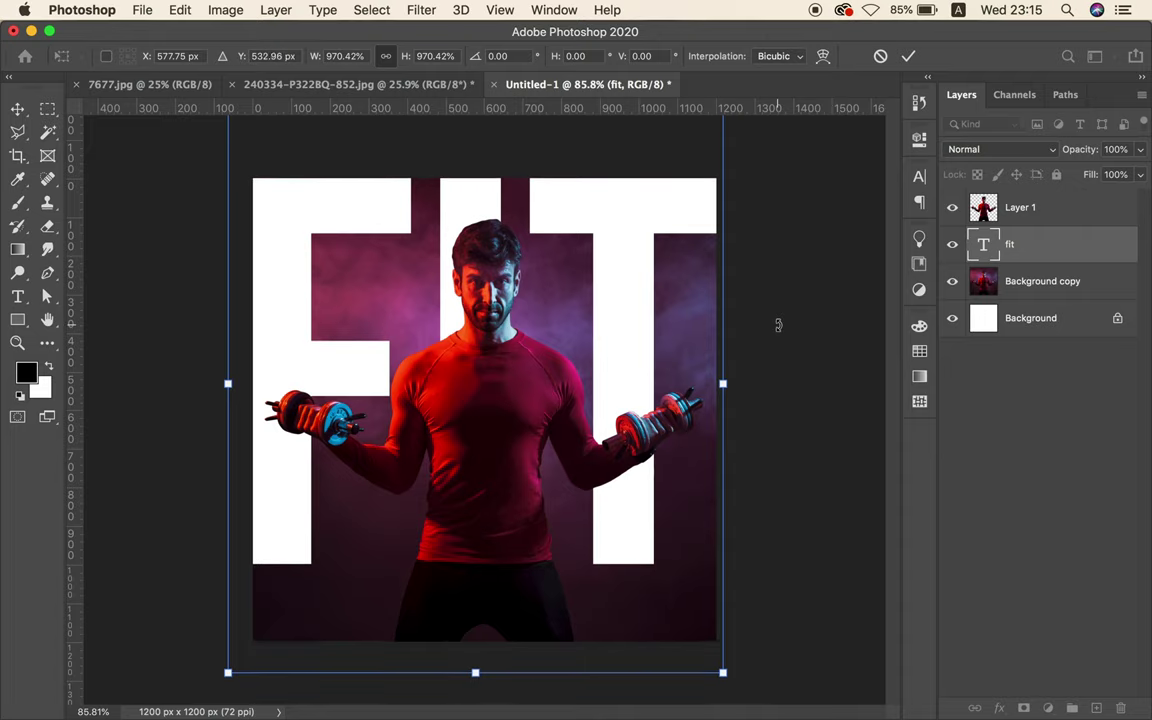
pyautogui.click(908, 56)
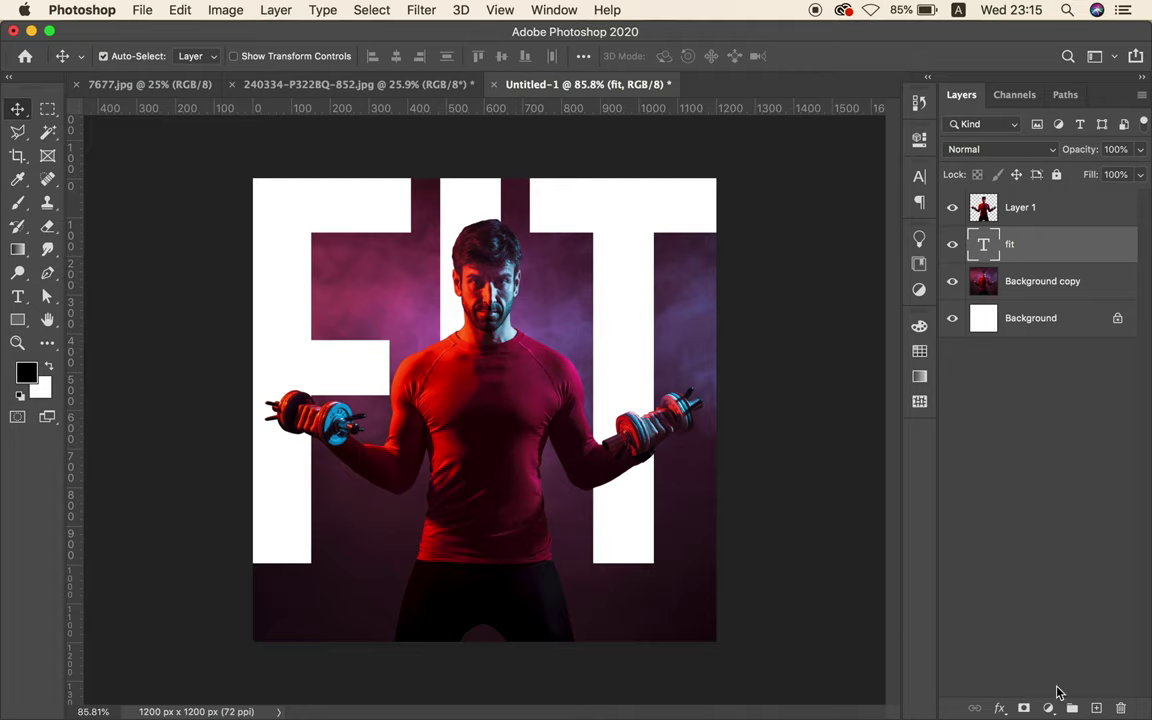
# - Mask the FIT layer with an upward black-to-white gradient fading the letters out at the bottom
pyautogui.click(1024, 708)
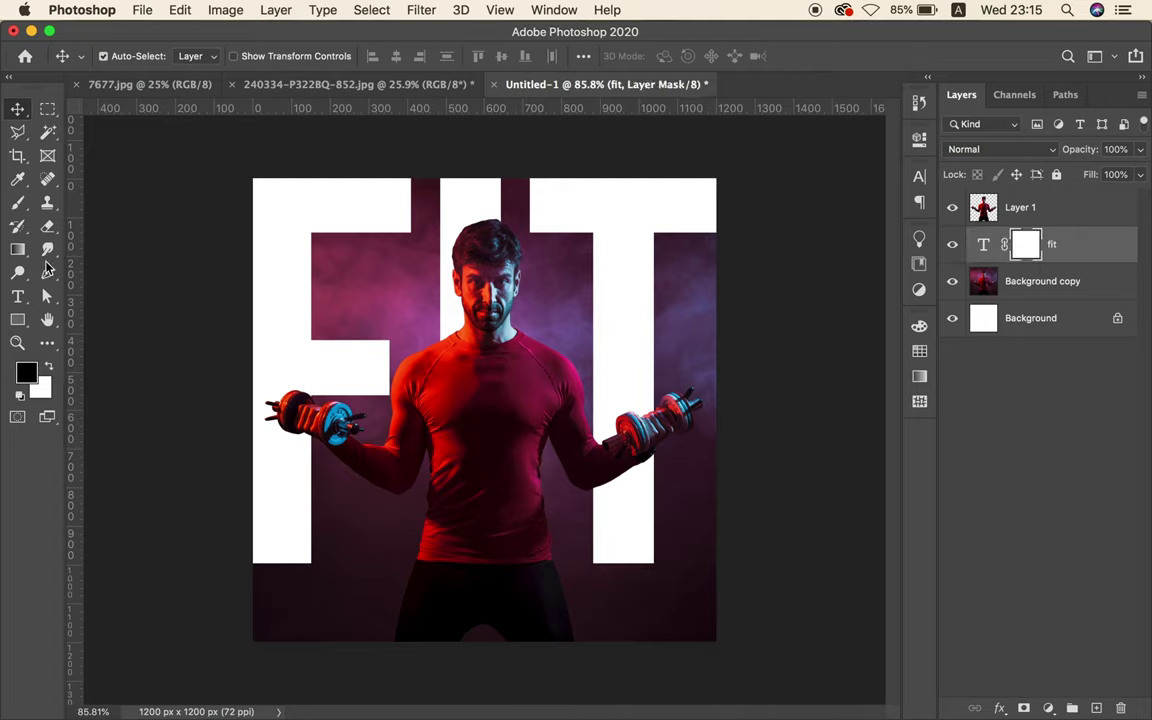
pyautogui.click(18, 249)
pyautogui.moveTo(603, 543); pyautogui.dragTo(628, 370)
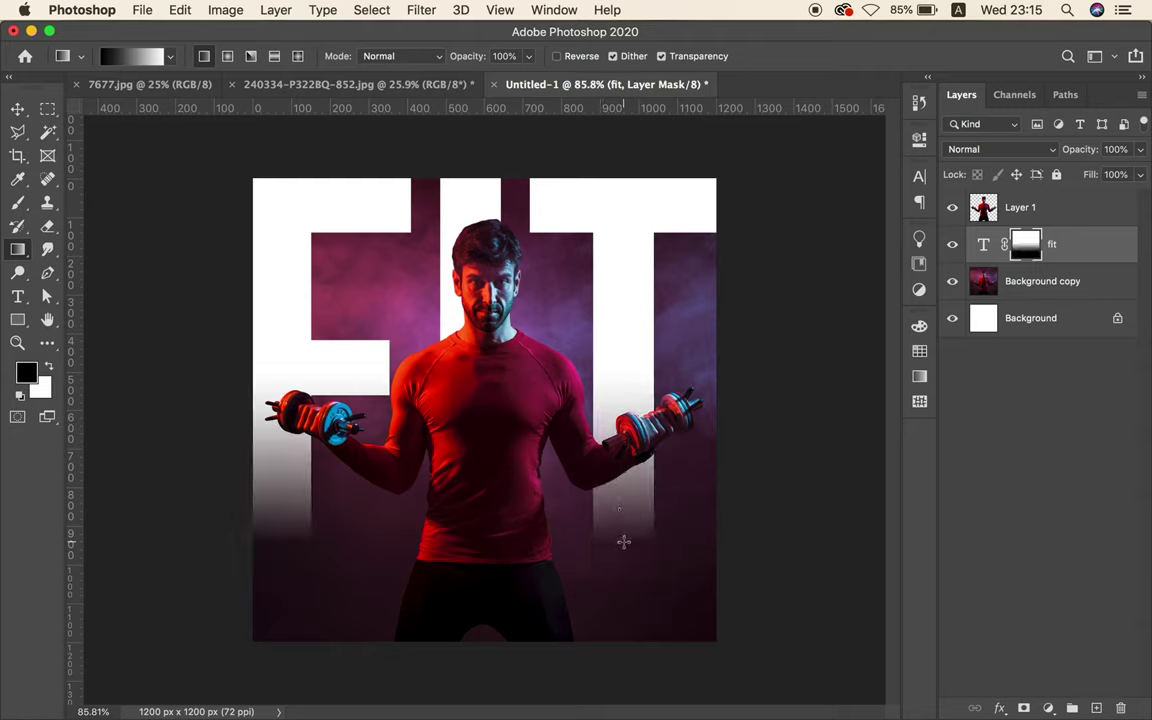
pyautogui.moveTo(623, 541); pyautogui.dragTo(667, 251)
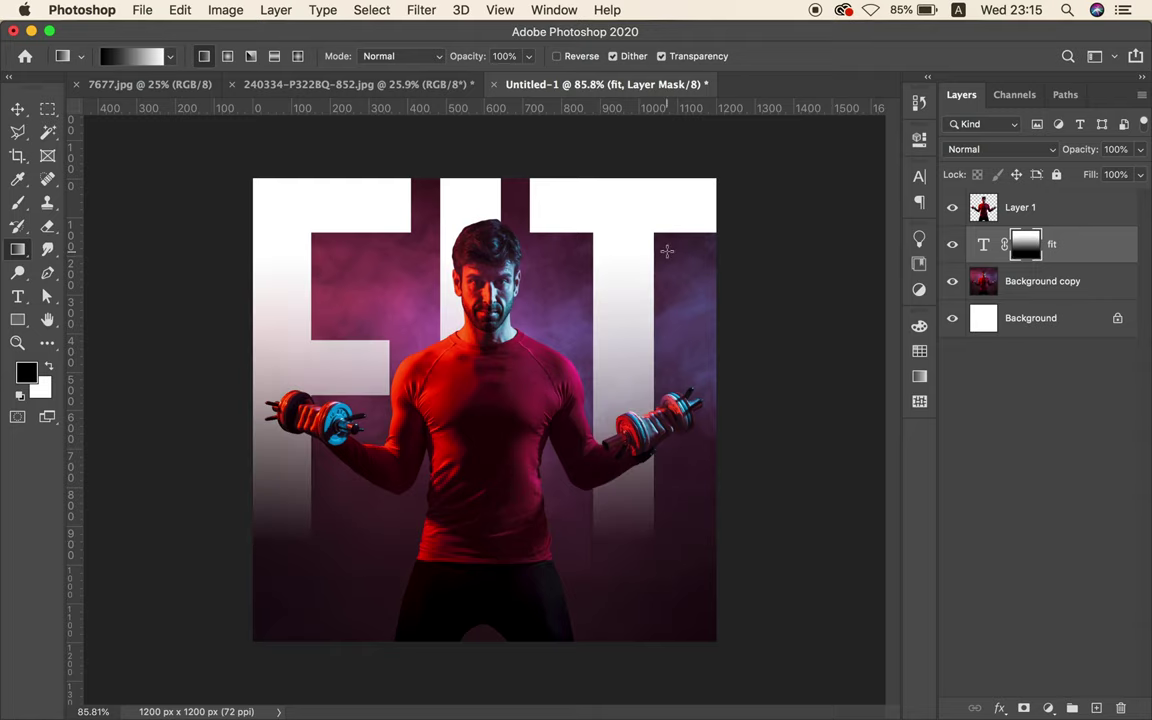
pyautogui.click(17, 108)
pyautogui.click(785, 365)
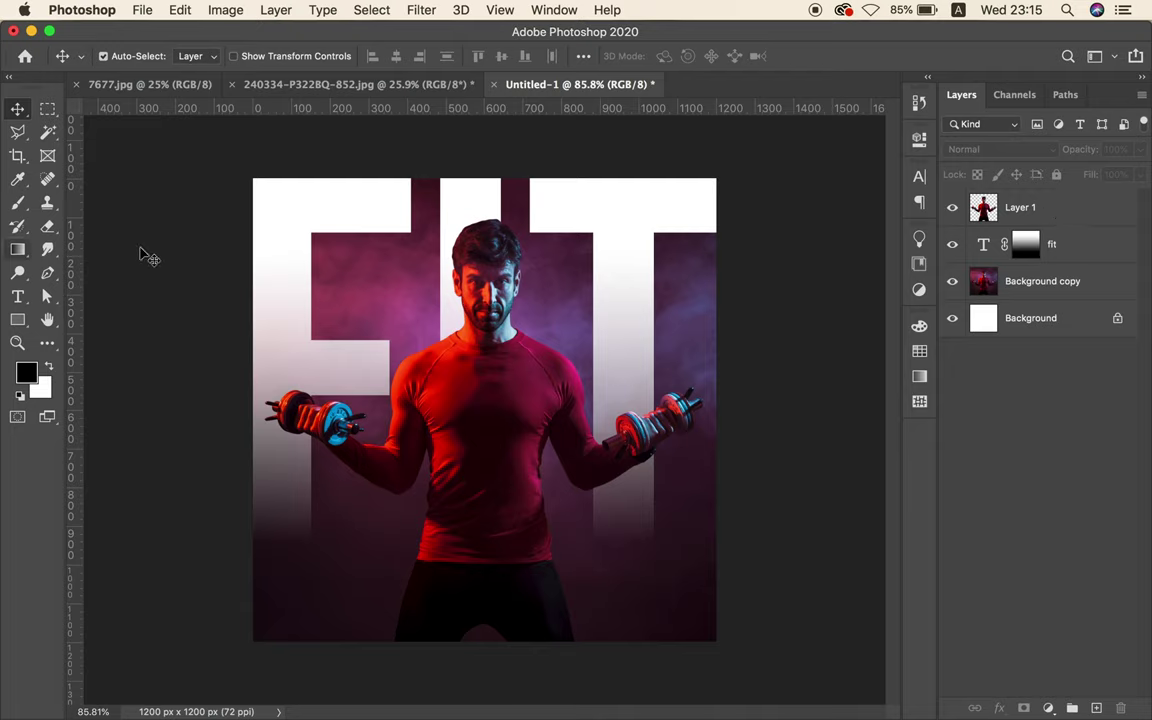
# - Add a Black & White adjustment above Layer 1 with Reds lowered and Yellows raised to 65
pyautogui.click(1055, 213)
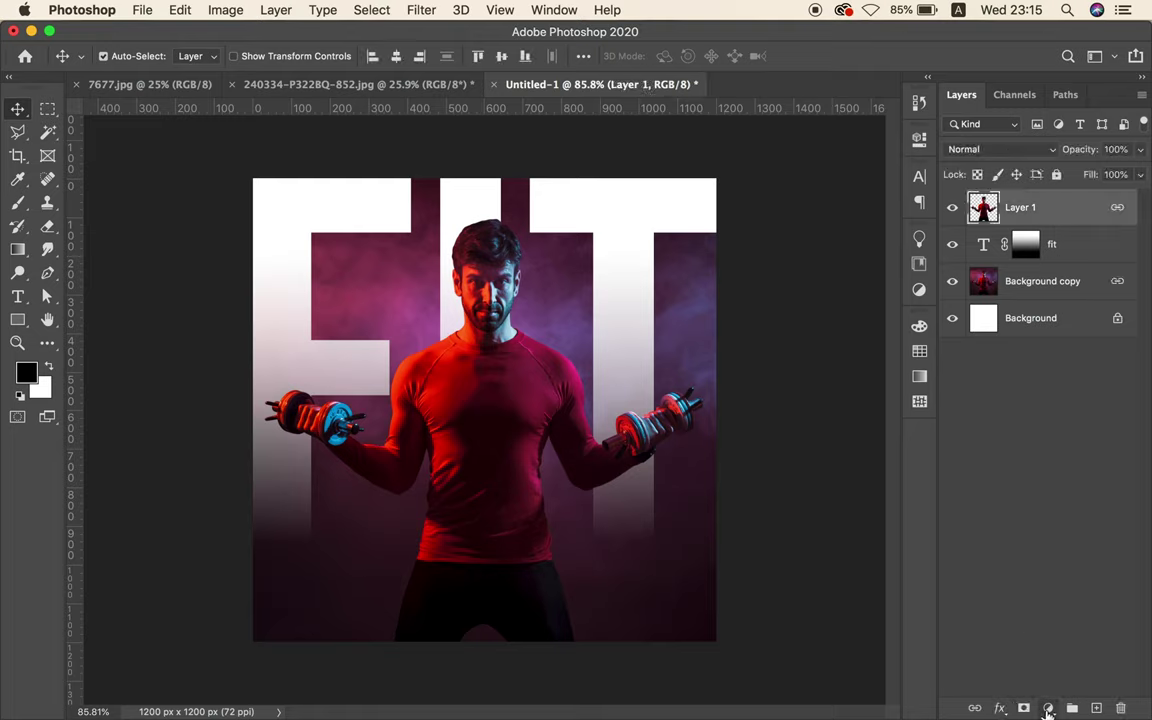
pyautogui.click(1048, 708)
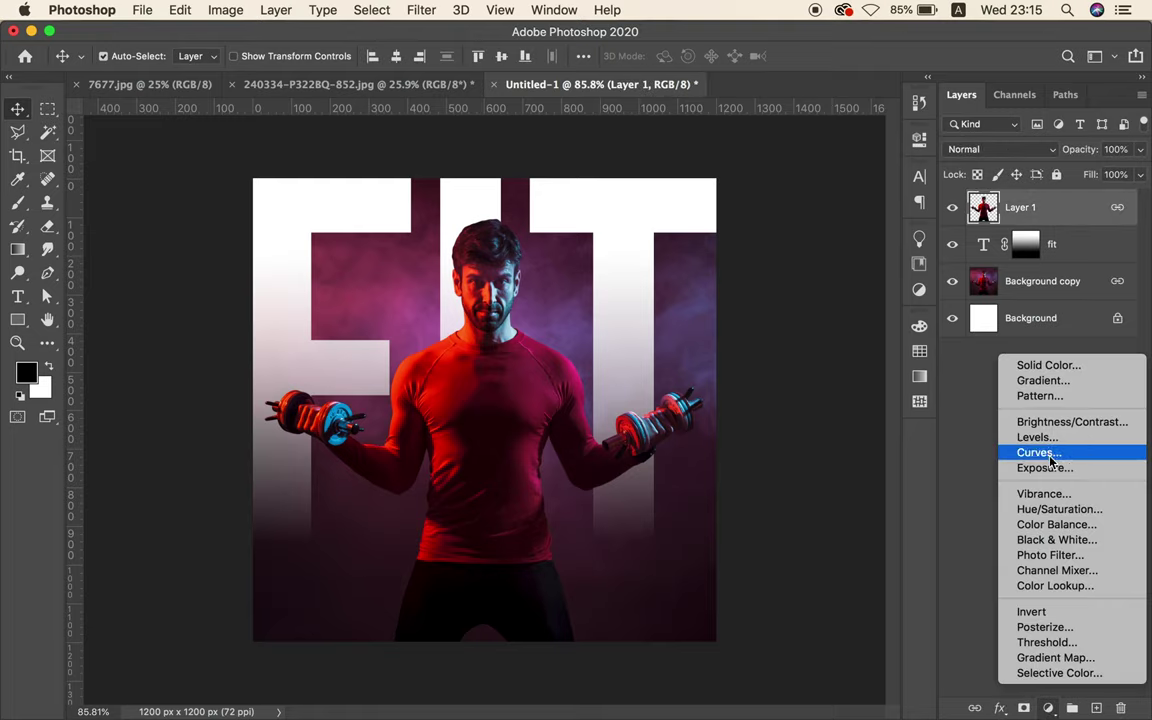
pyautogui.click(1052, 540)
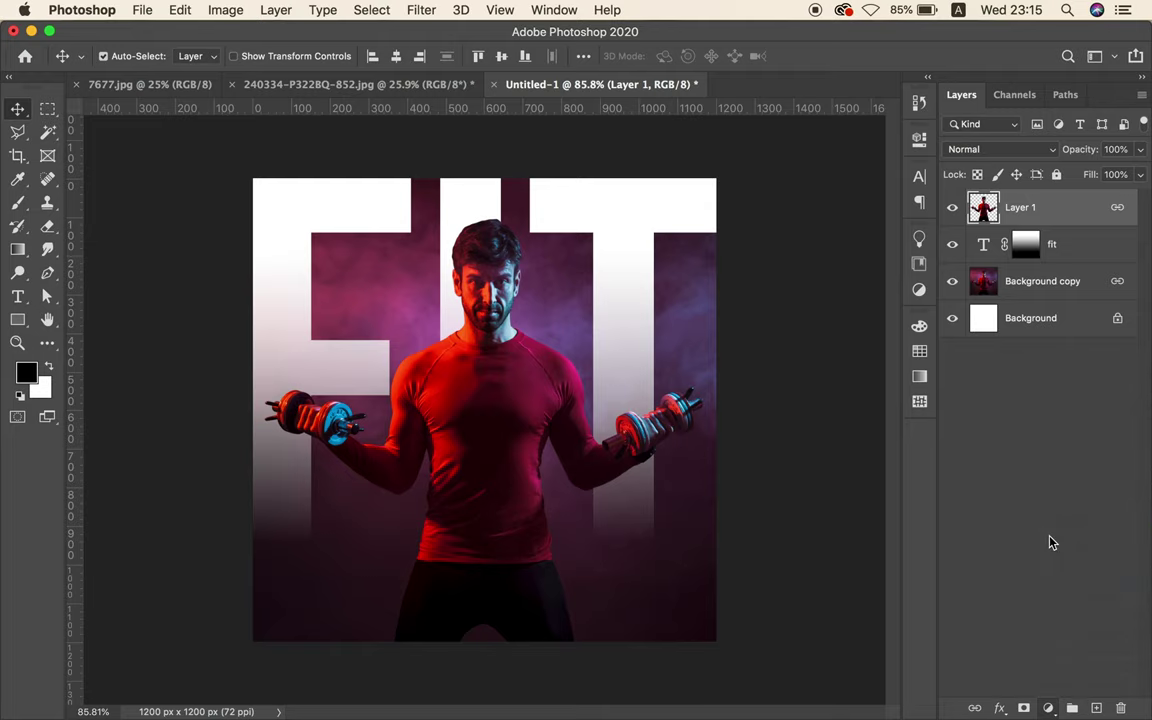
pyautogui.moveTo(762, 261)
pyautogui.mouseDown()
pyautogui.moveTo(764, 296)
pyautogui.moveTo(776, 296)
pyautogui.moveTo(763, 298)
pyautogui.mouseUp()
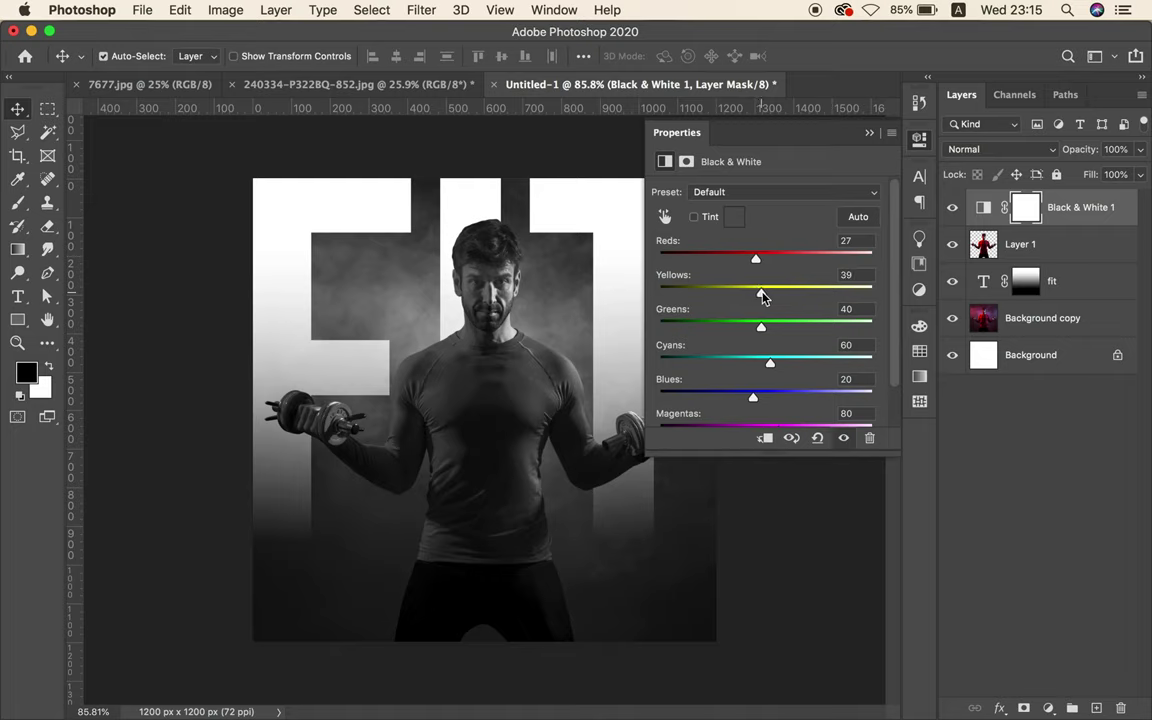
pyautogui.moveTo(762, 297)
pyautogui.mouseDown()
pyautogui.moveTo(774, 301)
pyautogui.moveTo(766, 257)
pyautogui.moveTo(778, 263)
pyautogui.moveTo(765, 267)
pyautogui.mouseUp()
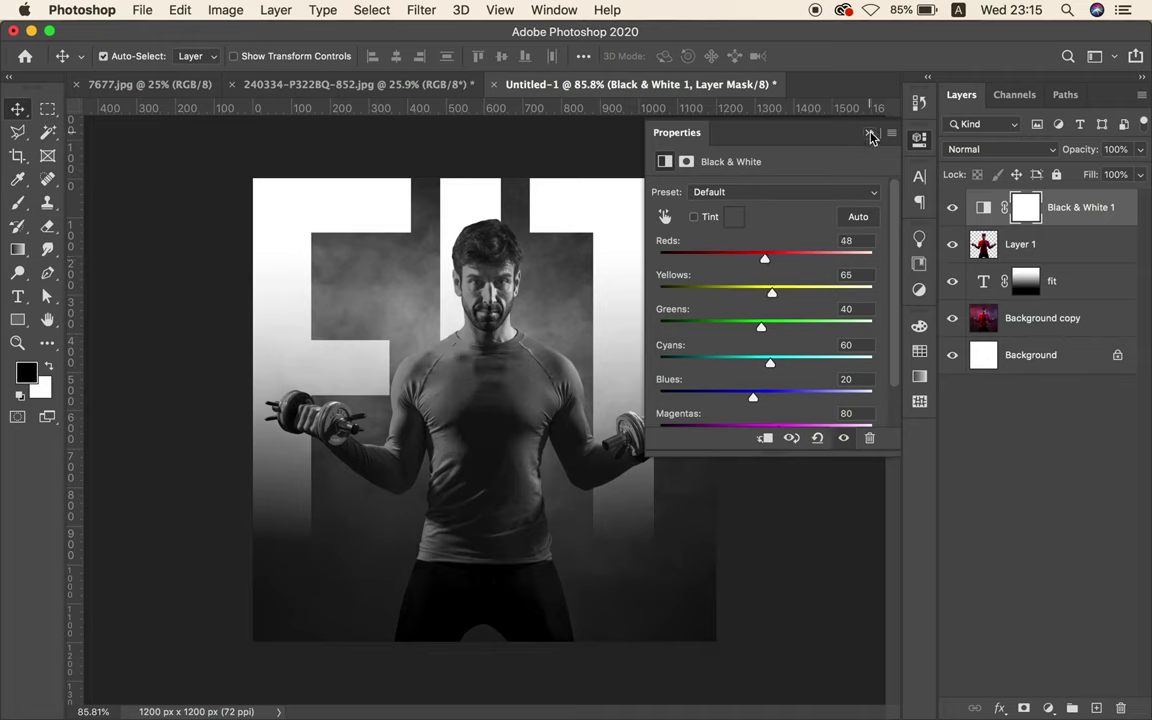
pyautogui.click(869, 132)
pyautogui.click(1048, 707)
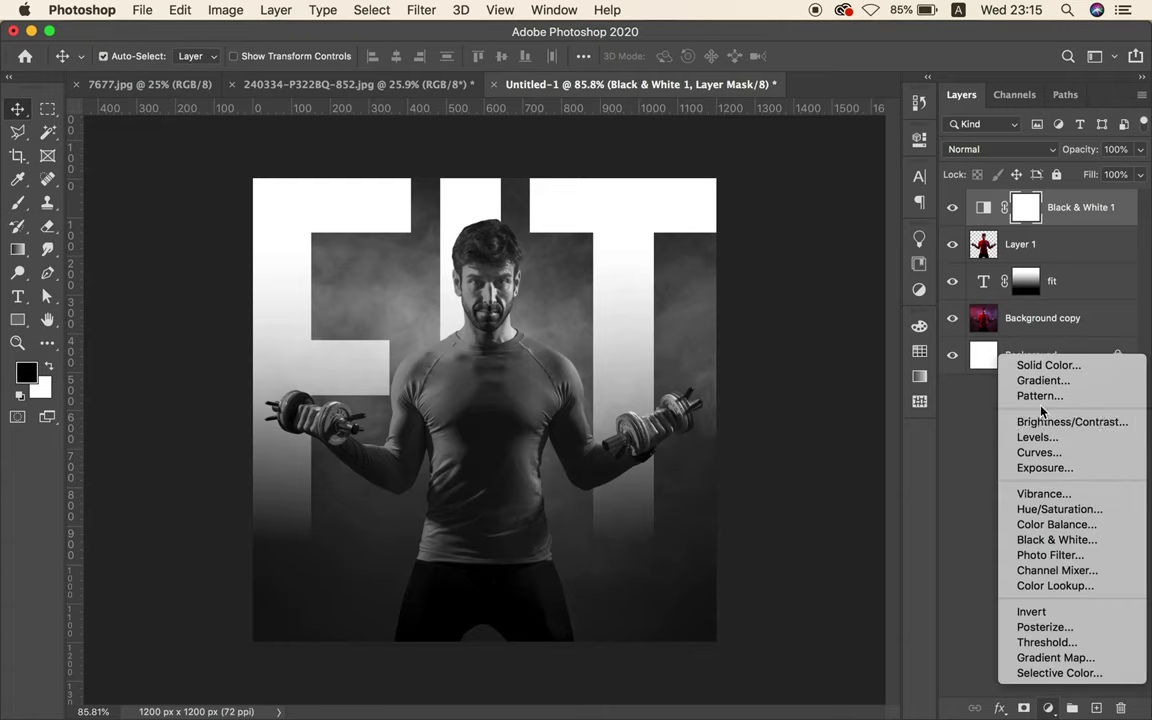
# - Add a Curves adjustment with highlights raised and shadows lowered into an S-curve
pyautogui.click(1040, 455)
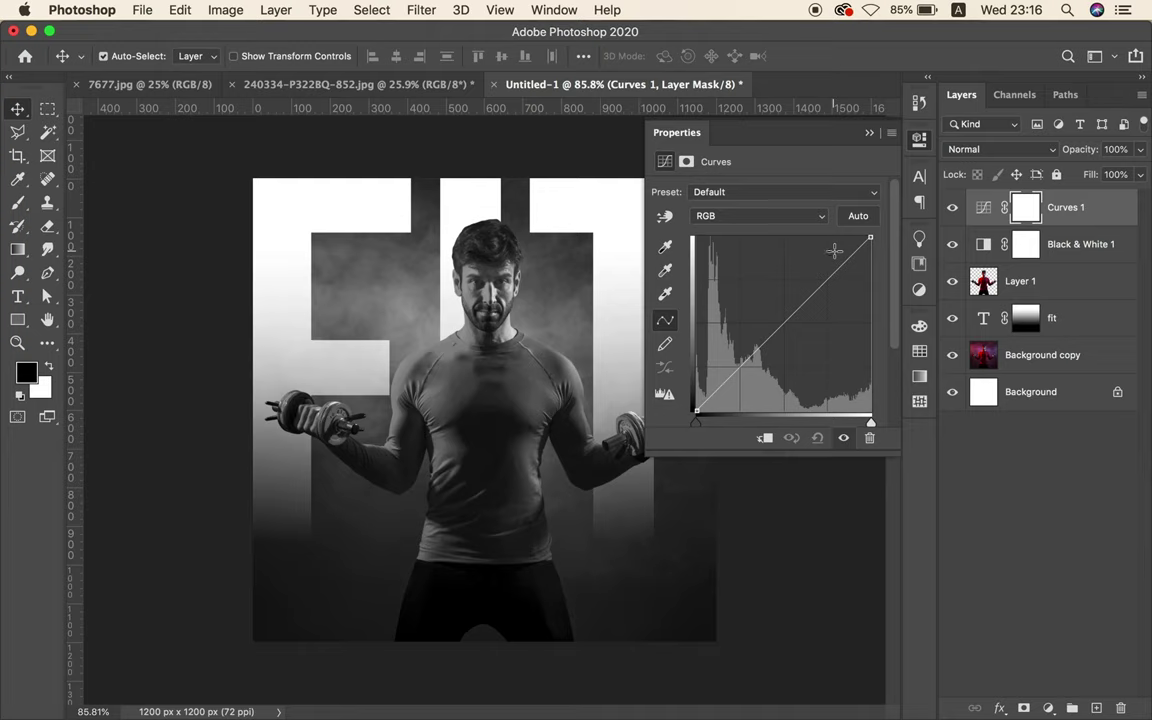
pyautogui.moveTo(834, 273); pyautogui.dragTo(834, 258)
pyautogui.moveTo(759, 341); pyautogui.dragTo(759, 365)
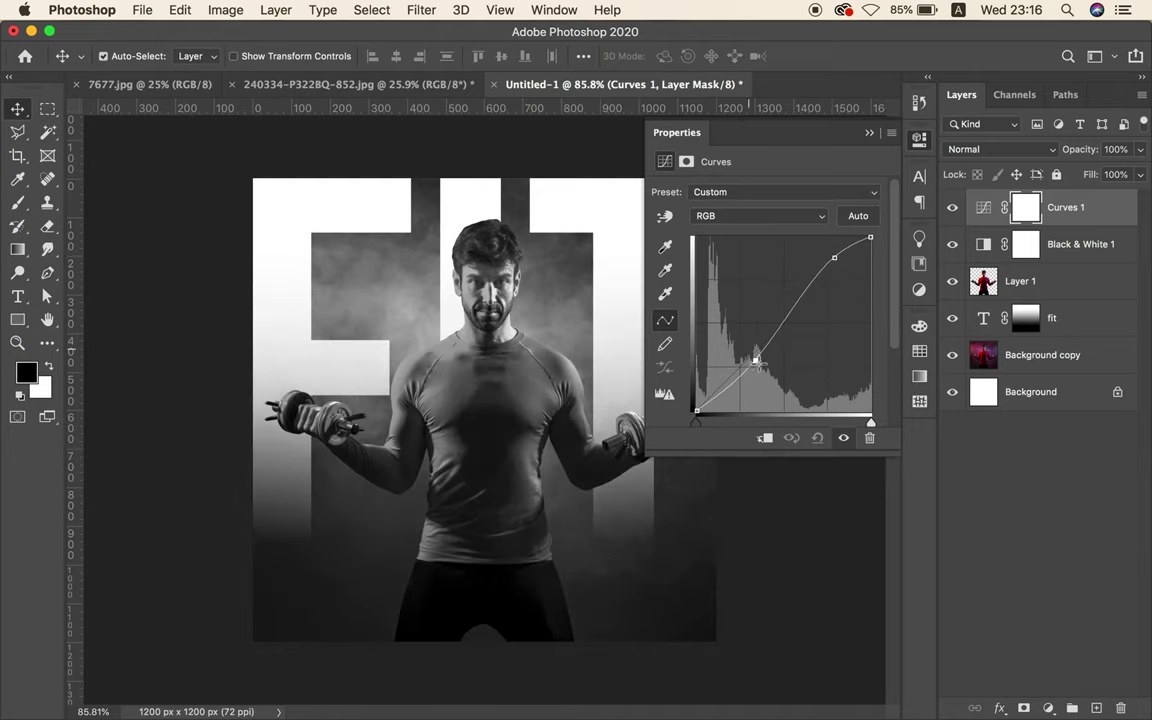
pyautogui.moveTo(834, 258); pyautogui.dragTo(825, 249)
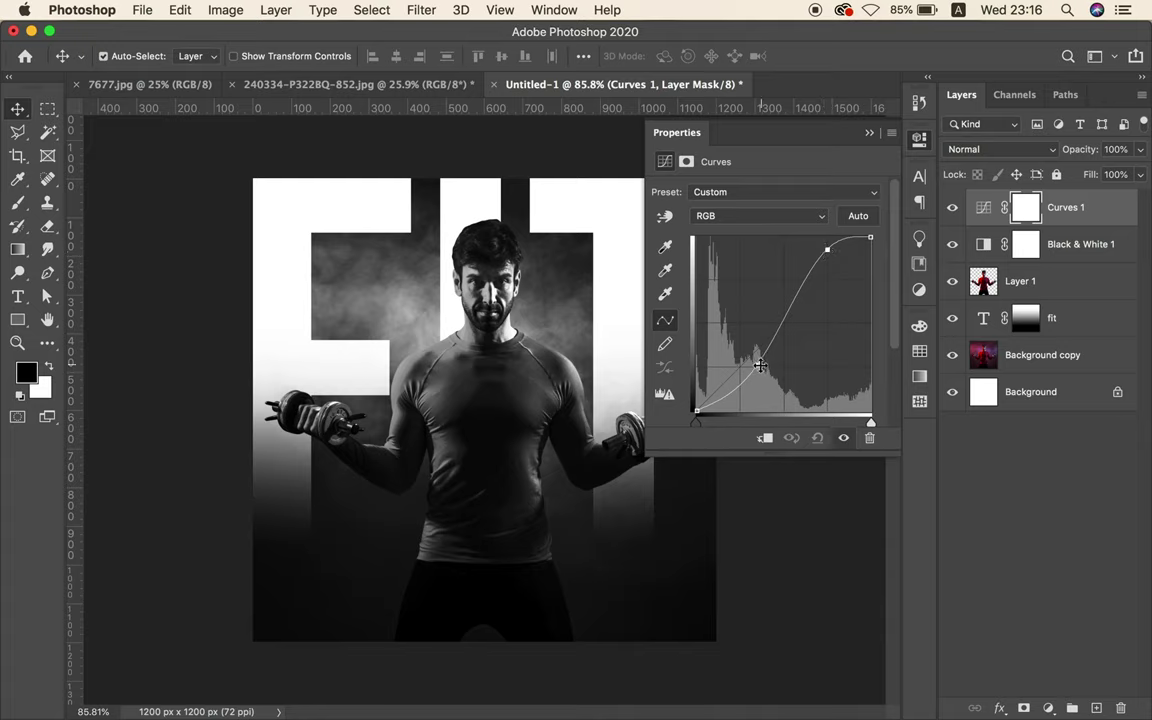
pyautogui.moveTo(758, 363); pyautogui.dragTo(753, 362)
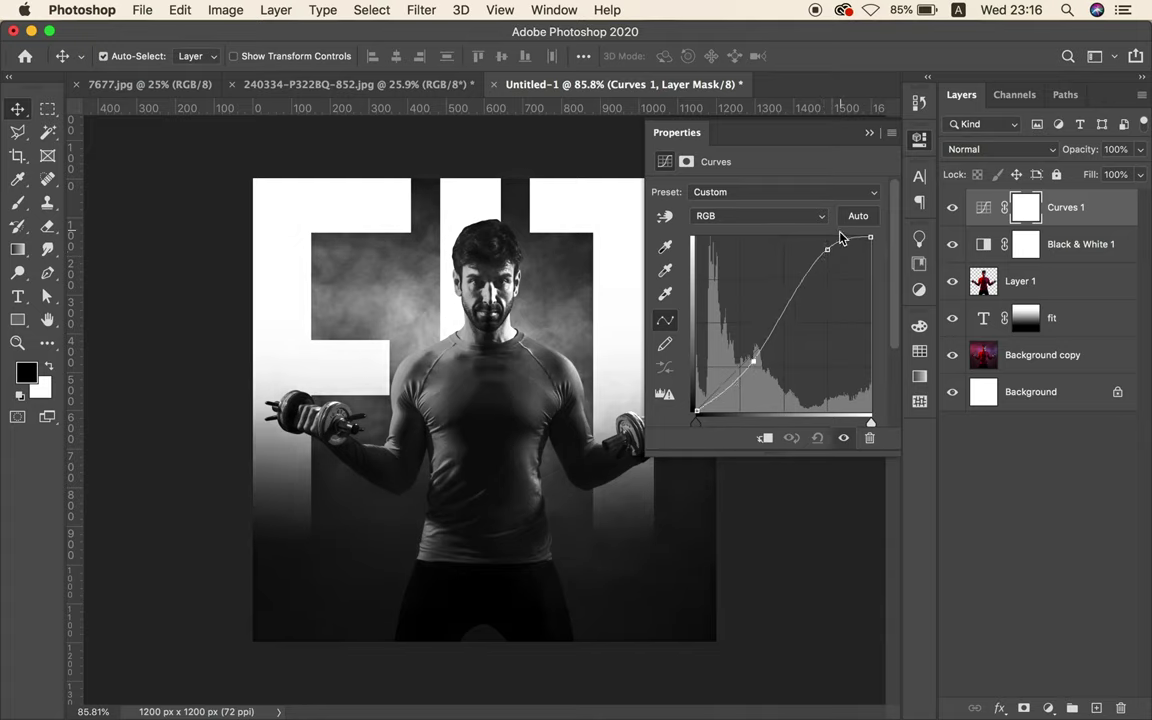
pyautogui.moveTo(827, 249); pyautogui.dragTo(824, 247)
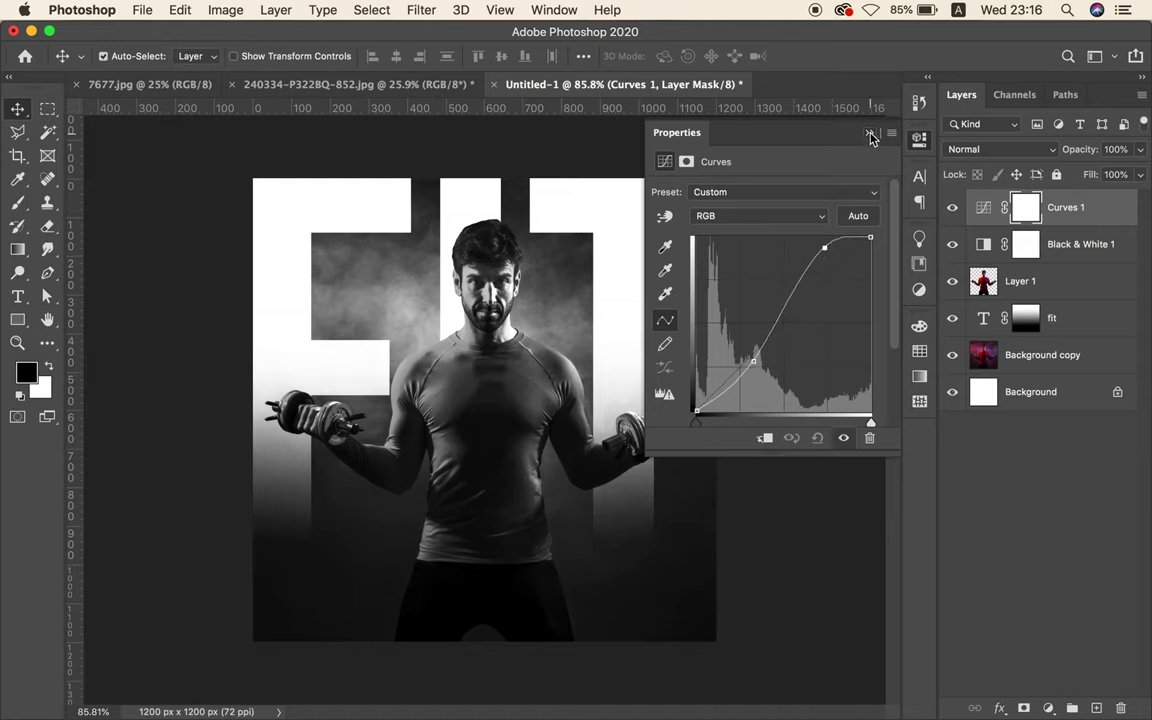
pyautogui.click(783, 119)
pyautogui.click(770, 323)
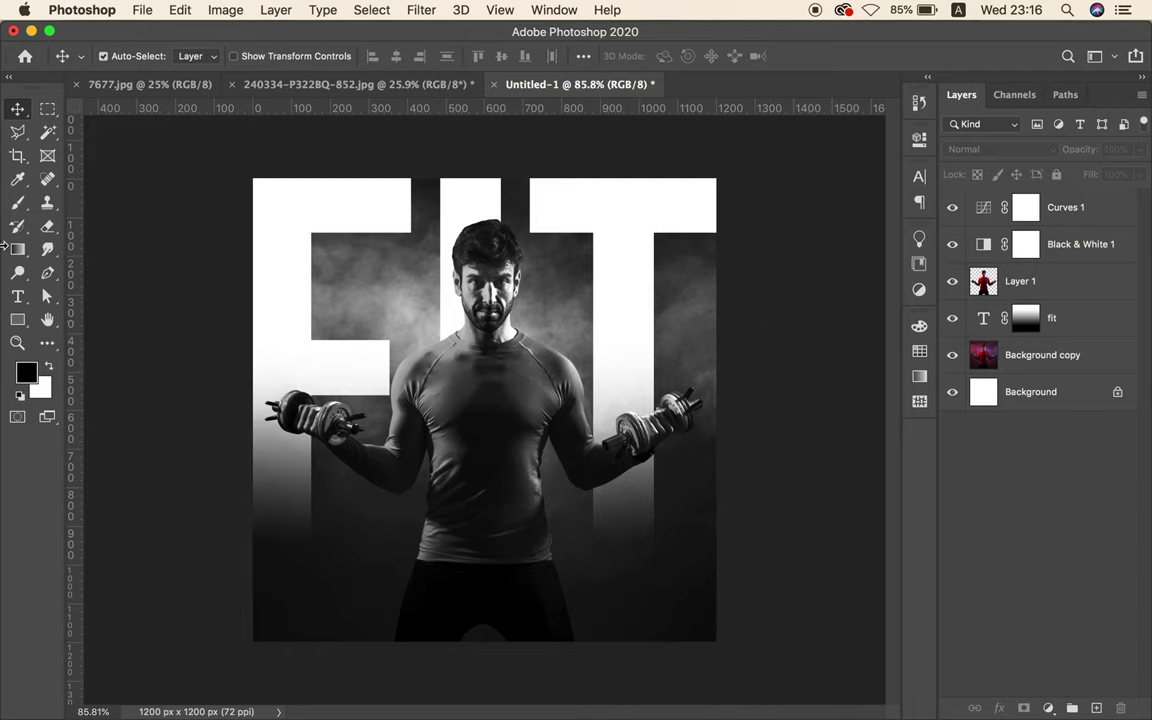
# - Create an empty Layer 2 and place it just above the fit text layer
pyautogui.press('t')
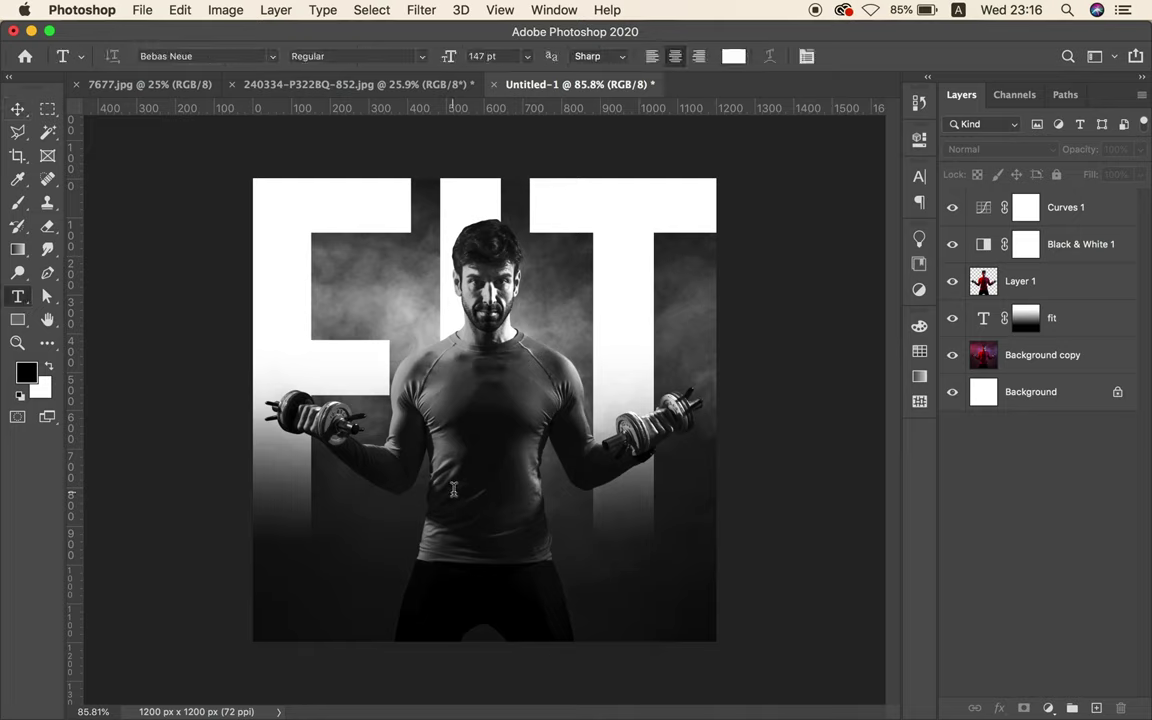
pyautogui.click(452, 491)
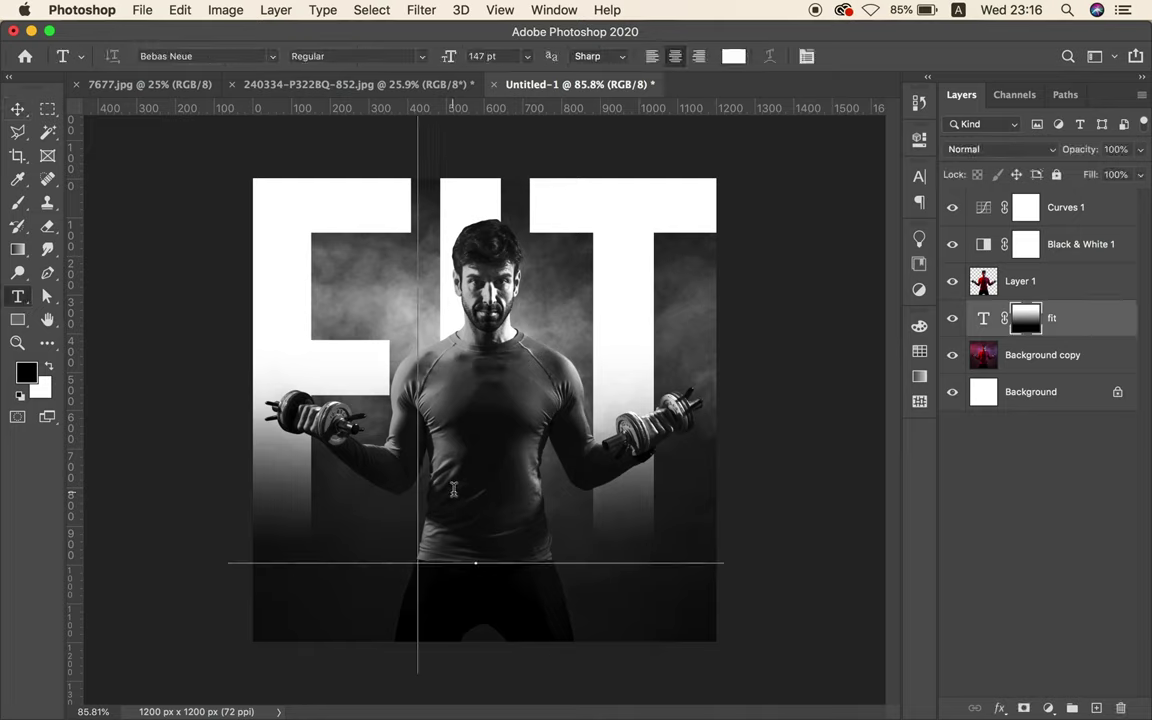
pyautogui.click(18, 108)
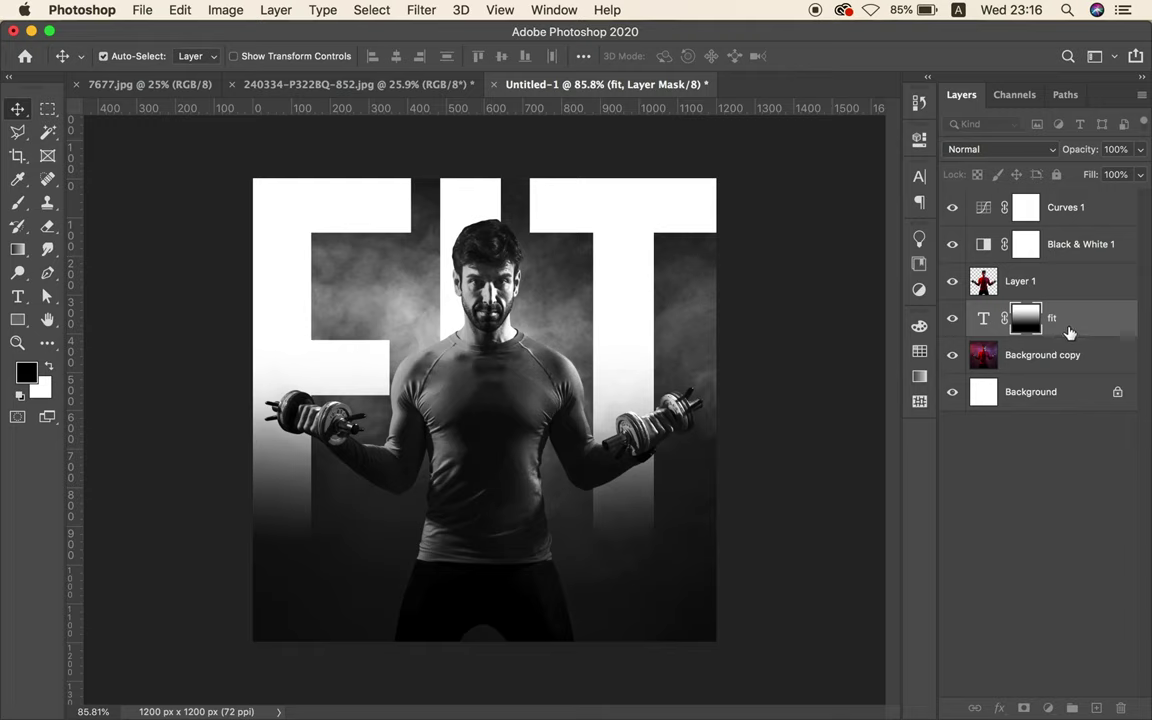
pyautogui.click(1096, 708)
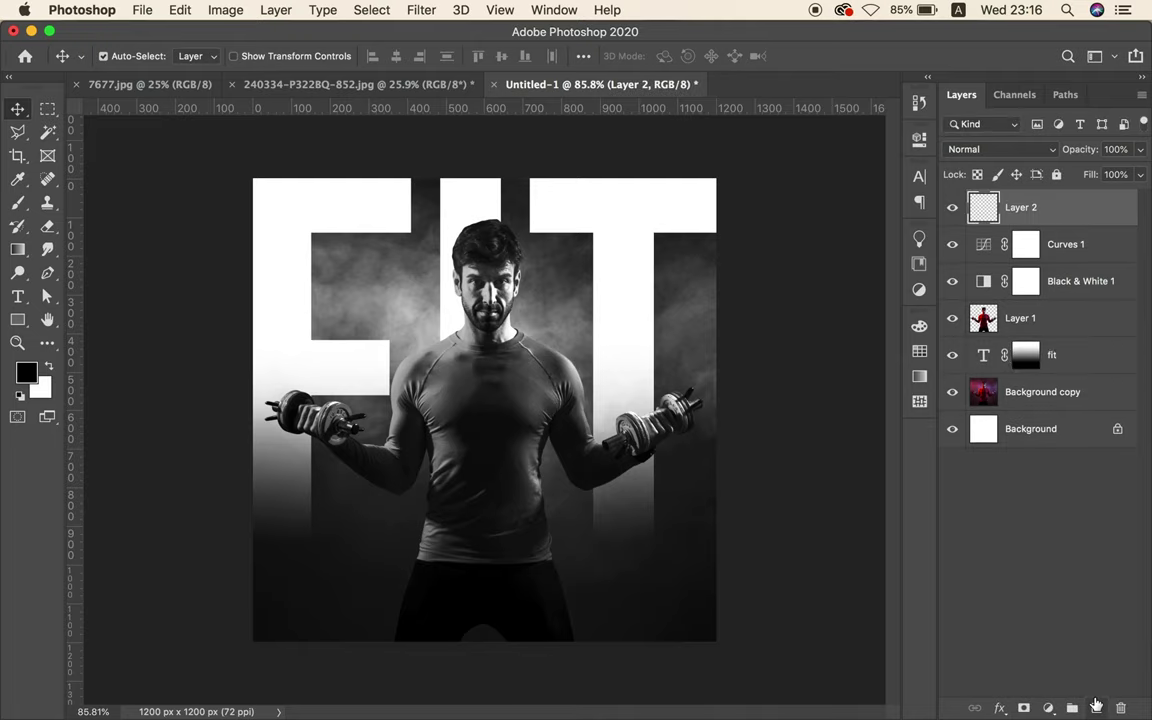
pyautogui.moveTo(1059, 318); pyautogui.dragTo(1062, 342)
# - Merge the fit text layer and Layer 2 into one pixel layer via Layer > Merge Layers
pyautogui.keyDown('shift'); pyautogui.click(1064, 349); pyautogui.keyUp('shift')
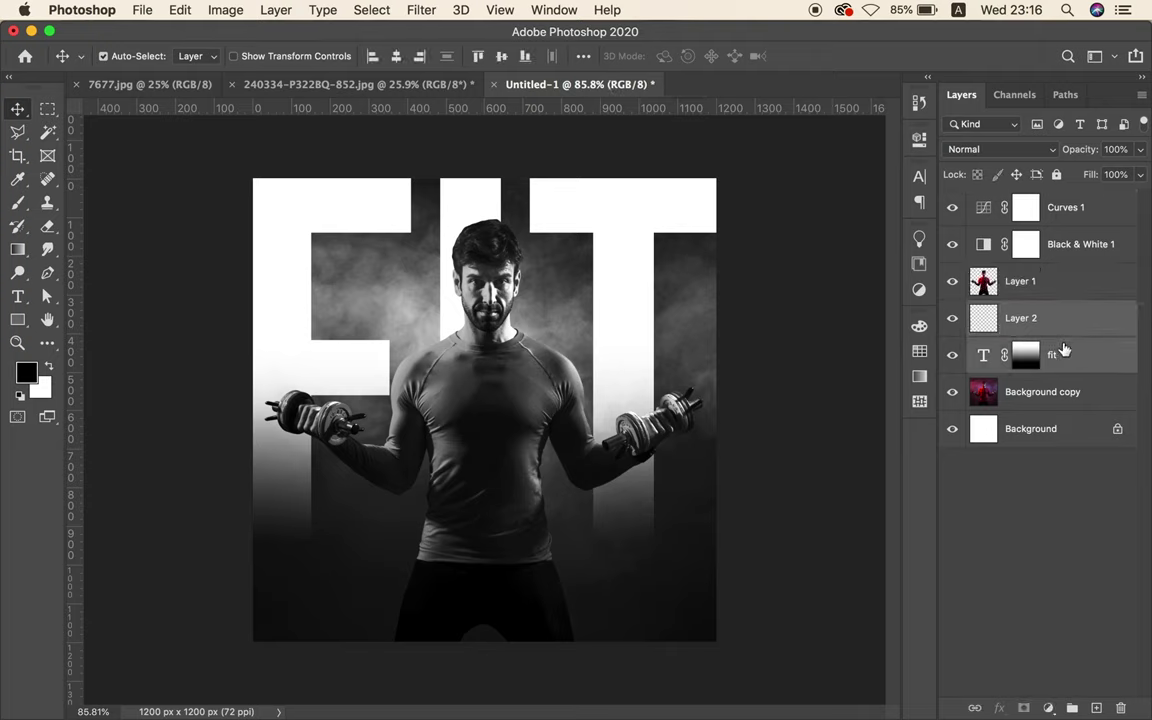
pyautogui.rightClick(1063, 353)
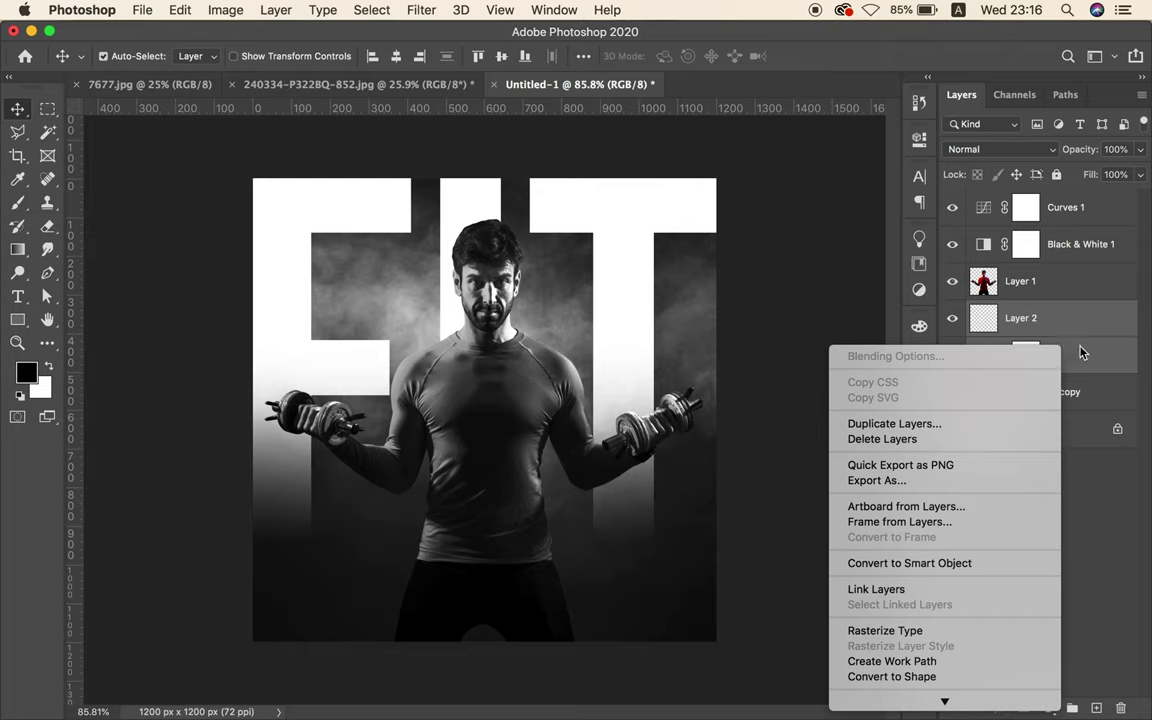
pyautogui.press('Escape')
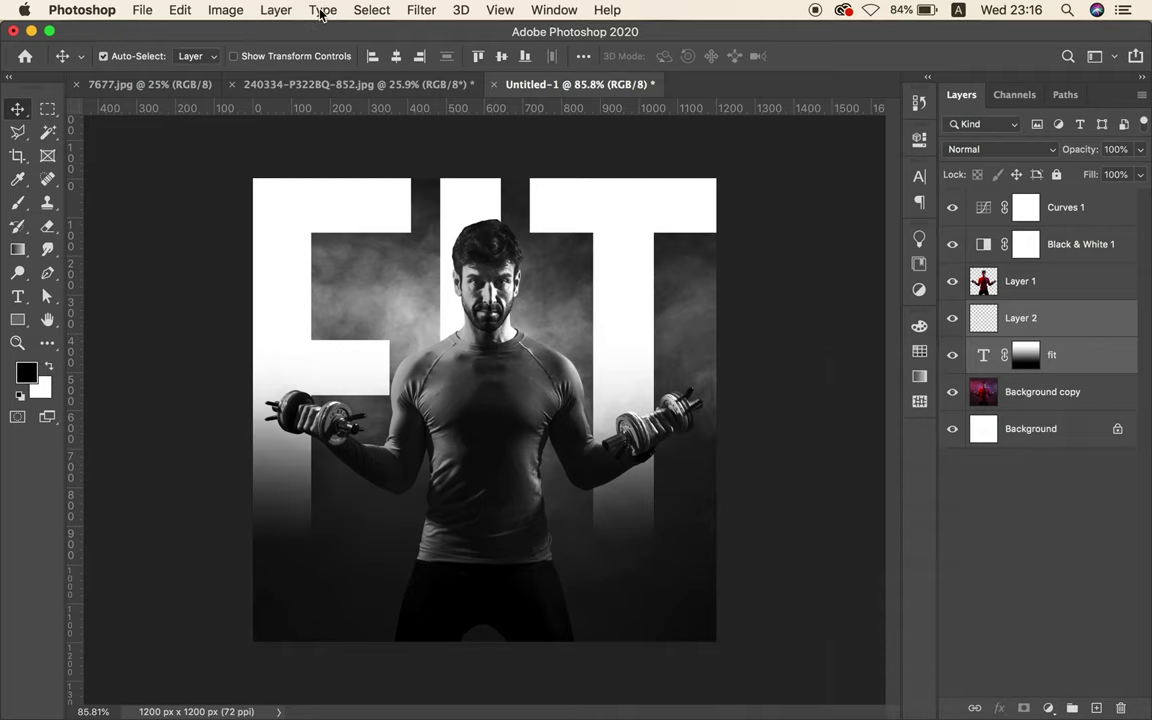
pyautogui.click(283, 12)
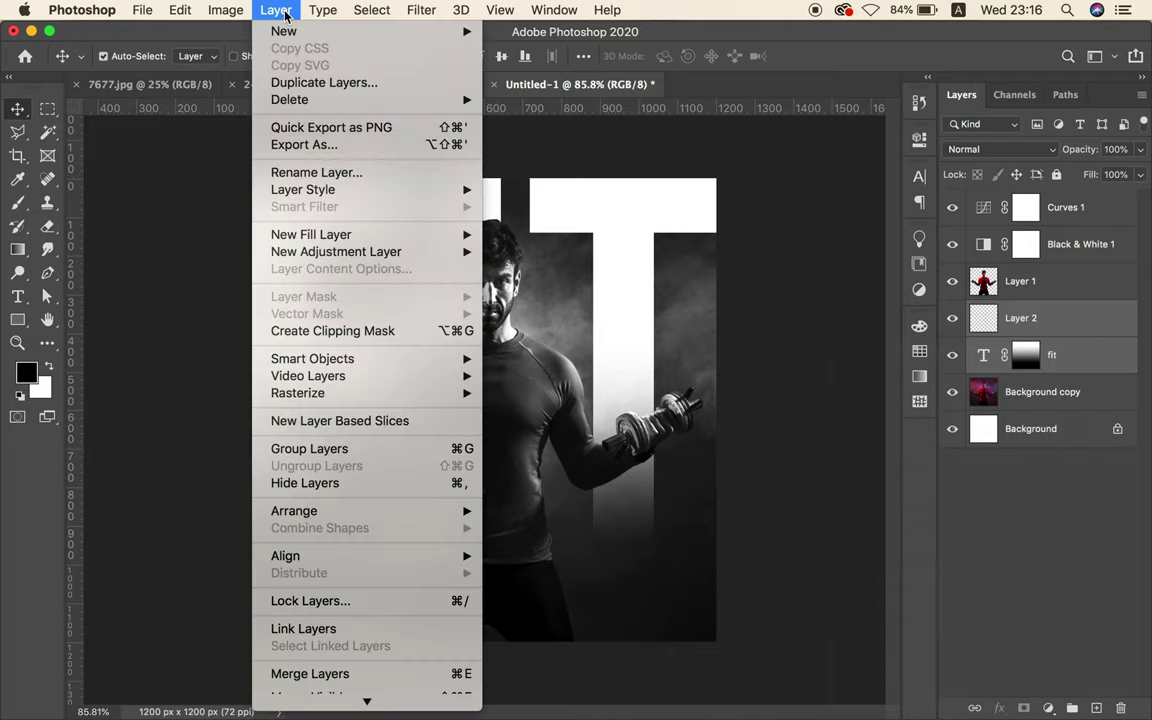
pyautogui.click(372, 674)
pyautogui.click(1009, 505)
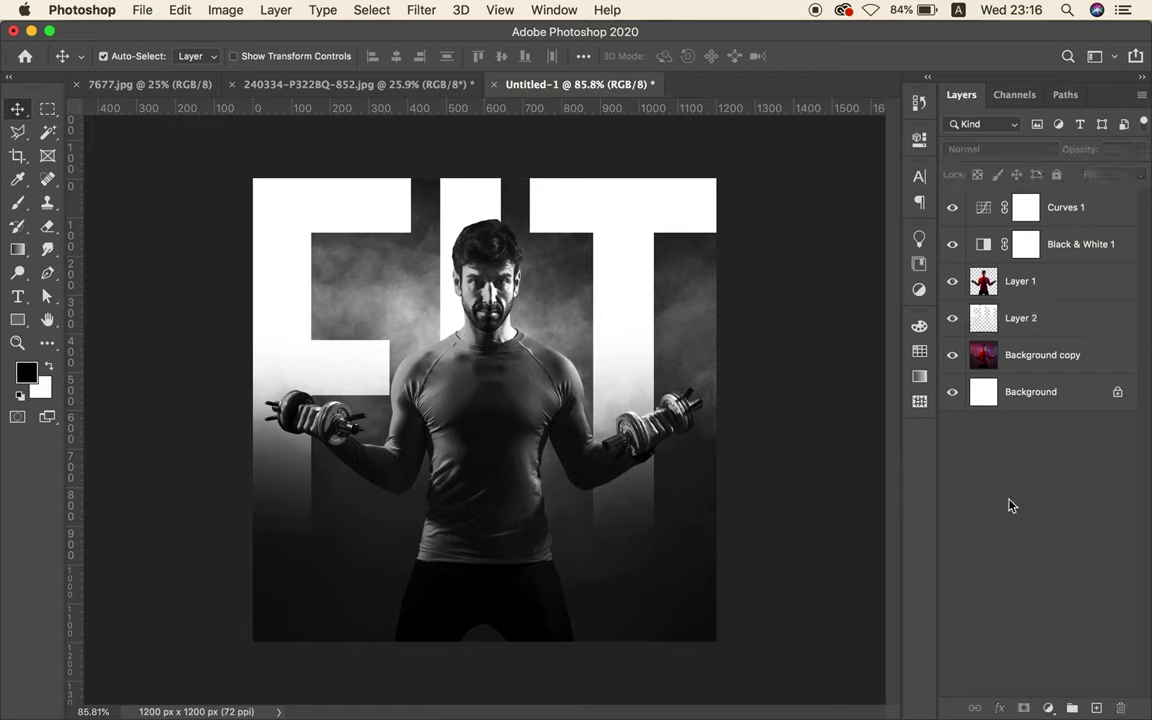
# - Create a new empty layer above the man's Layer 1
pyautogui.click(1026, 317)
pyautogui.click(1020, 283)
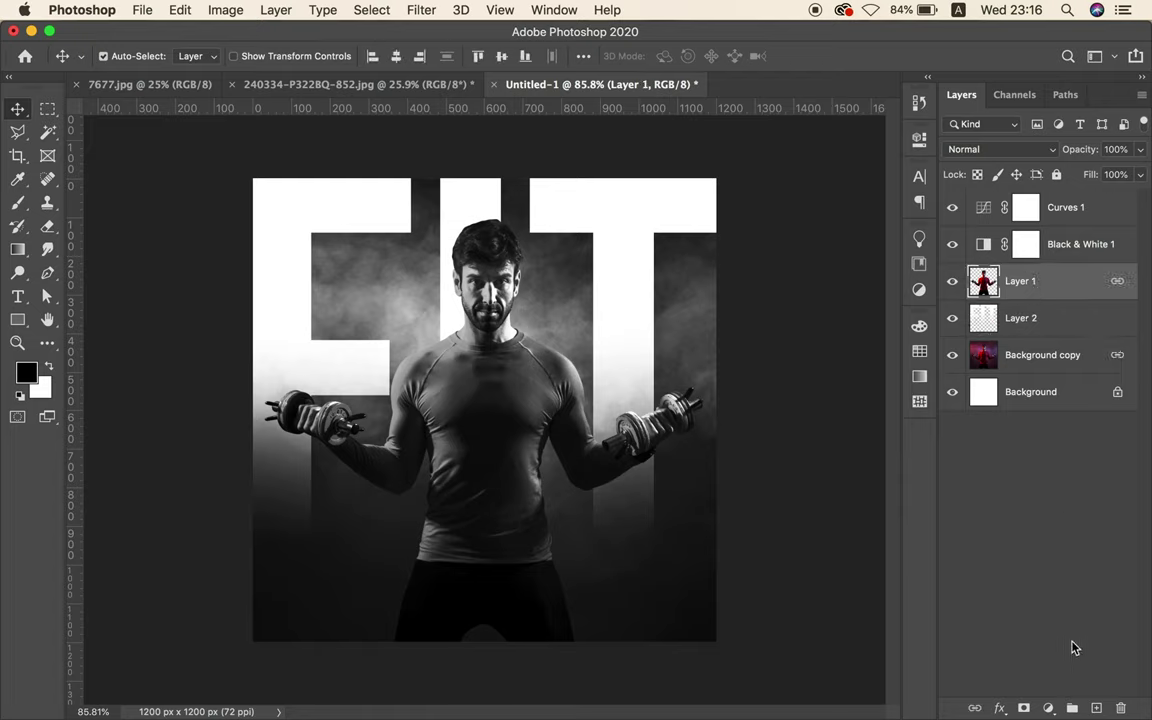
pyautogui.click(1096, 708)
# - Type the word 'TRAINNING' across the man's chest
pyautogui.click(17, 296)
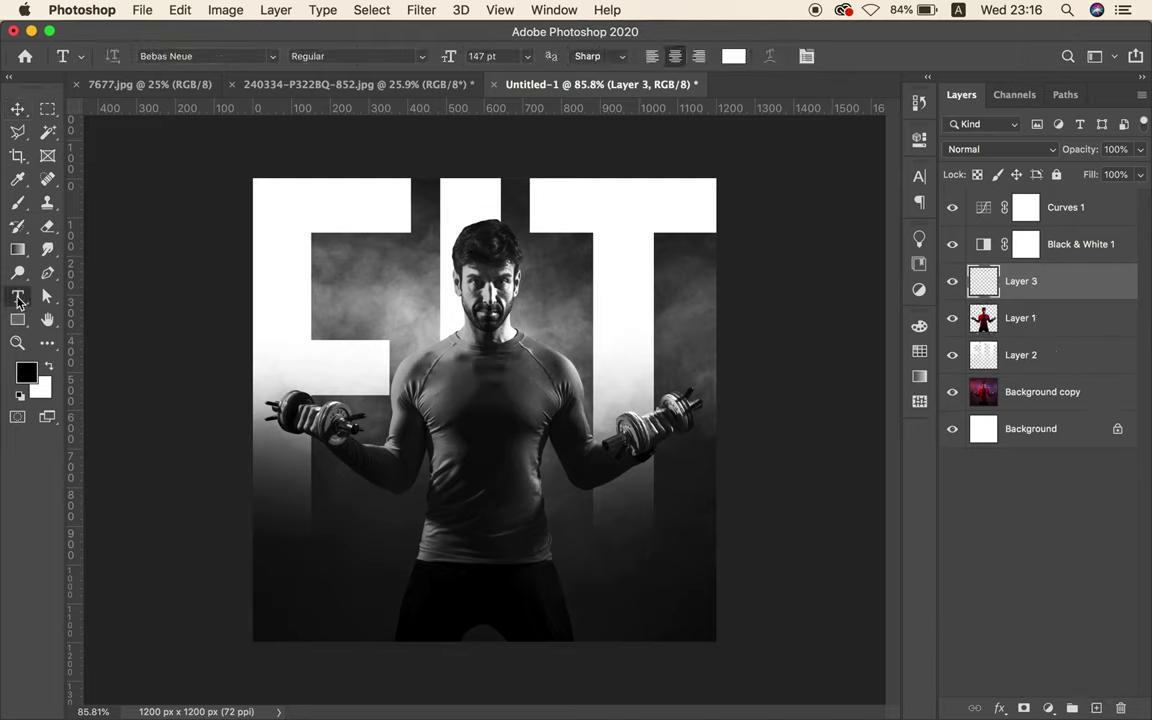
pyautogui.click(489, 484)
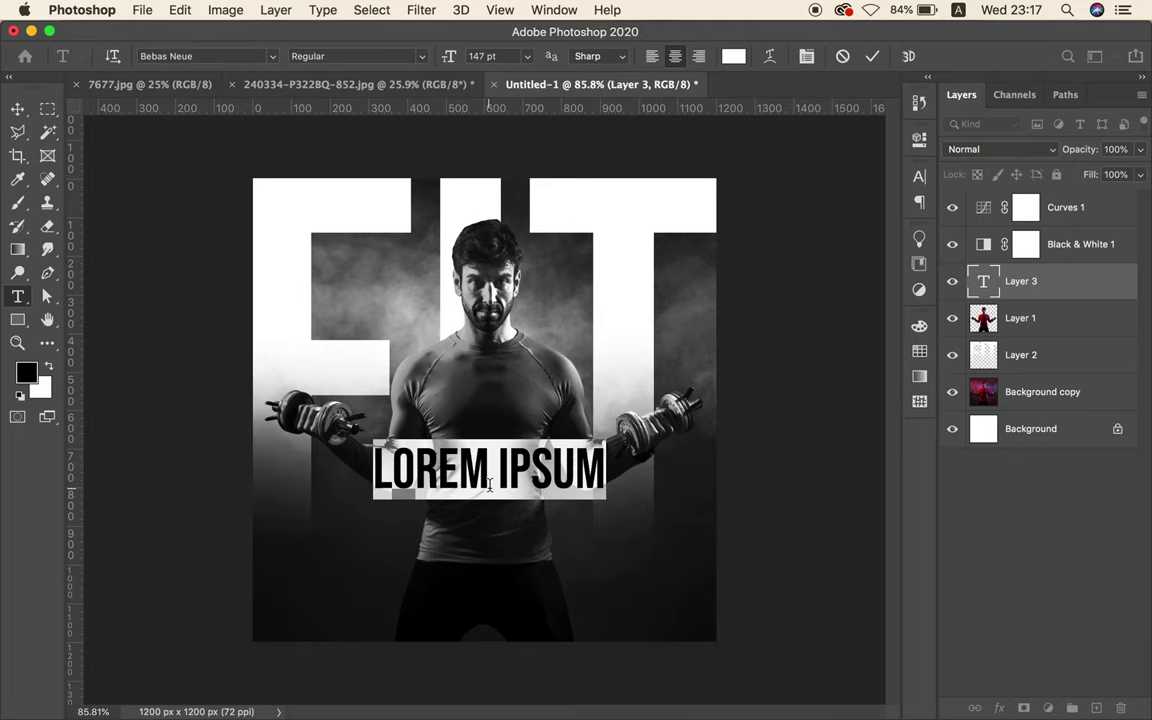
pyautogui.write('S')
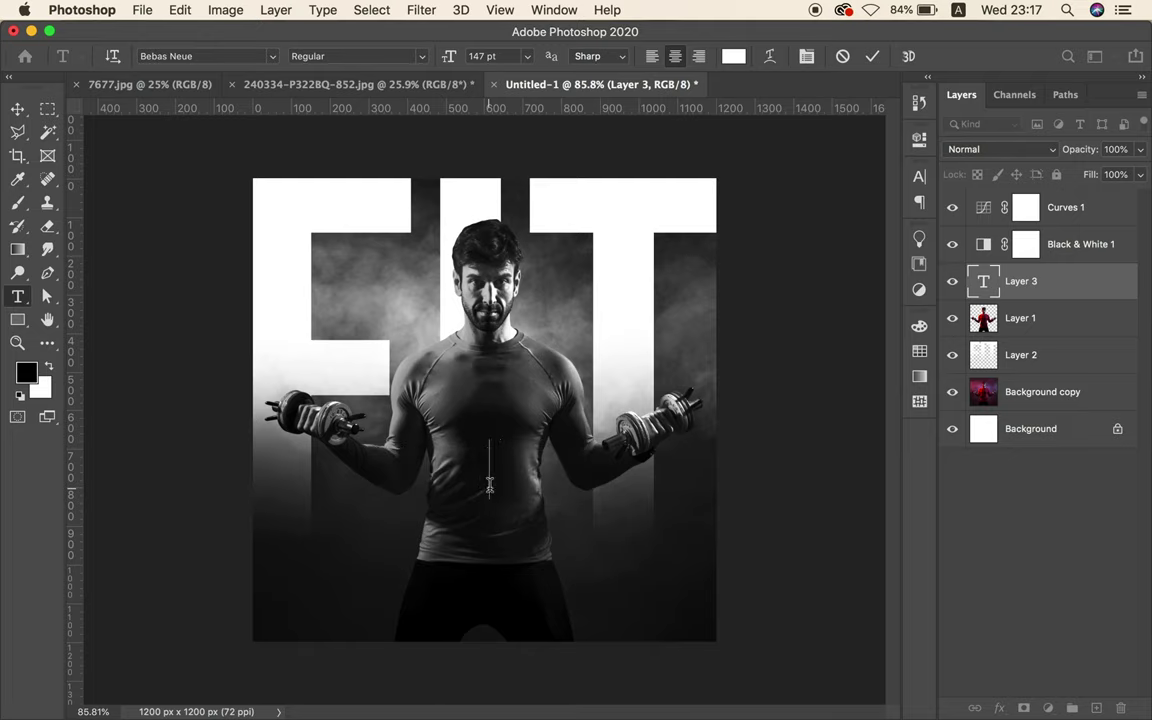
pyautogui.press('BackSpace')
pyautogui.write('T')
pyautogui.write('RA')
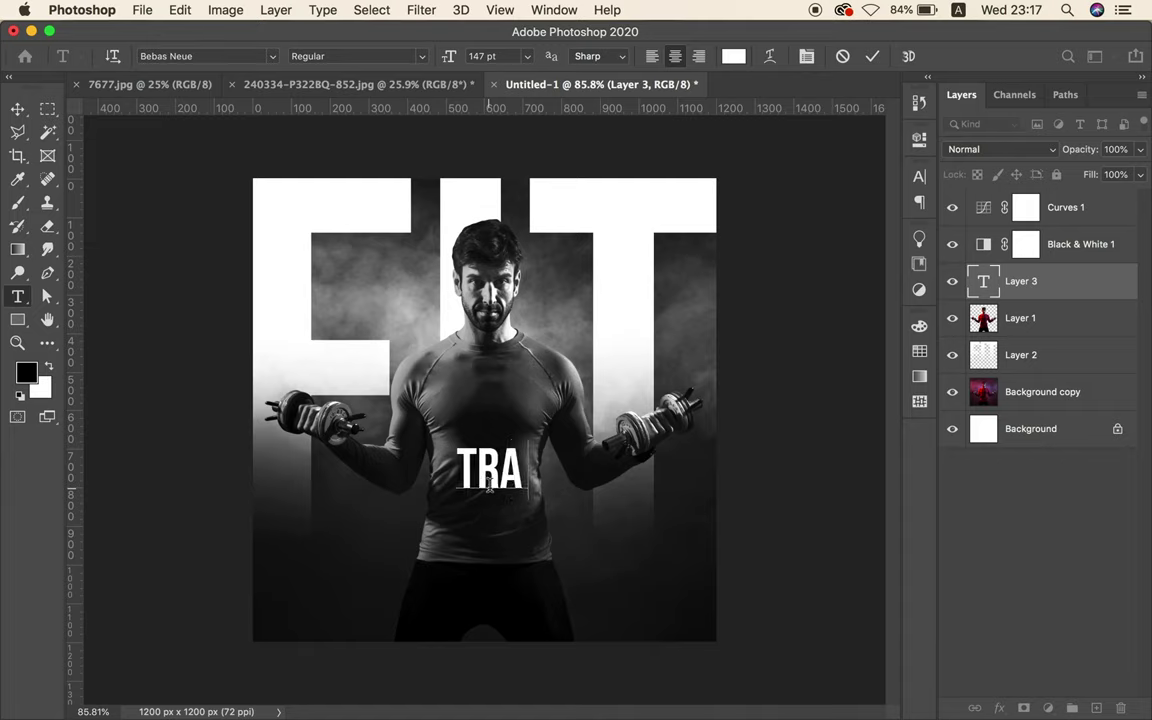
pyautogui.write('INNI')
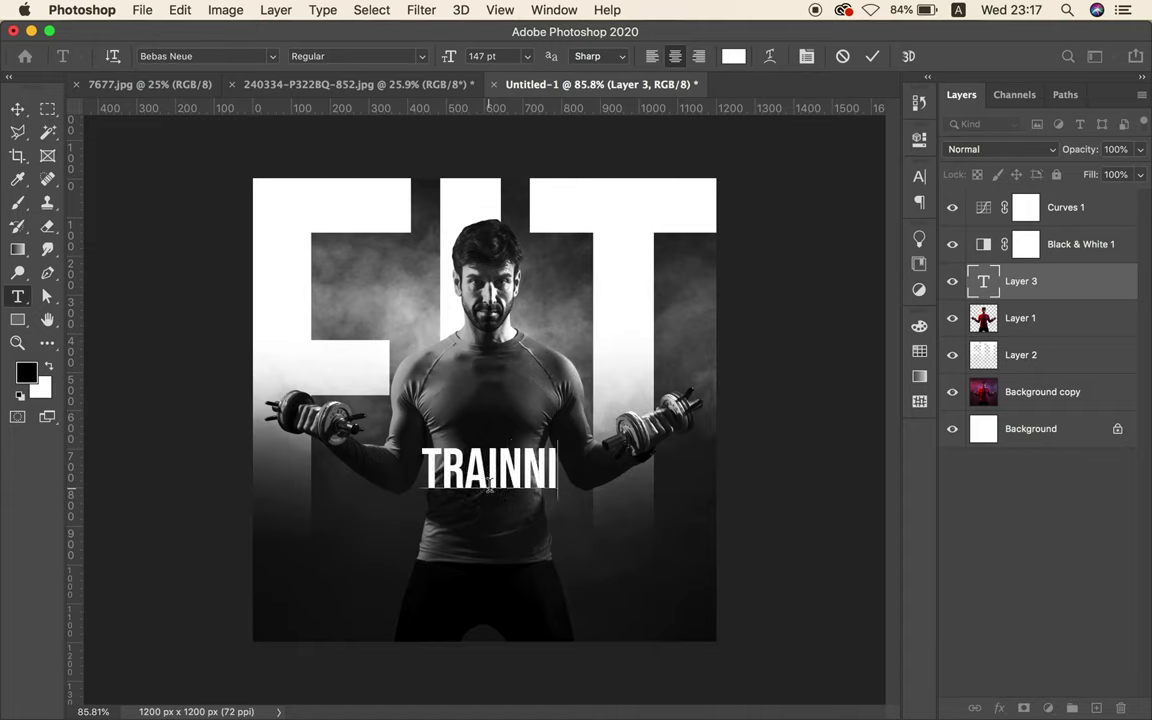
pyautogui.write('NG')
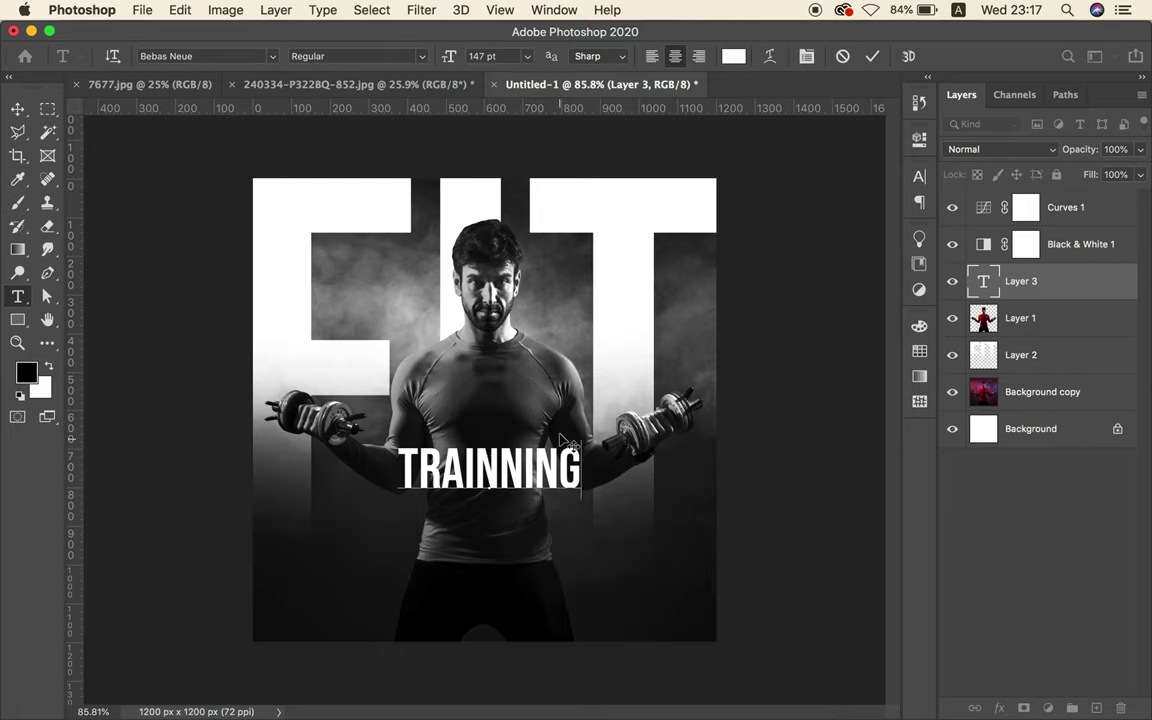
pyautogui.click(18, 113)
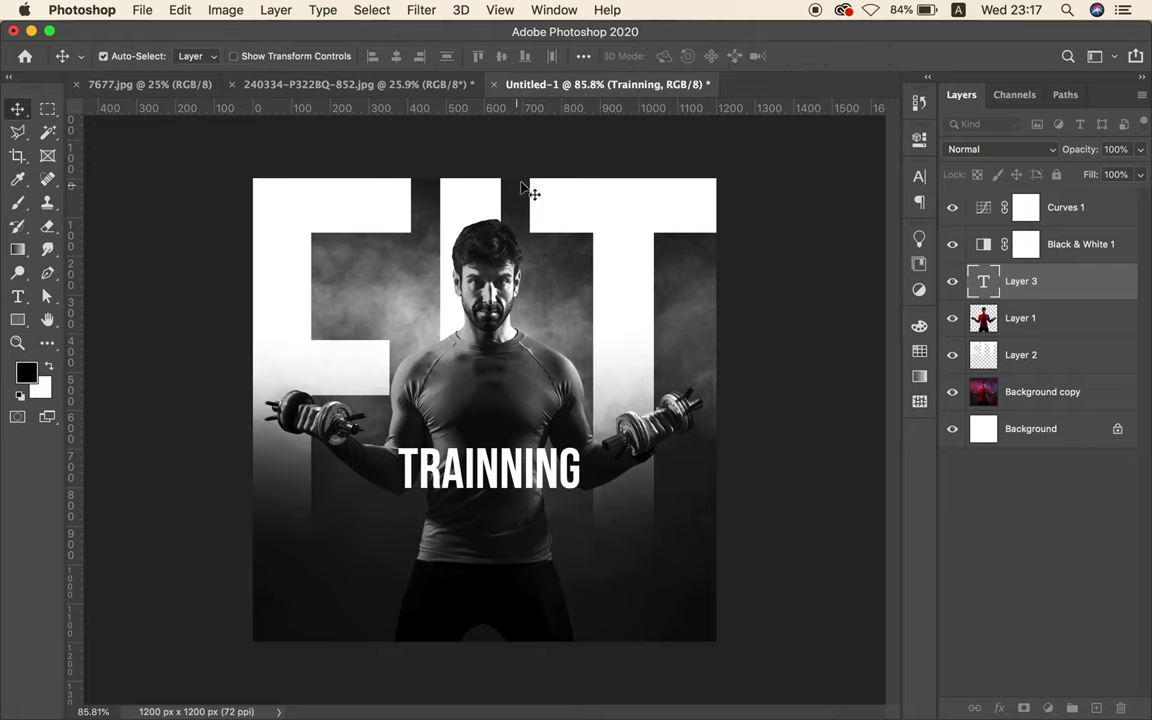
# - Move the TRAINNING text slightly lower, keeping it horizontally centred
pyautogui.click(920, 203)
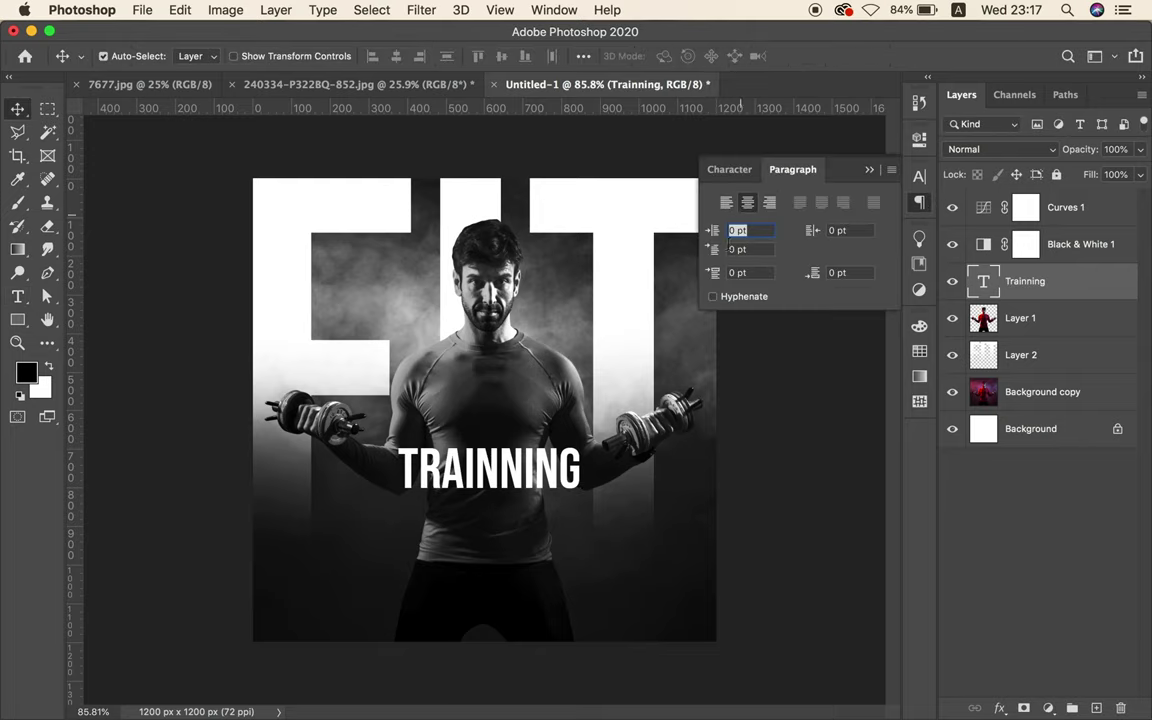
pyautogui.moveTo(548, 488); pyautogui.dragTo(573, 530)
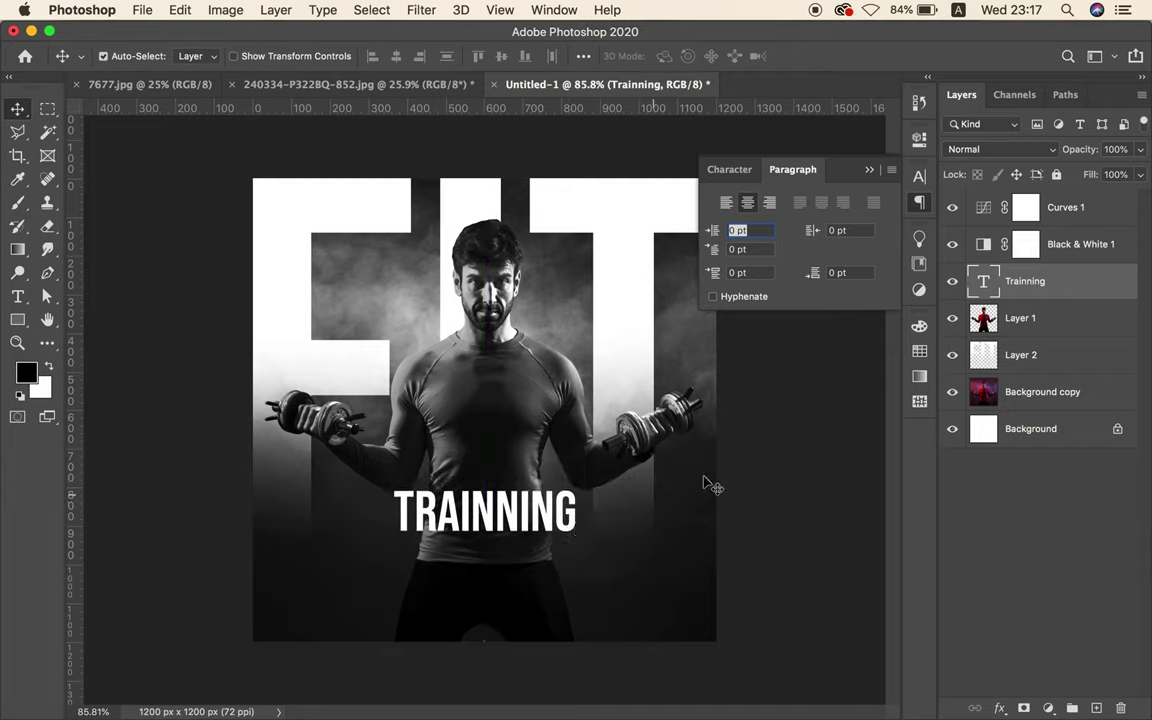
pyautogui.click(1047, 318)
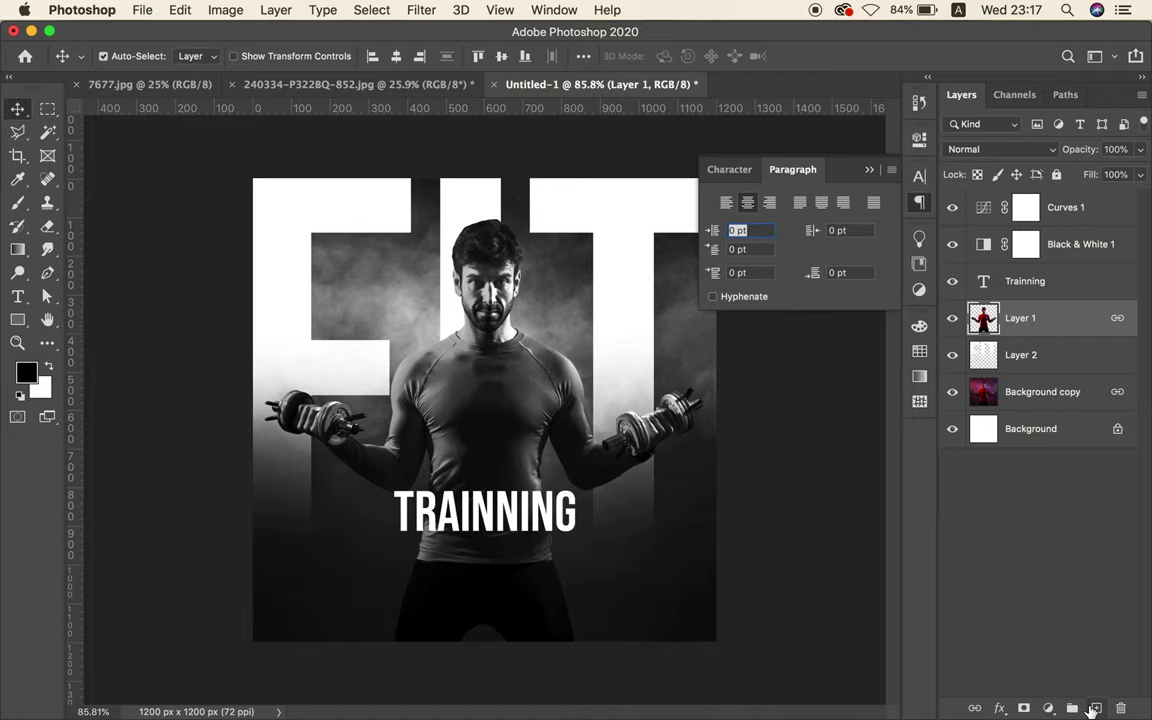
# - Draw a black pixel-mode rectangle on a new layer over the TRAINNING text
pyautogui.click(1096, 708)
pyautogui.click(19, 321)
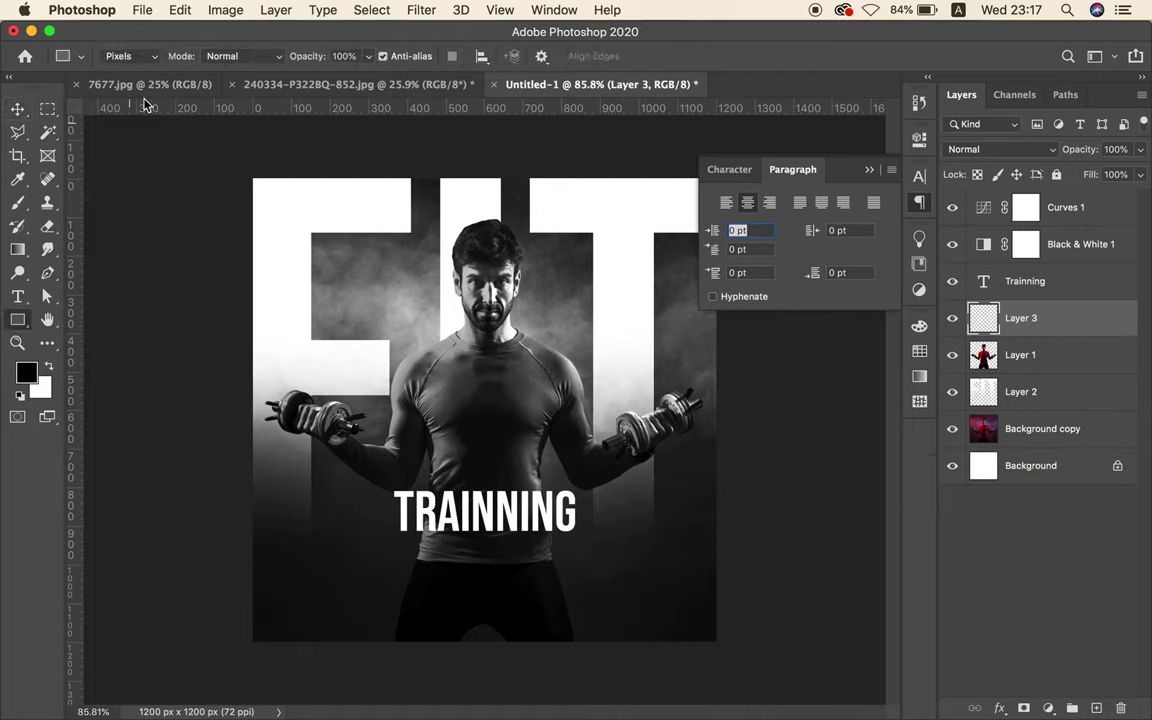
pyautogui.click(140, 58)
pyautogui.click(132, 57)
pyautogui.moveTo(361, 477); pyautogui.dragTo(601, 545)
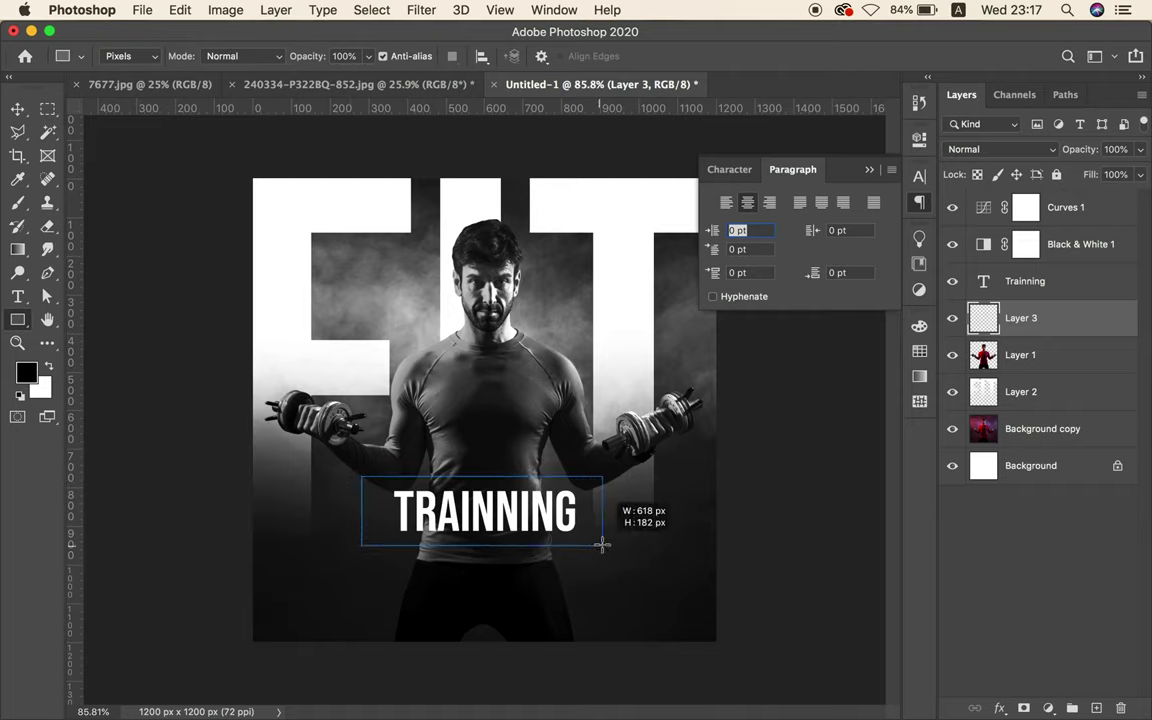
pyautogui.moveTo(601, 545); pyautogui.dragTo(612, 540)
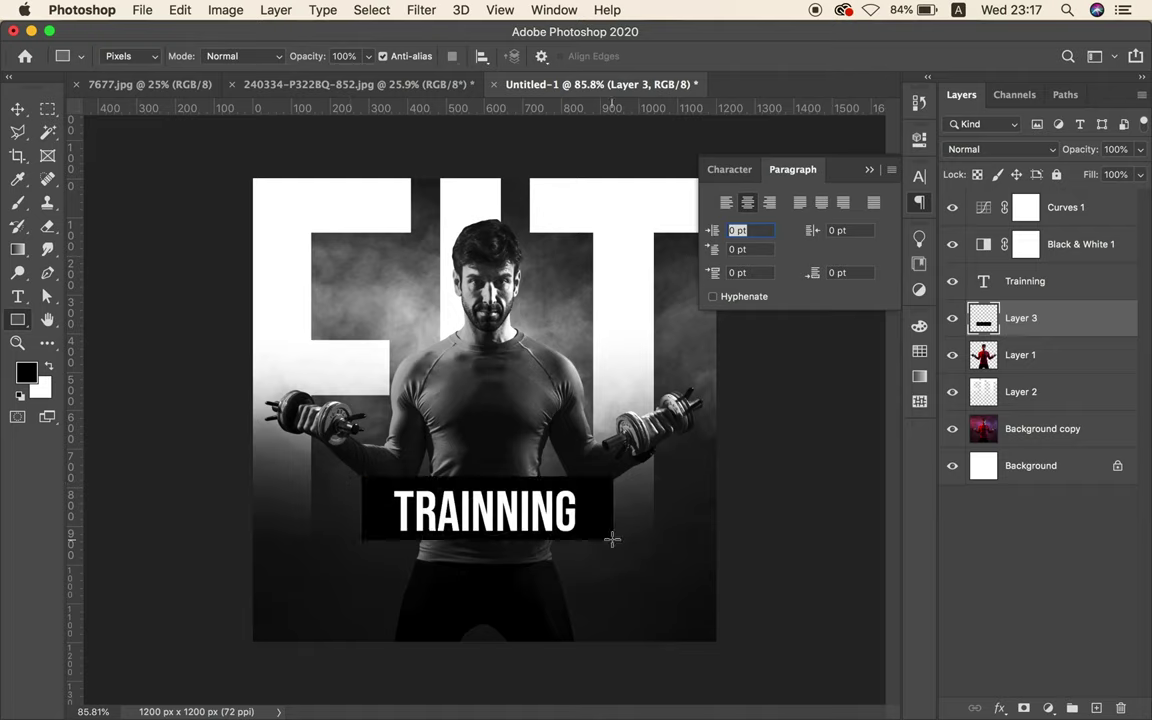
# - Nudge the black bar slightly left and down behind the text
pyautogui.press('v')
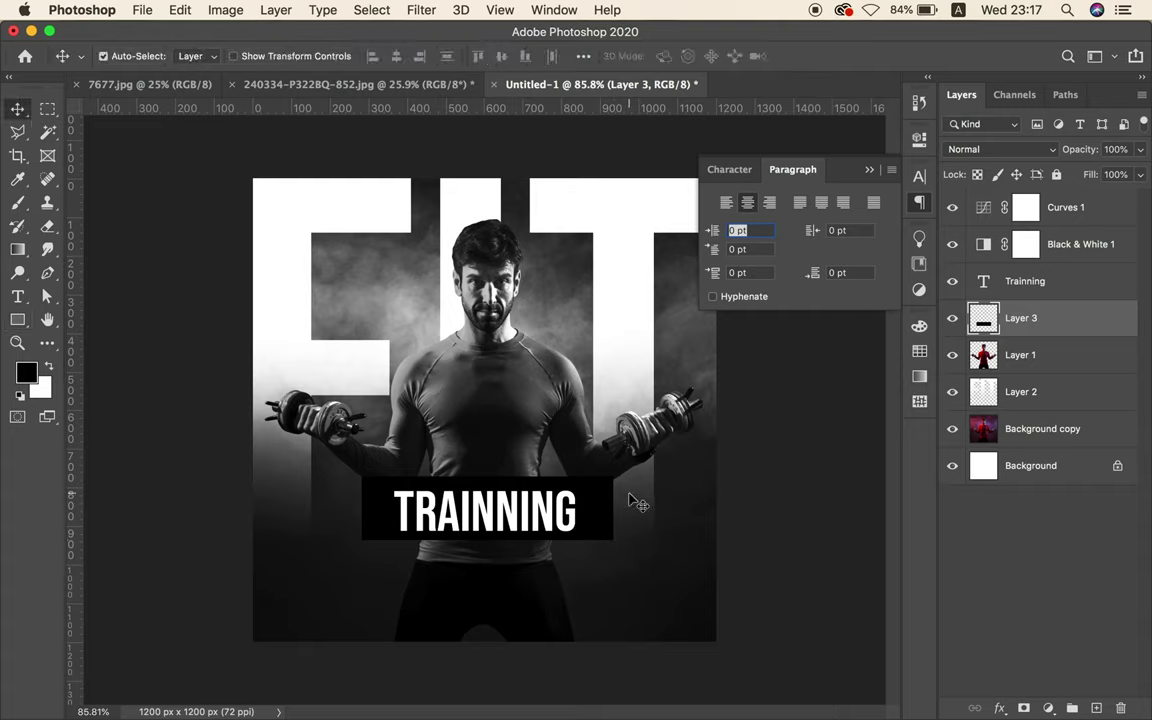
pyautogui.moveTo(605, 512); pyautogui.dragTo(599, 518)
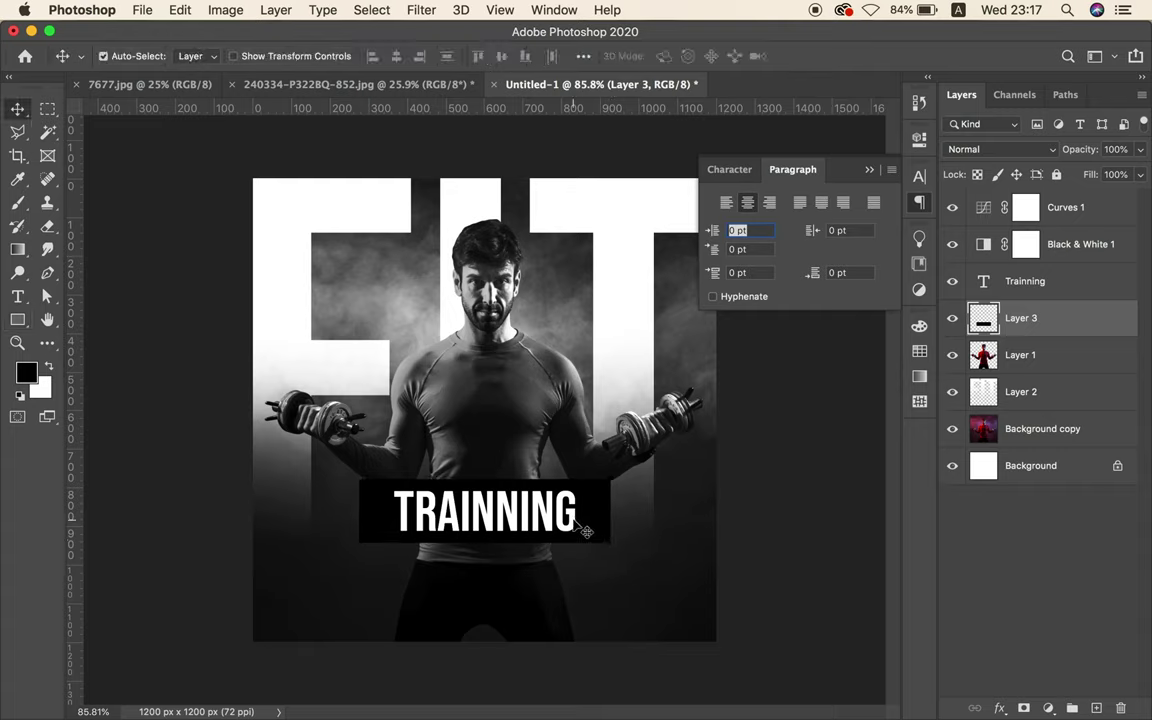
pyautogui.click(585, 531)
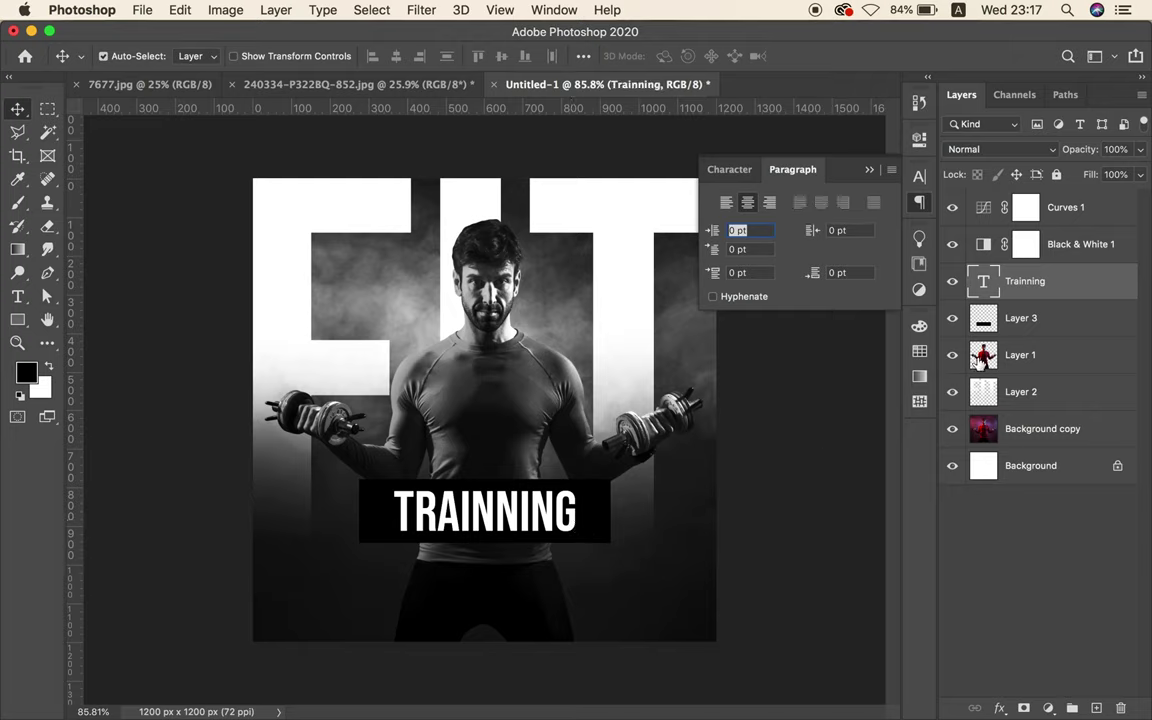
# - Duplicate the TRAINNING text and black bar, move the copy below, and shrink it
pyautogui.keyDown('shift'); pyautogui.click(1025, 317); pyautogui.keyUp('shift')
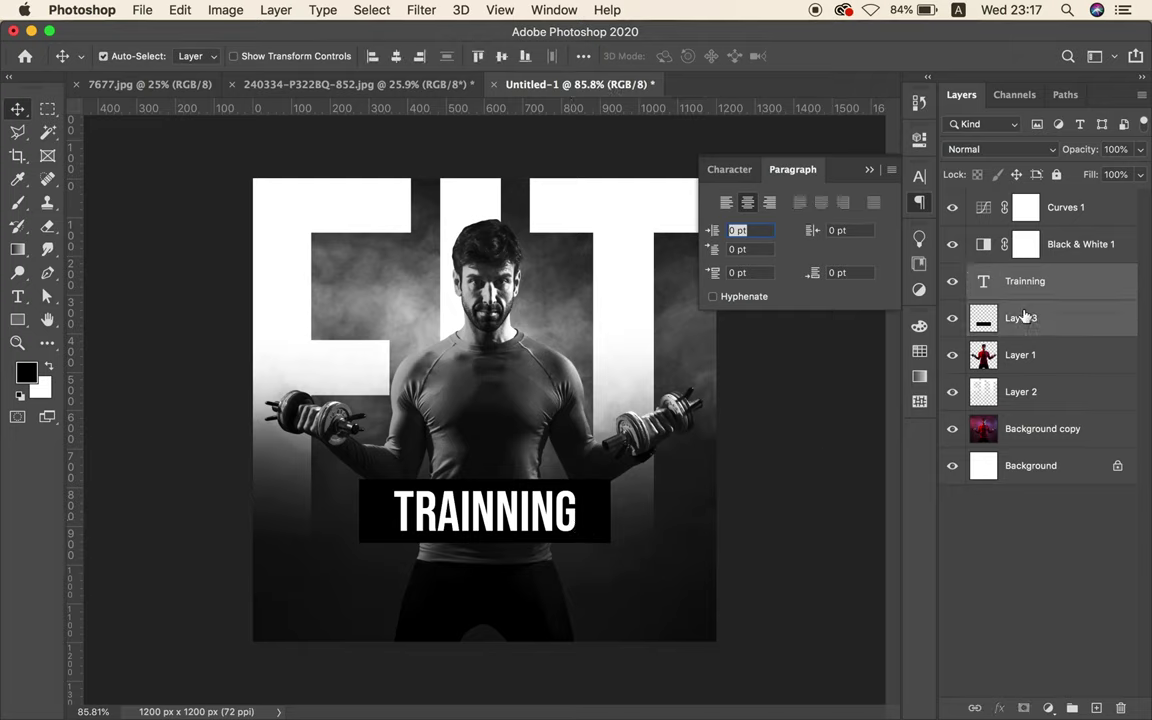
pyautogui.rightClick(1025, 317)
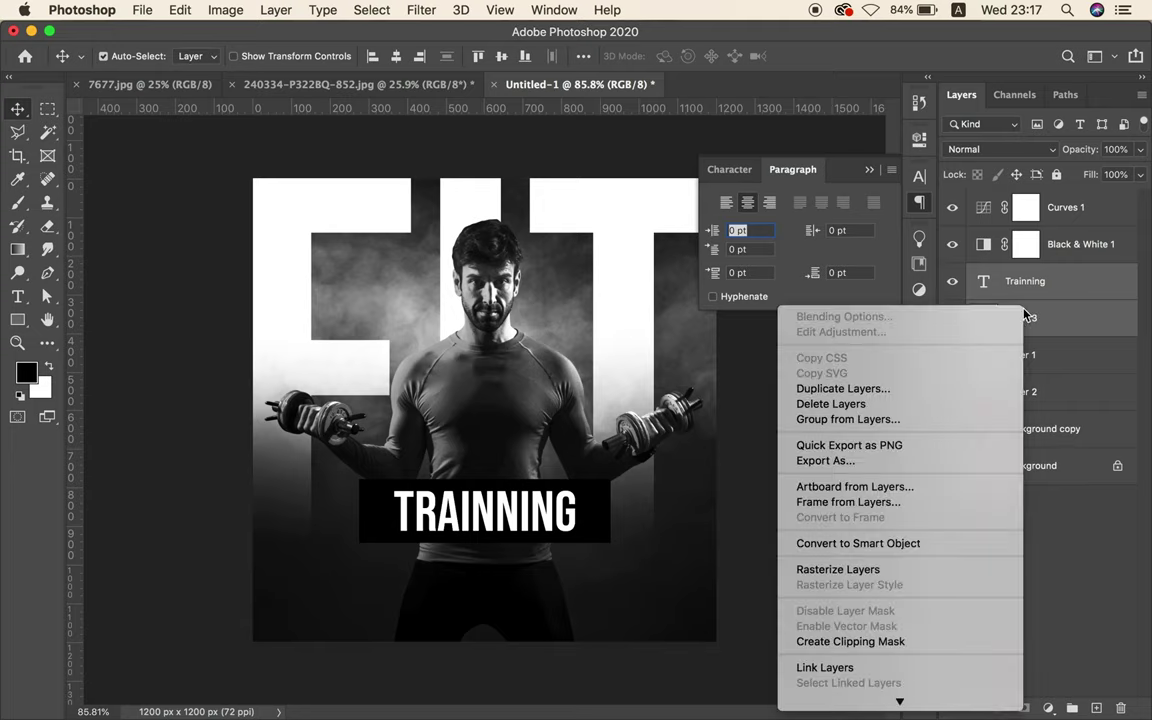
pyautogui.click(927, 398)
pyautogui.click(737, 312)
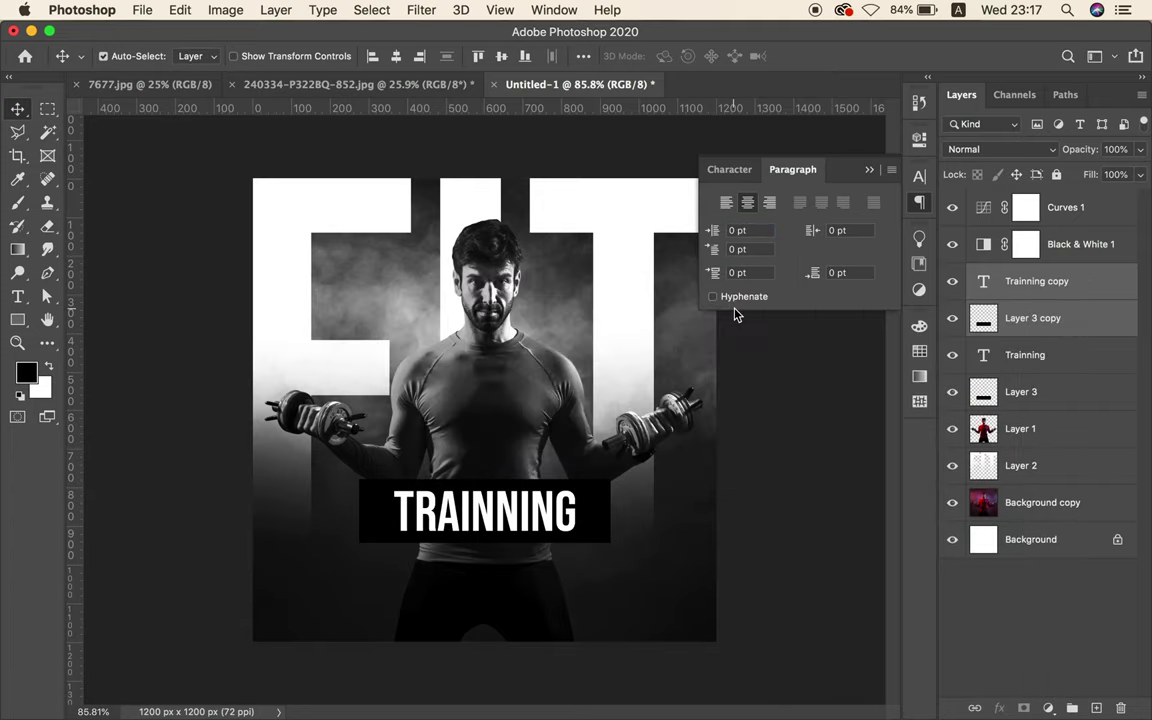
pyautogui.moveTo(548, 466); pyautogui.dragTo(589, 596)
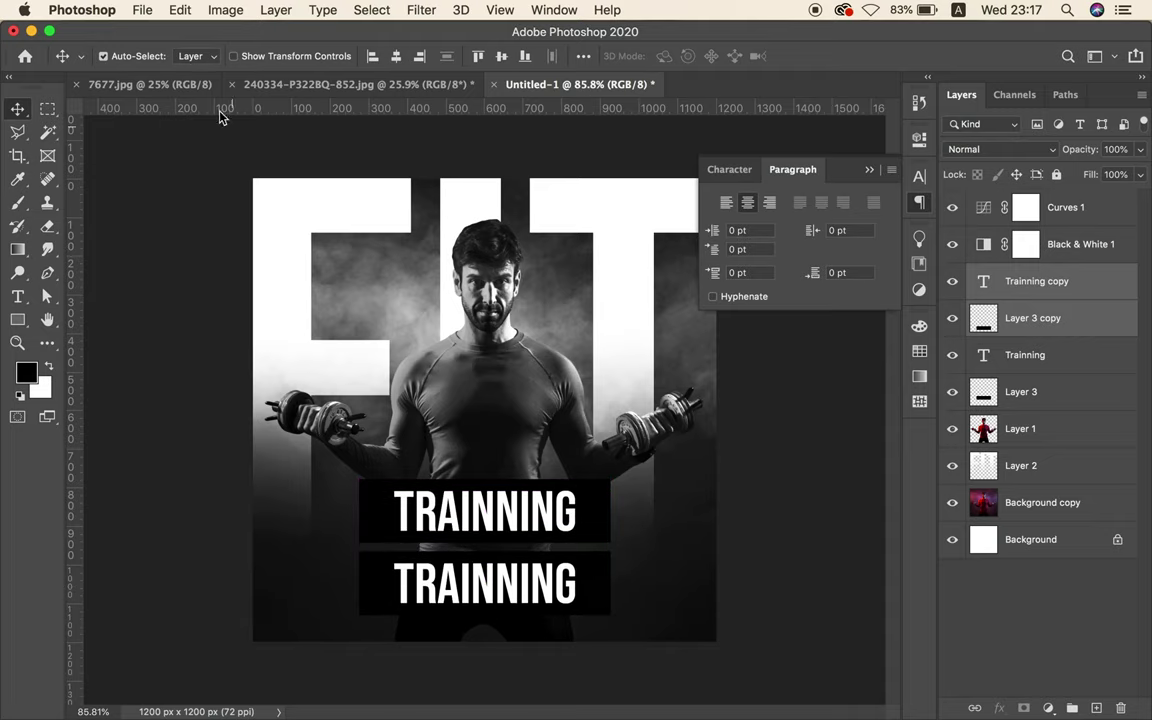
pyautogui.click(181, 11)
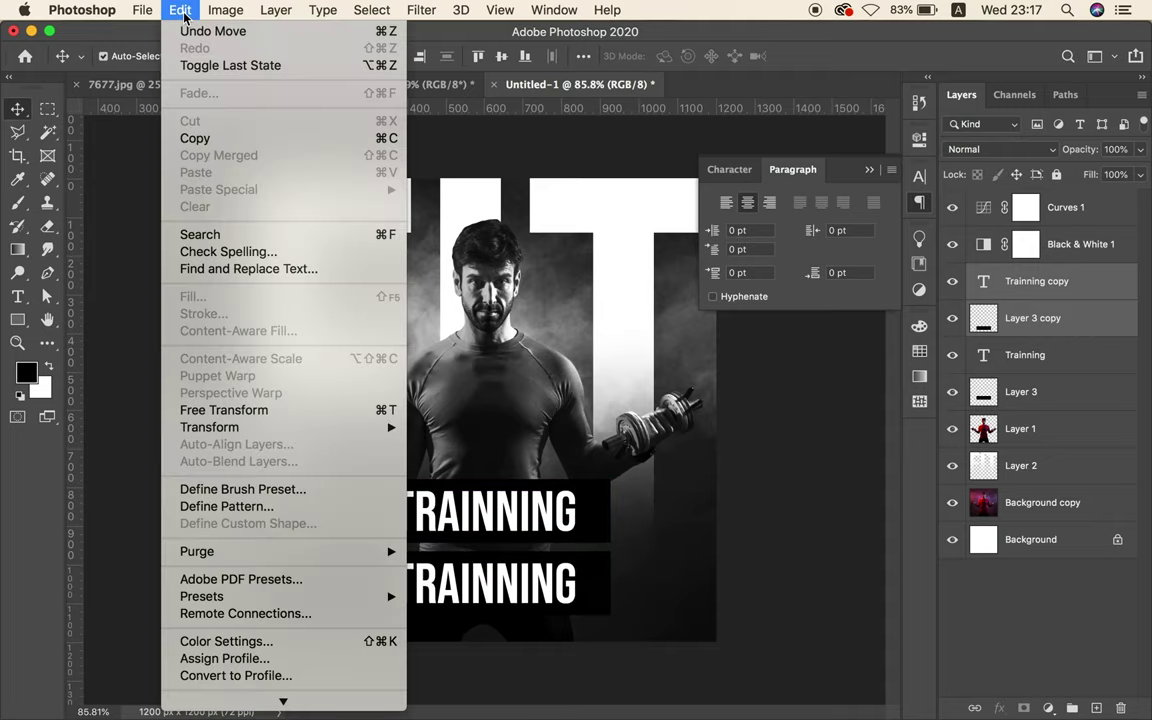
pyautogui.click(245, 418)
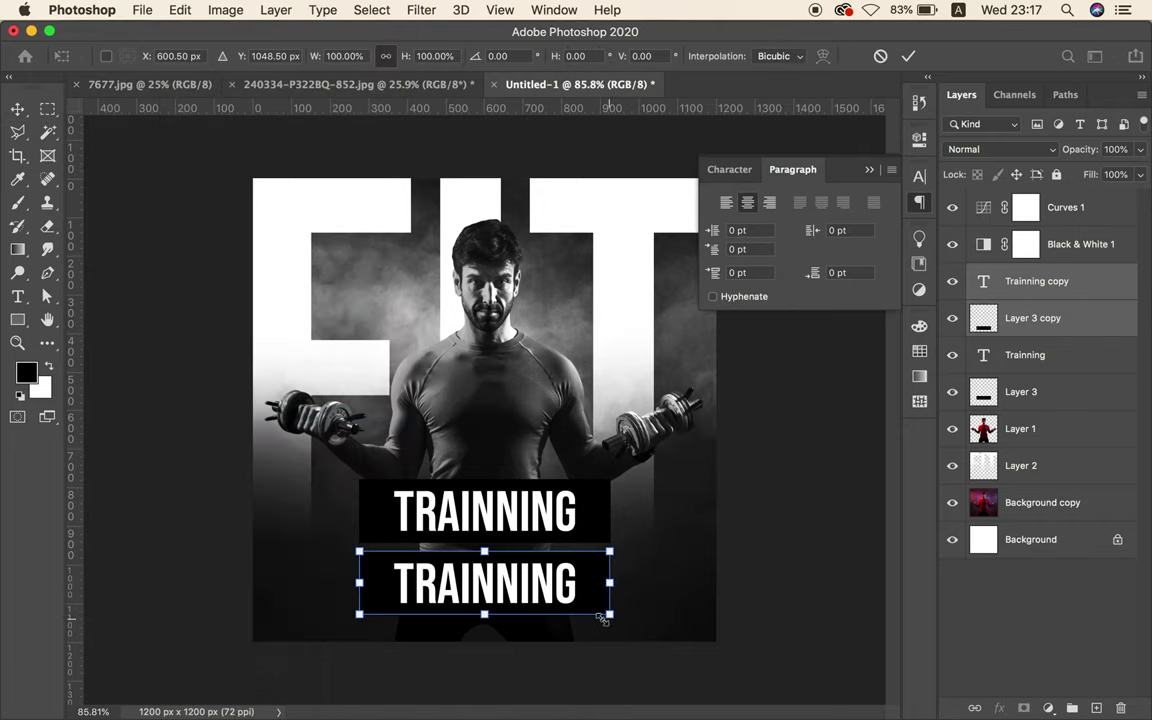
pyautogui.moveTo(606, 618)
pyautogui.mouseDown()
pyautogui.moveTo(569, 622)
pyautogui.moveTo(533, 563)
pyautogui.mouseUp()
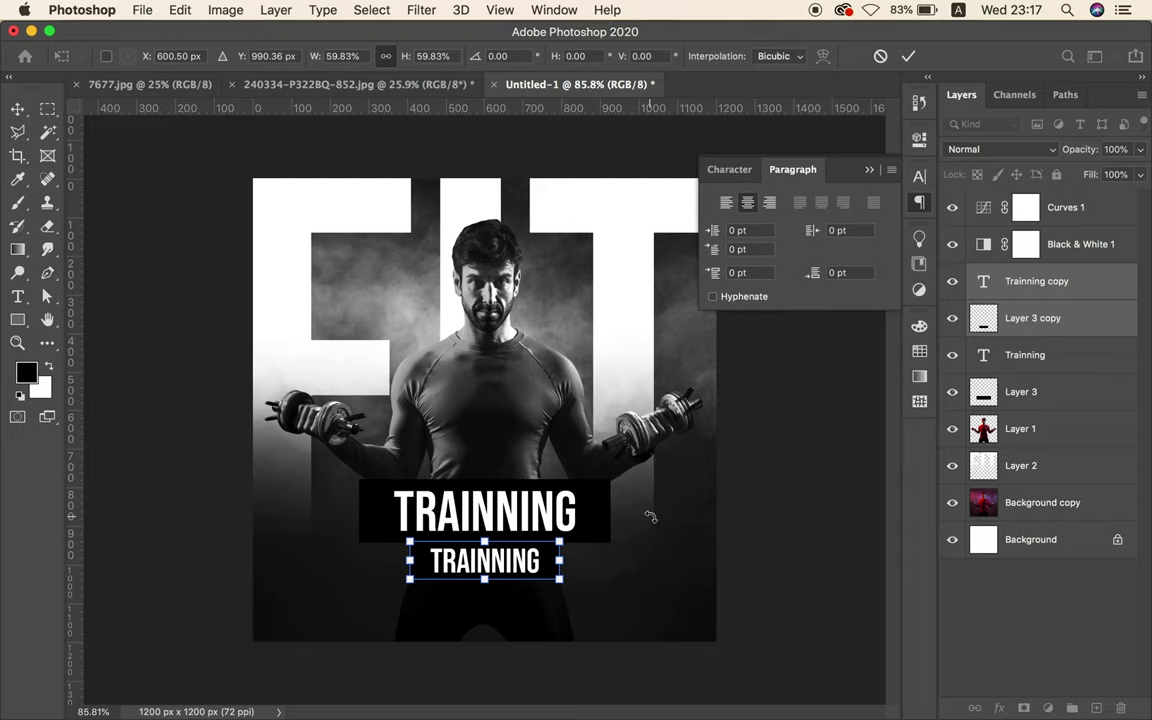
pyautogui.click(908, 56)
# - Stretch the original top black bar (Layer 3) taller downward with Free Transform
pyautogui.click(720, 370)
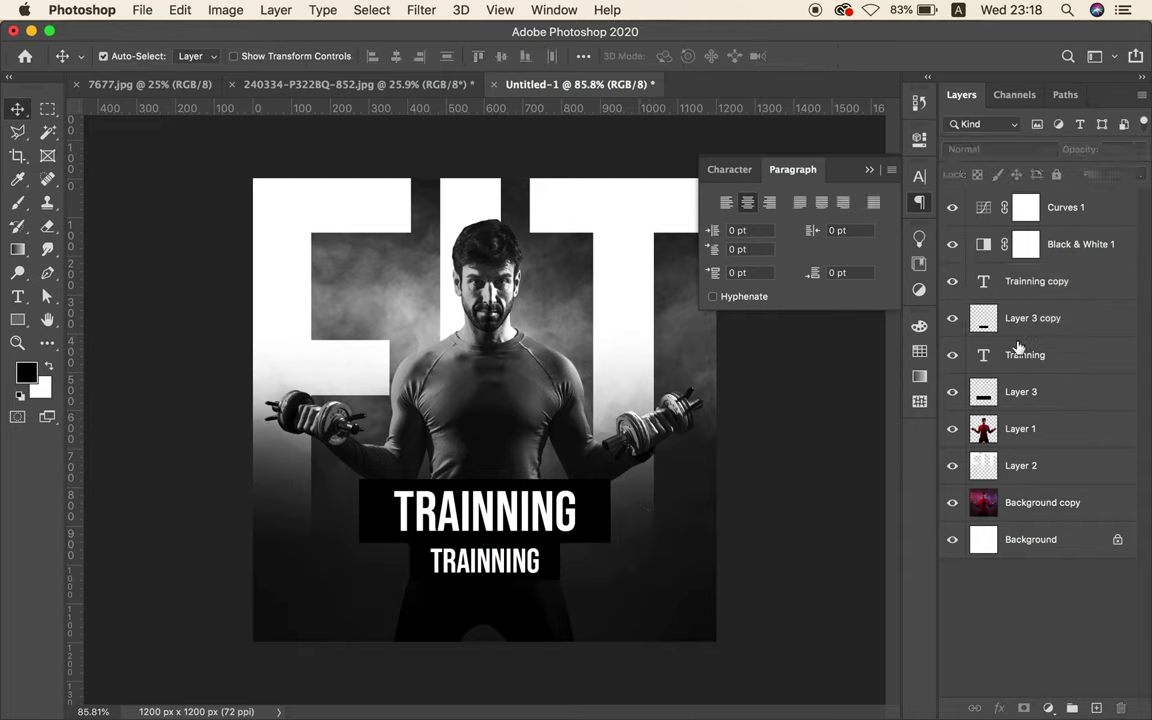
pyautogui.click(1017, 404)
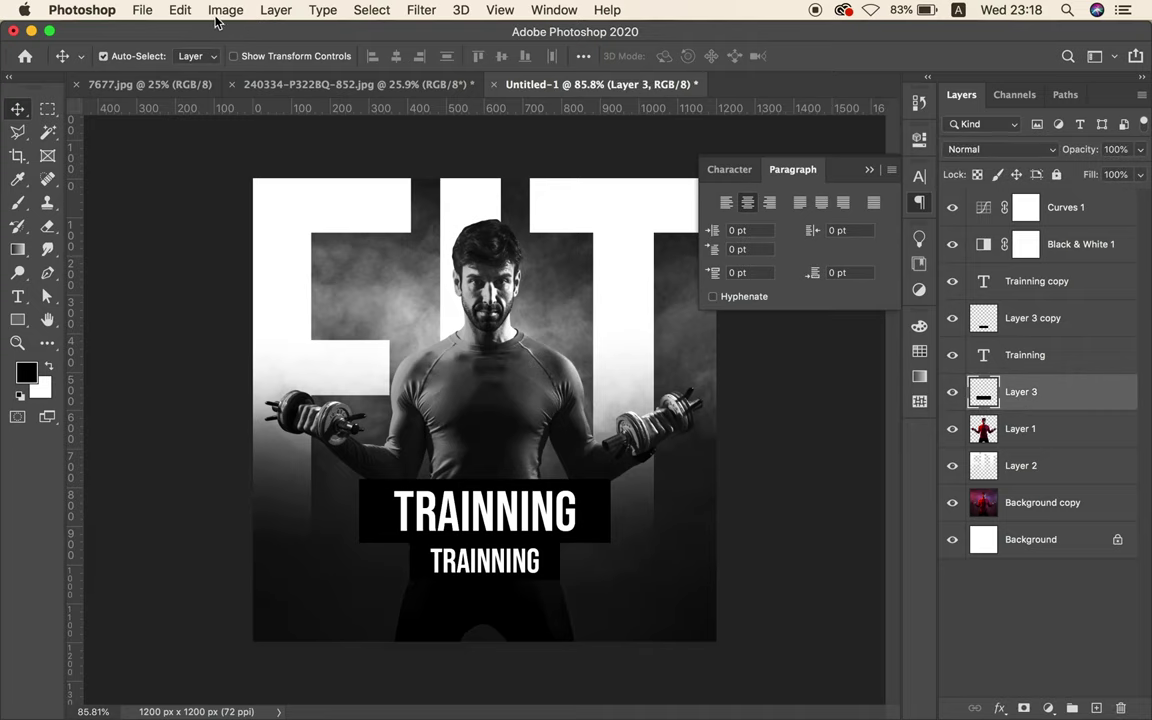
pyautogui.click(180, 10)
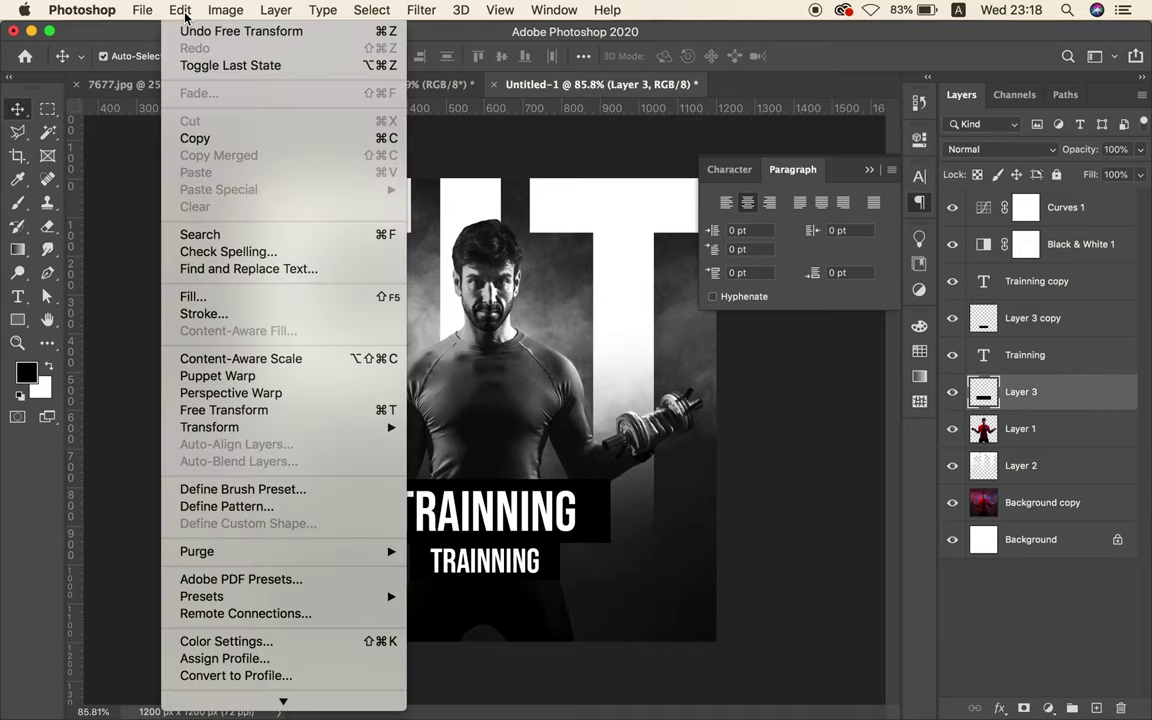
pyautogui.click(224, 410)
pyautogui.moveTo(484, 541); pyautogui.dragTo(484, 558)
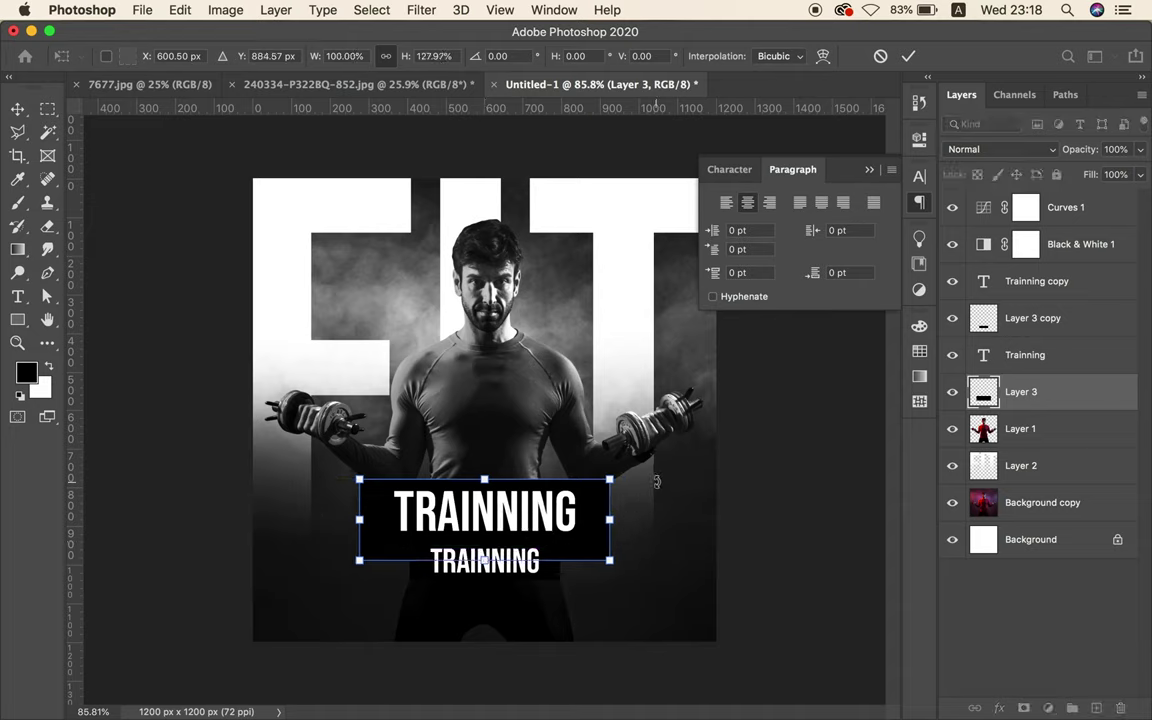
pyautogui.click(907, 56)
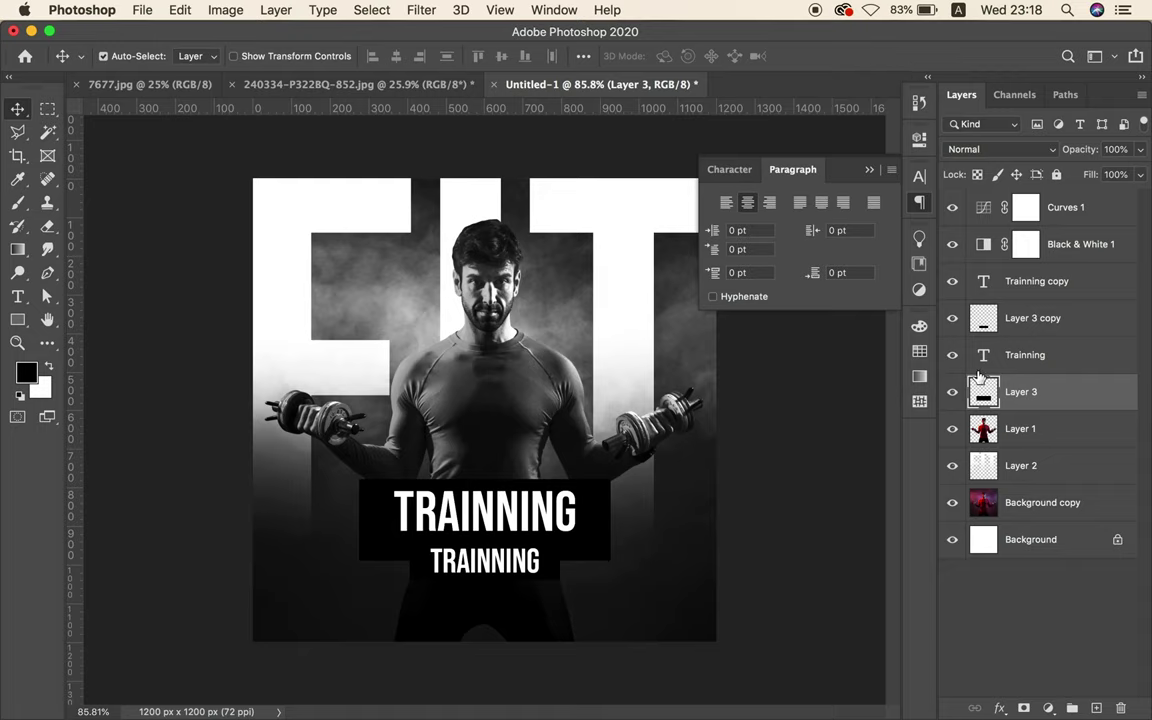
# - Give the lower banner's bar layer (Layer 3 copy) a red Color Overlay effect
pyautogui.click(1020, 328)
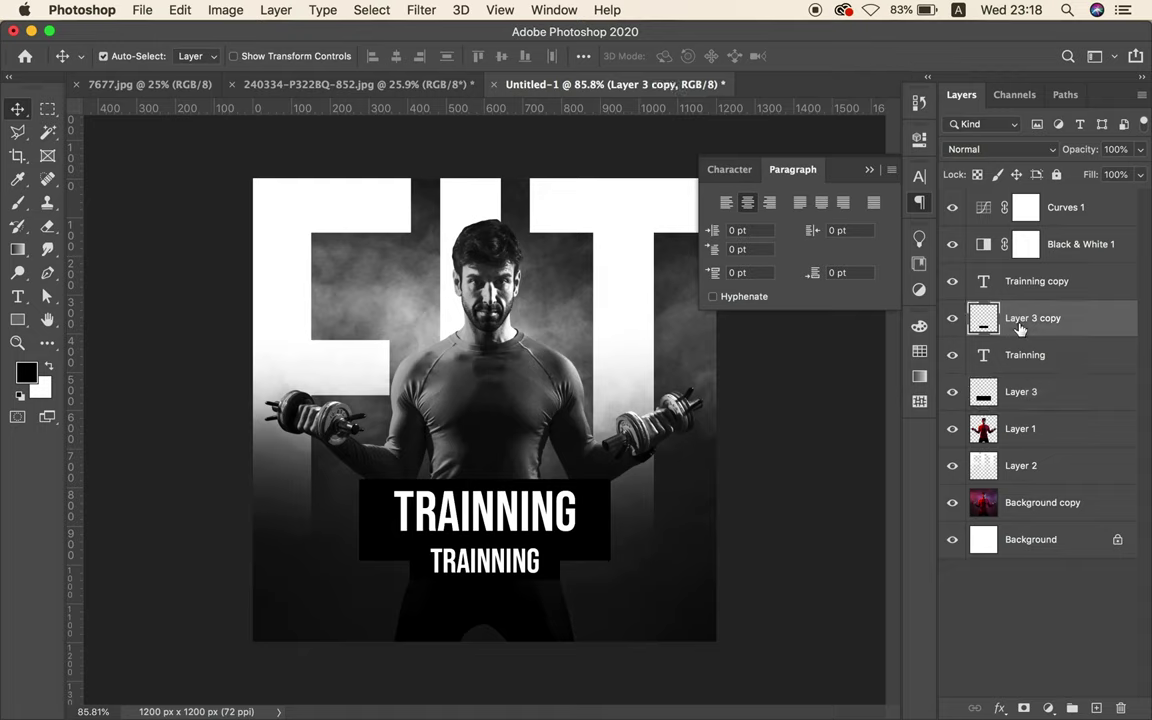
pyautogui.click(999, 708)
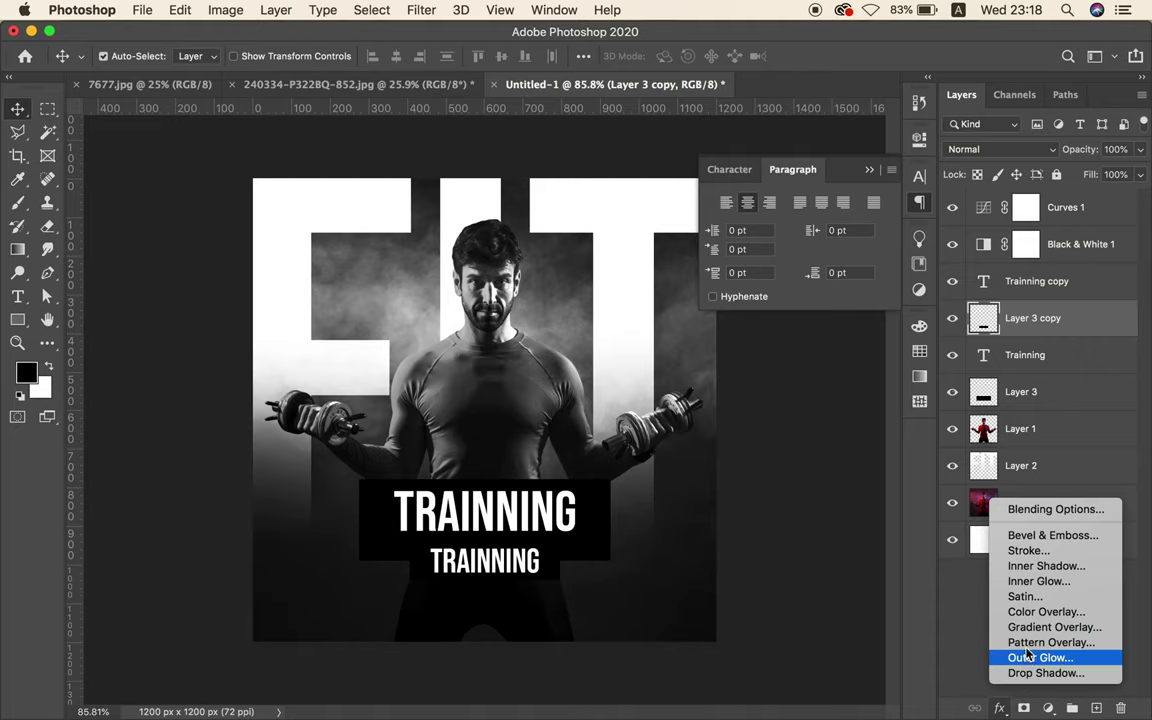
pyautogui.click(1031, 616)
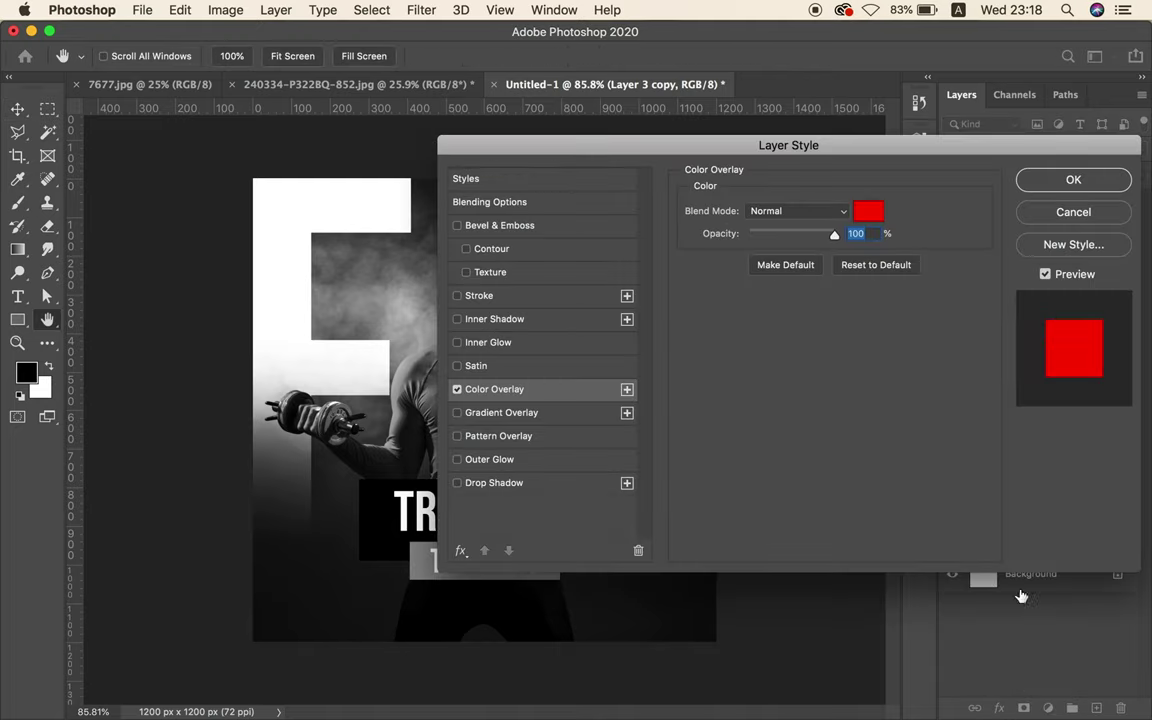
pyautogui.click(870, 213)
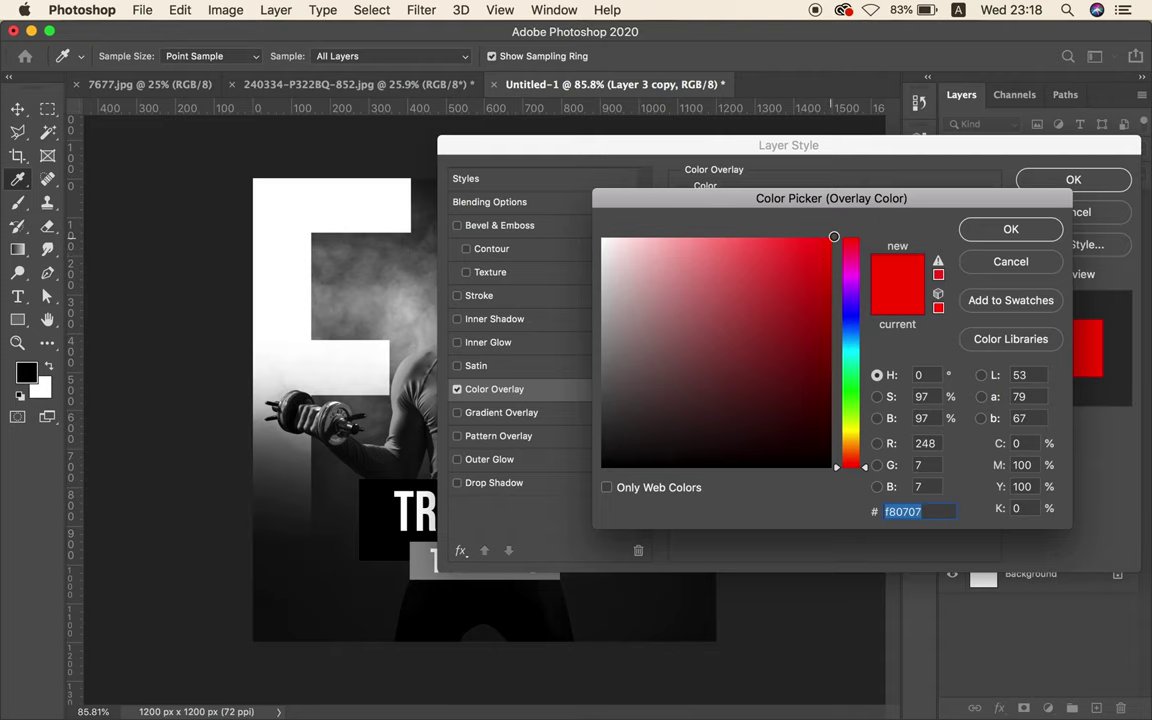
pyautogui.click(1005, 230)
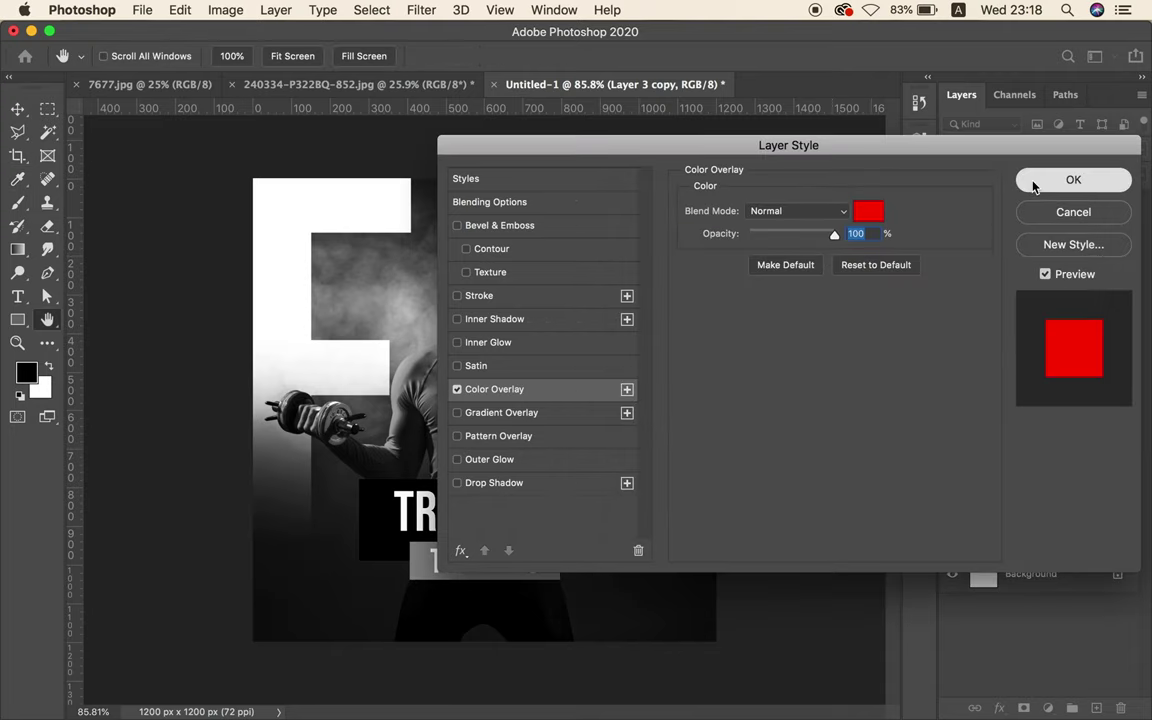
pyautogui.click(1070, 180)
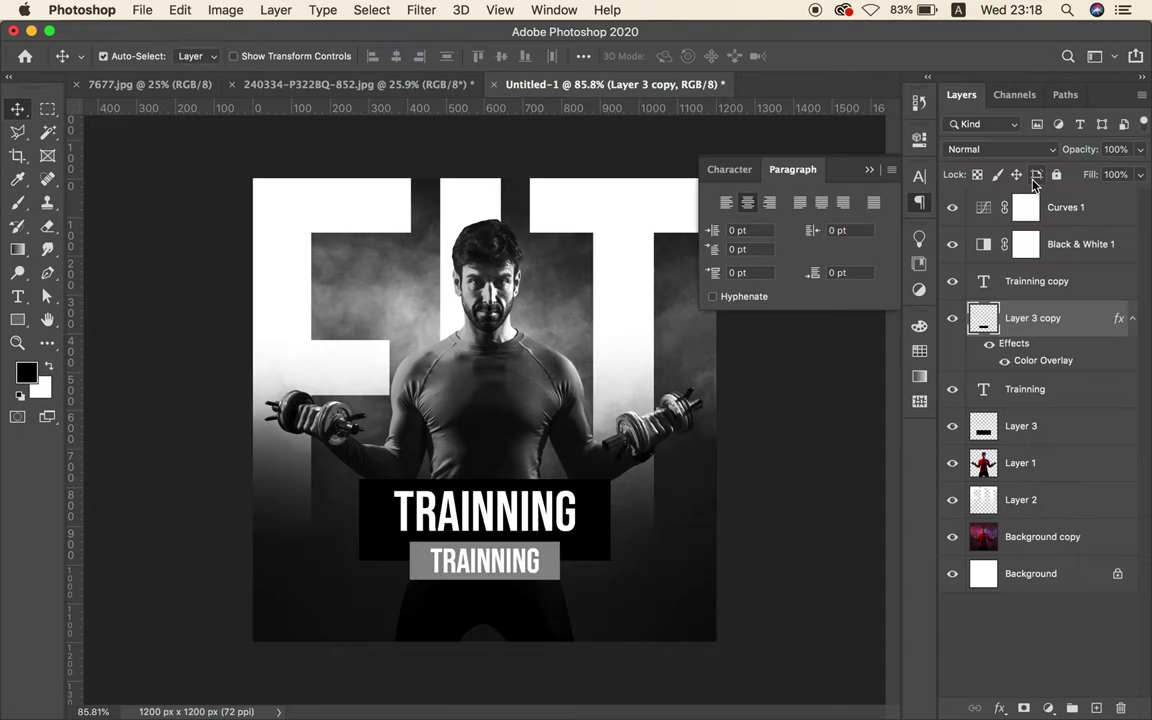
pyautogui.click(1036, 282)
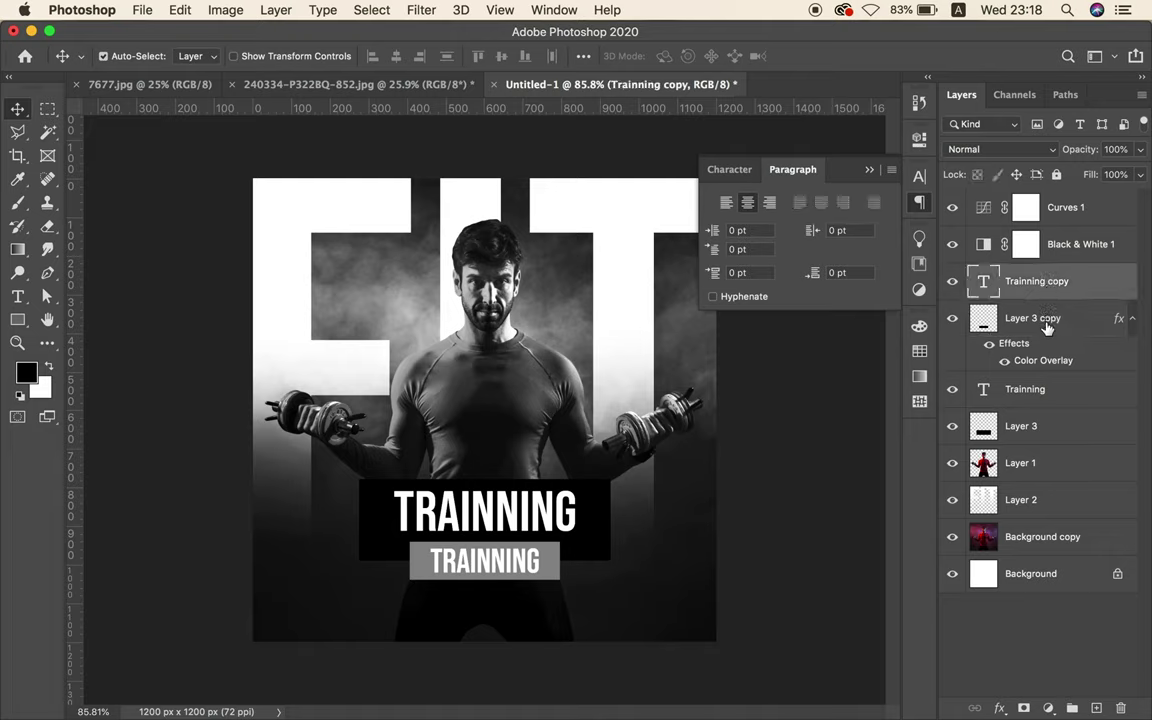
# - Stack the TRAINNING text and black bar layers above the black-and-white adjustment
pyautogui.keyDown('super'); pyautogui.click(1041, 426); pyautogui.keyUp('super')
pyautogui.keyDown('super'); pyautogui.click(1042, 389); pyautogui.keyUp('super')
pyautogui.moveTo(1043, 320); pyautogui.dragTo(1040, 202)
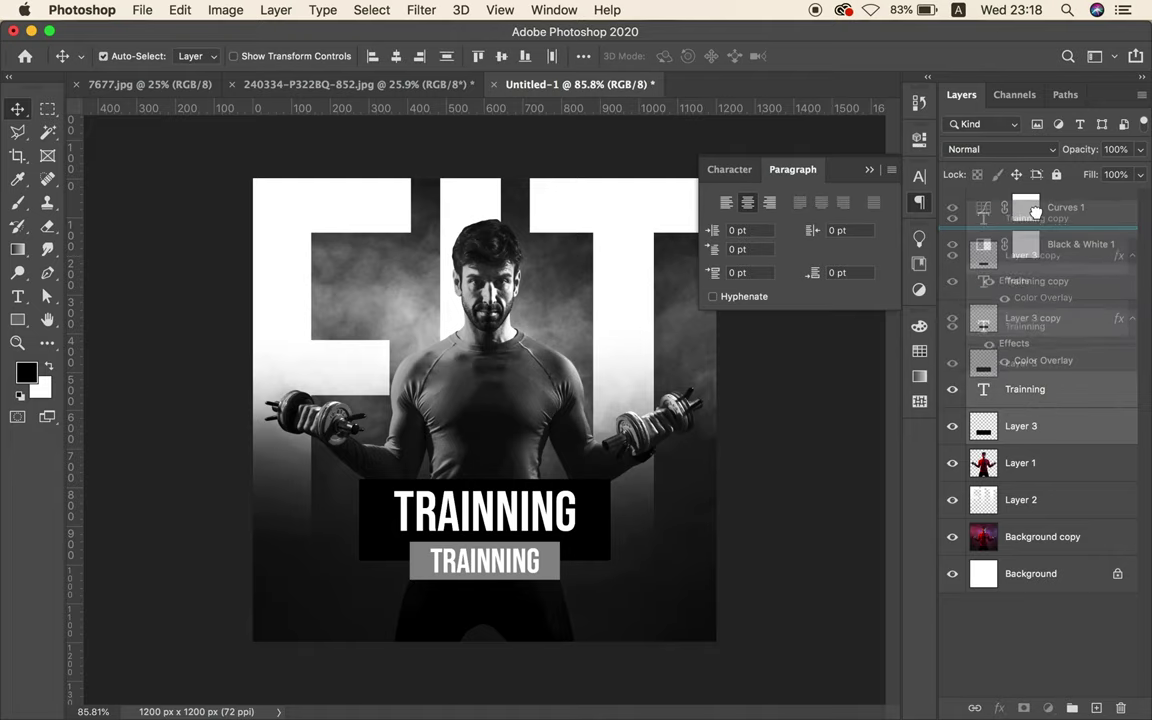
pyautogui.click(826, 470)
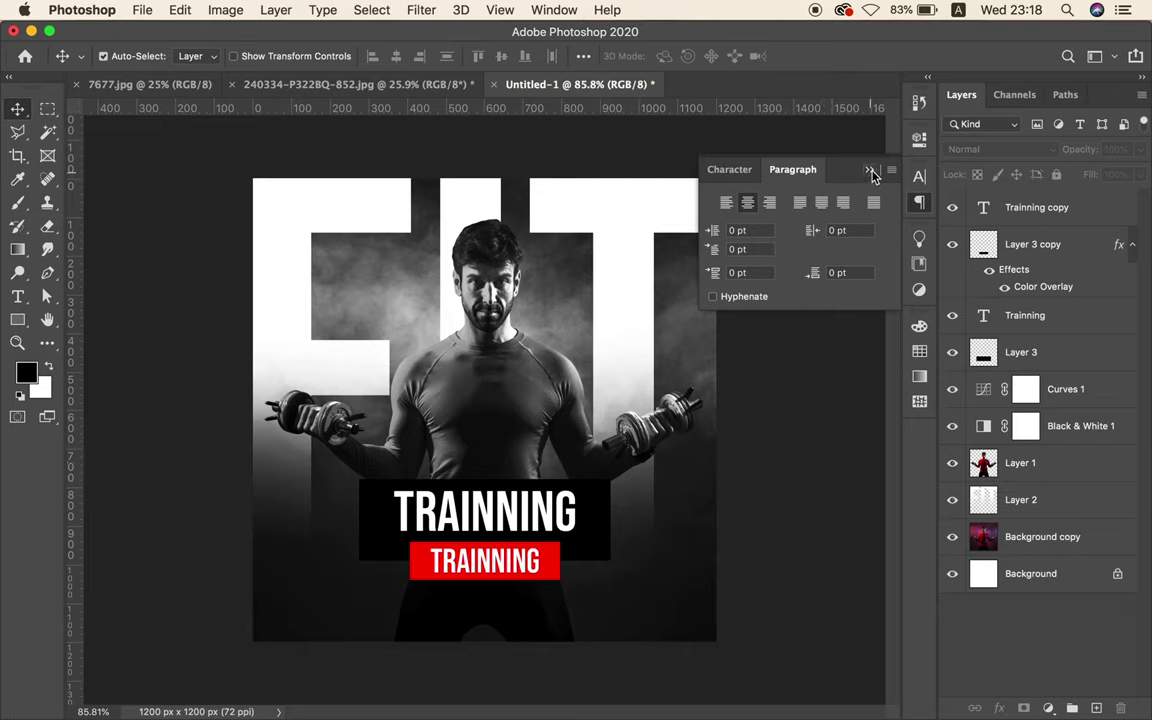
# - Replace the red label's TRAINNING text with 'Join NOW!' using the Type tool
pyautogui.click(869, 169)
pyautogui.click(17, 296)
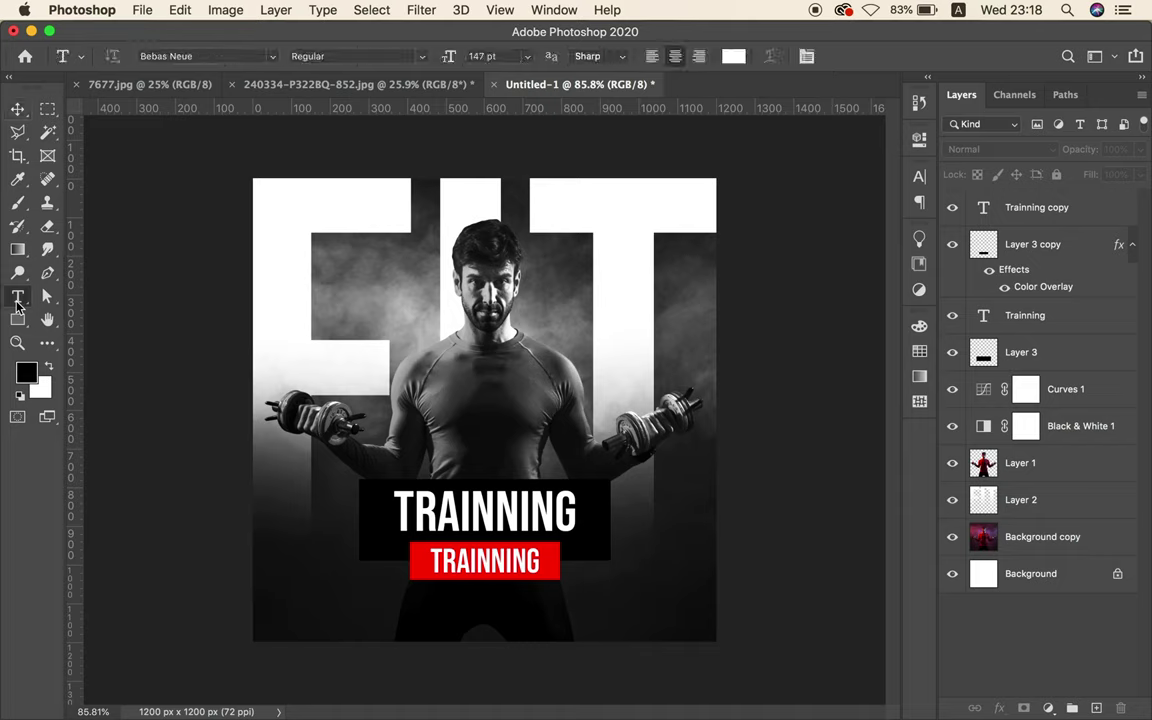
pyautogui.click(497, 565)
pyautogui.doubleClick(499, 567)
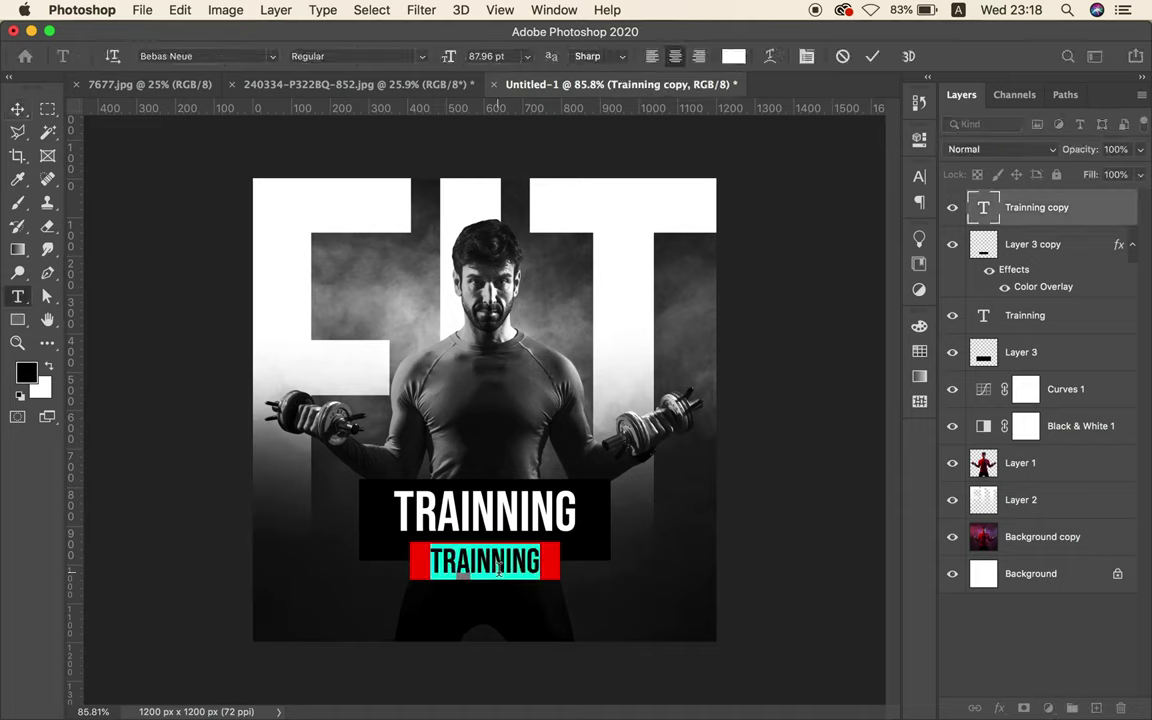
pyautogui.write('Joi')
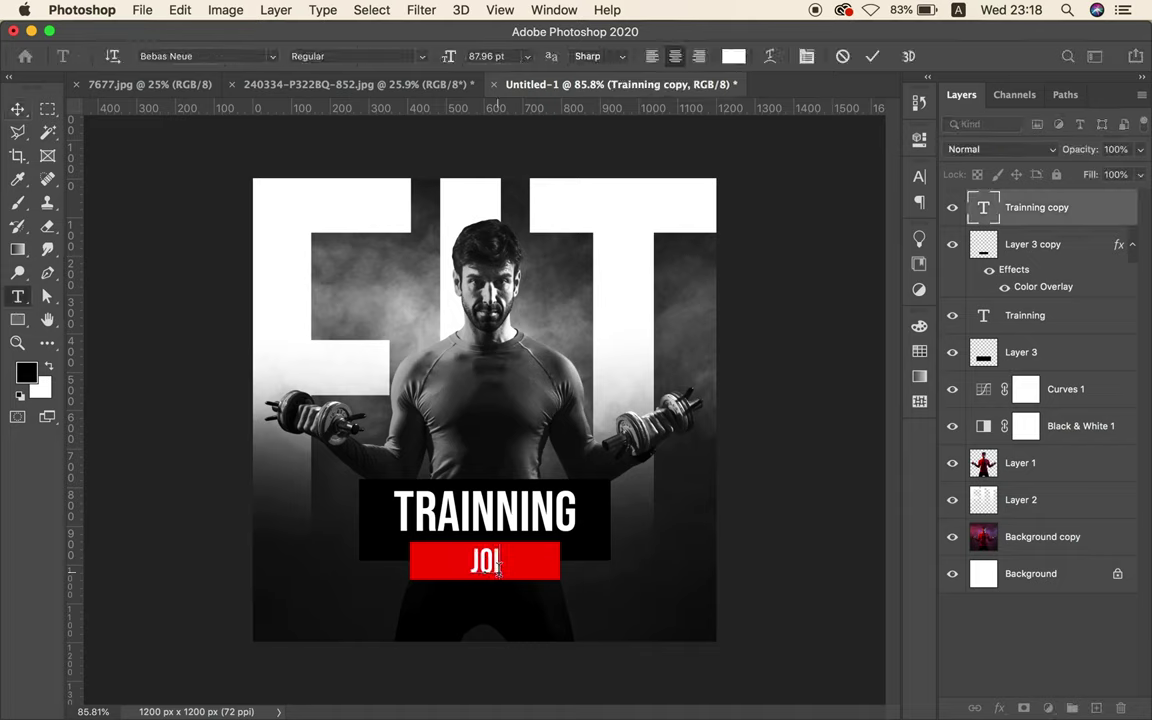
pyautogui.write('n N')
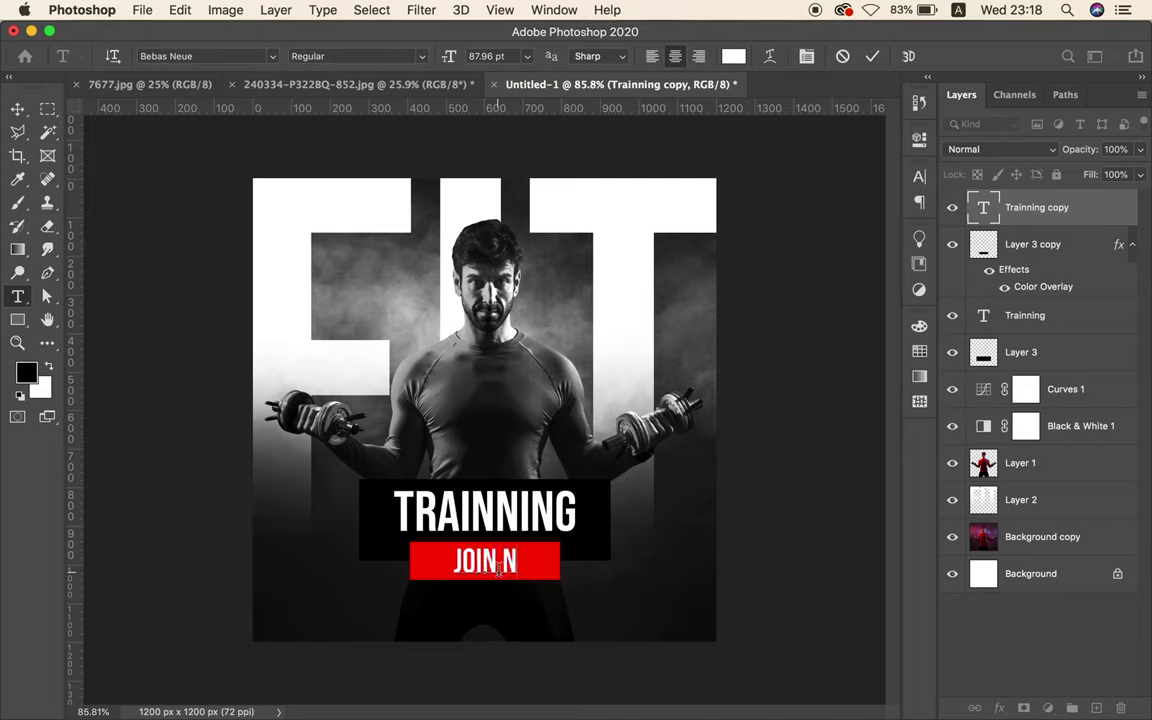
pyautogui.write('OW!')
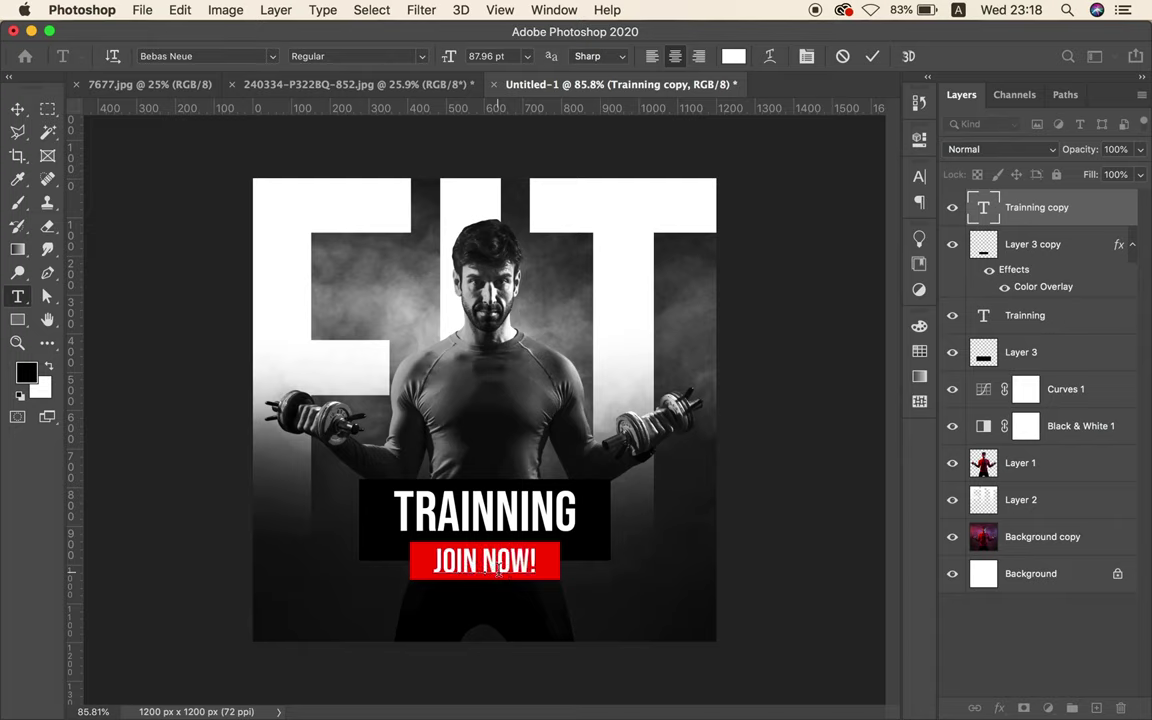
pyautogui.click(17, 108)
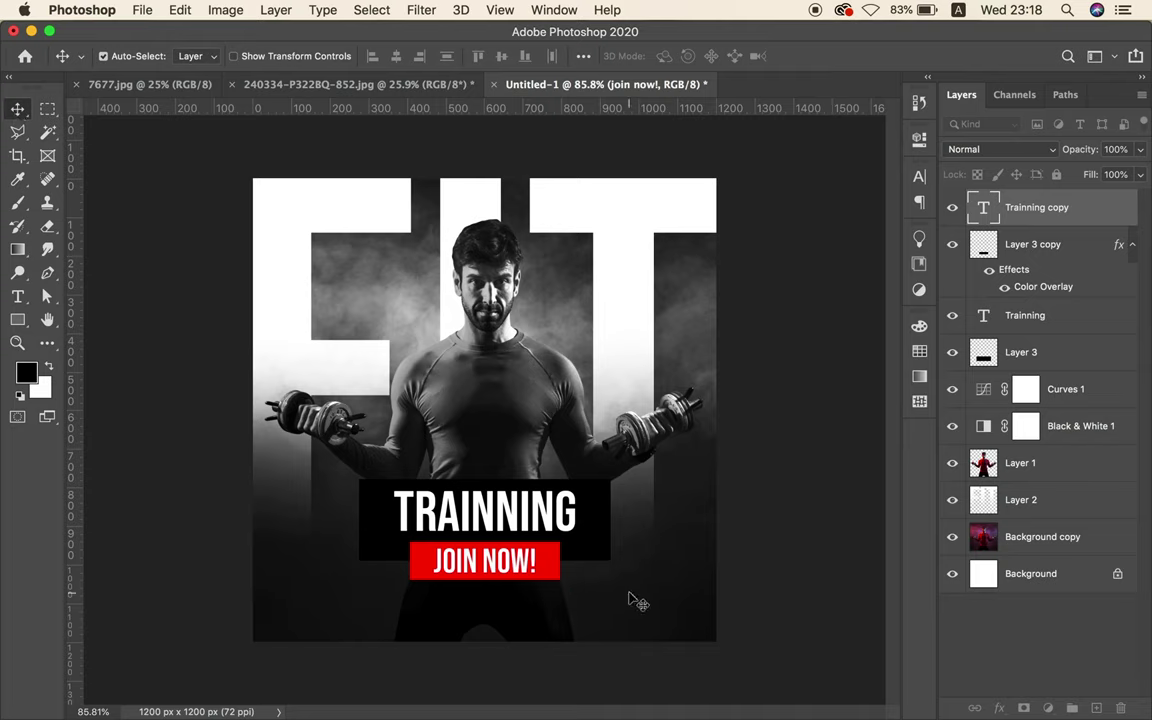
# - Drag the join now!, Trainning and Layer 3 block about 50 px lower
pyautogui.keyDown('shift'); pyautogui.click(1041, 358); pyautogui.keyUp('shift')
pyautogui.moveTo(547, 571); pyautogui.dragTo(547, 590)
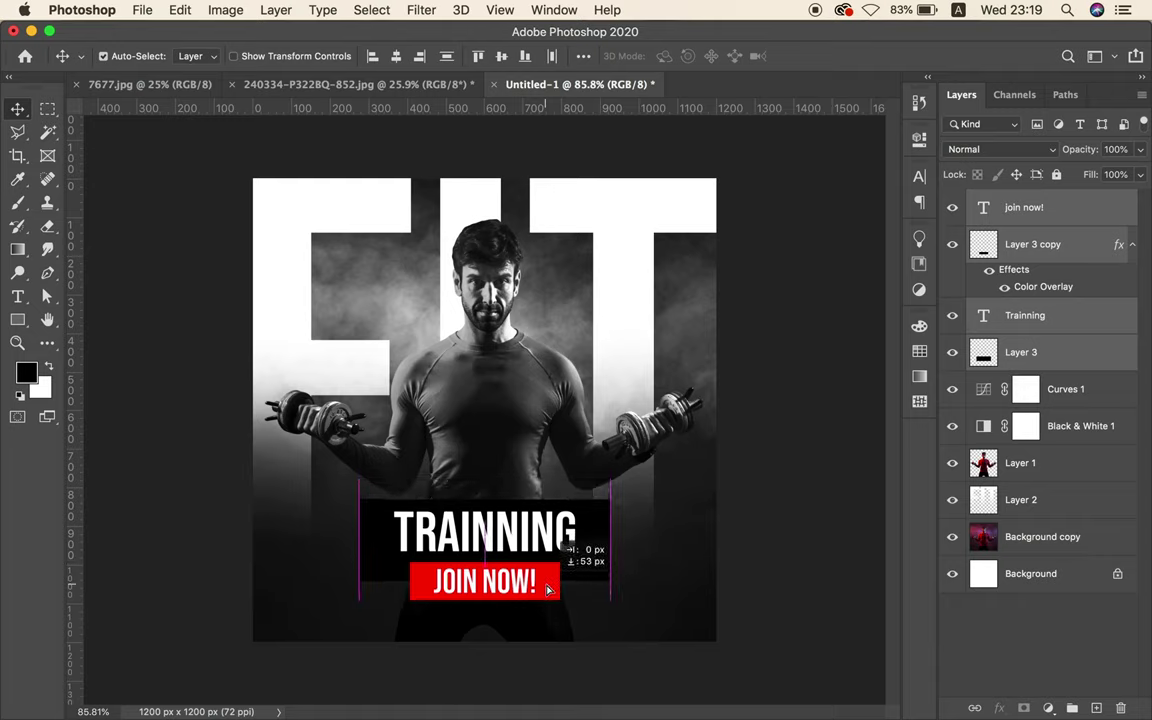
pyautogui.click(784, 489)
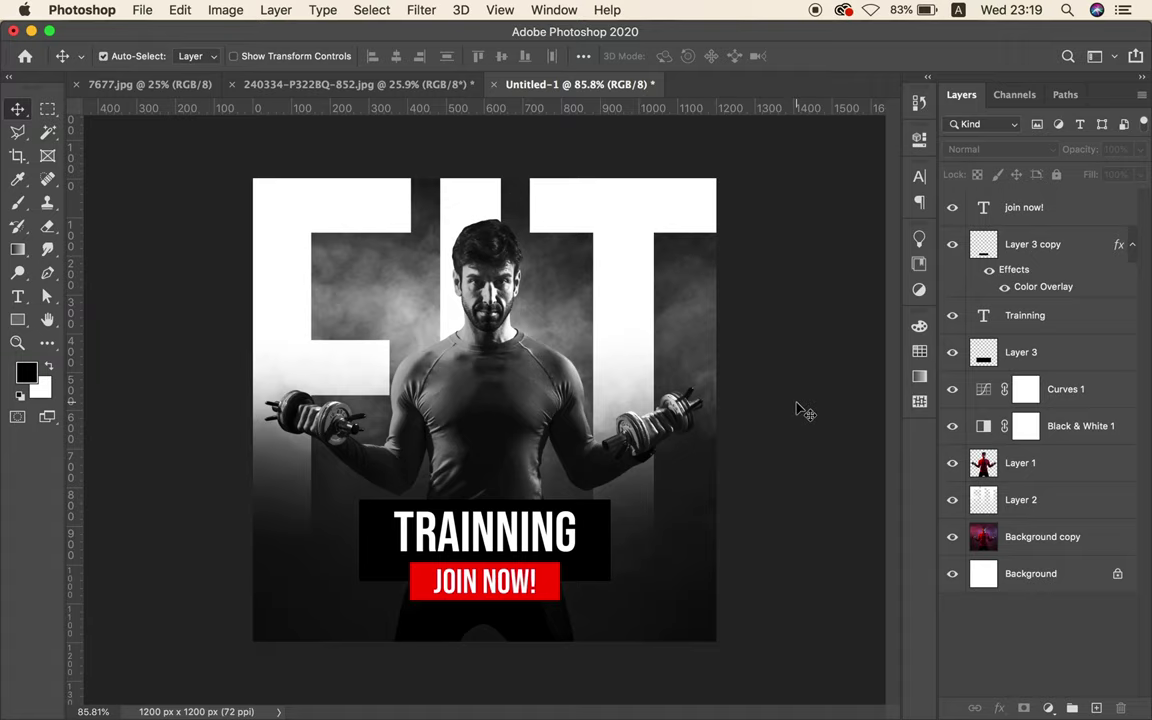
pyautogui.scroll(-1, 470, 419)
pyautogui.scroll(-1, 470, 419)
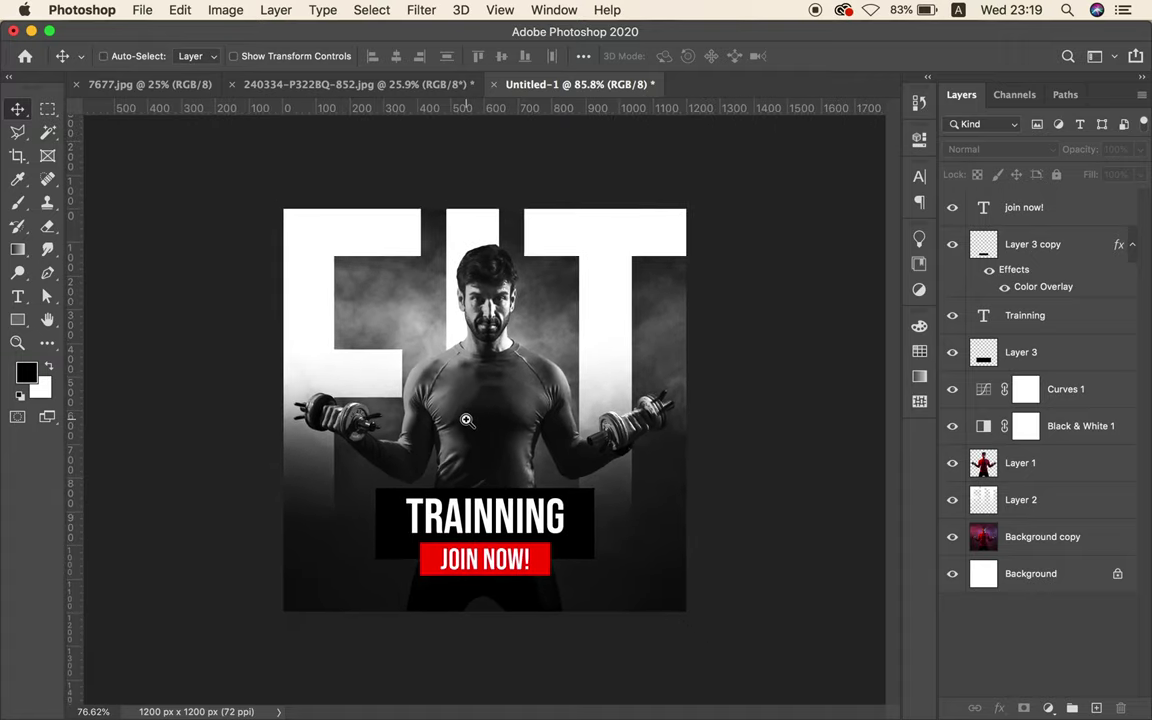
pyautogui.scroll(-1, 600, 400)
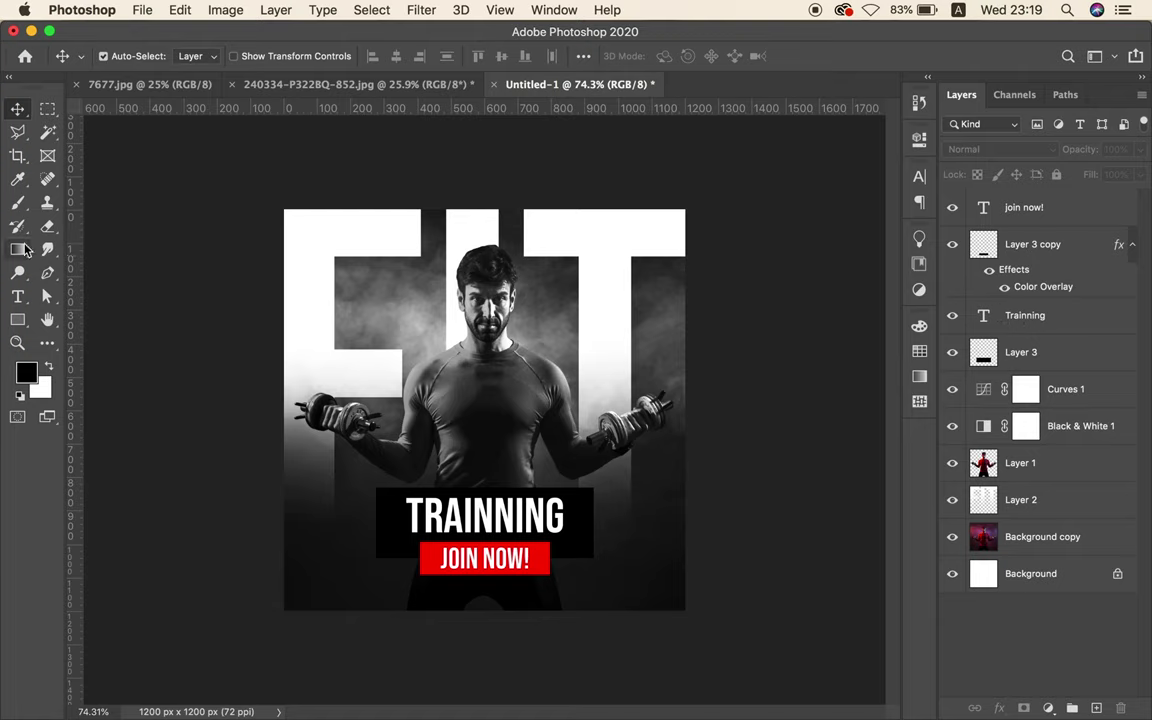
# - Draw a three-anchor curved Pen path from the T's top right down past the lower left
pyautogui.click(45, 277)
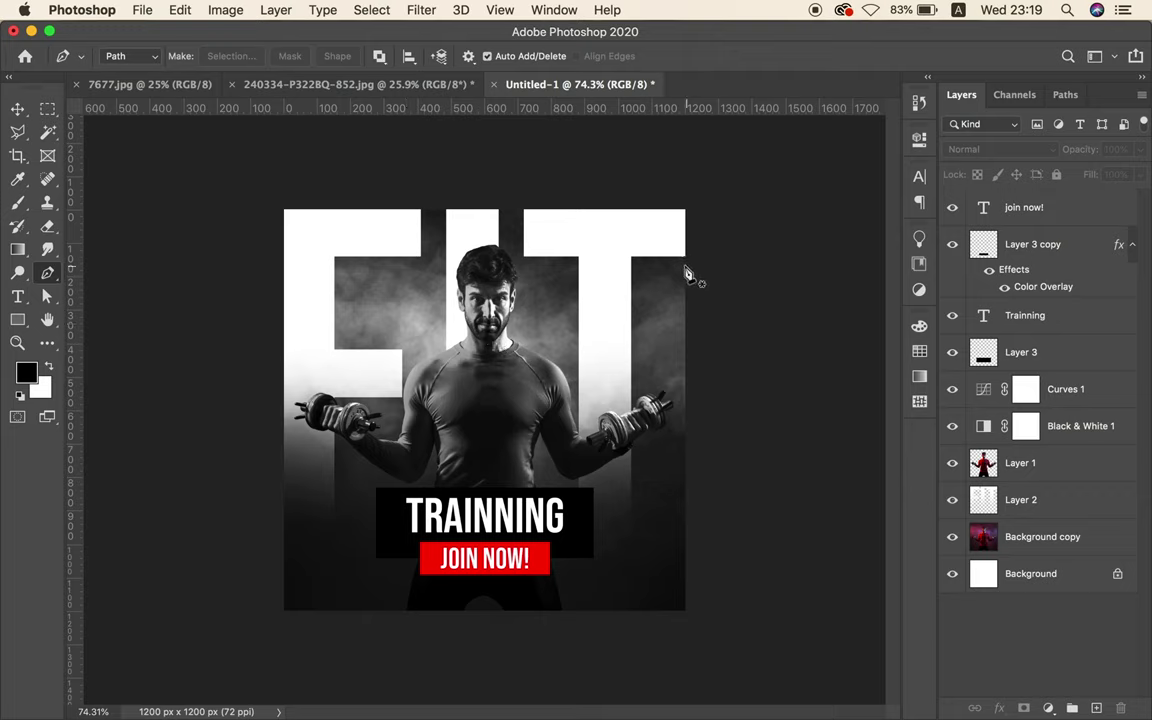
pyautogui.moveTo(703, 233); pyautogui.dragTo(646, 263)
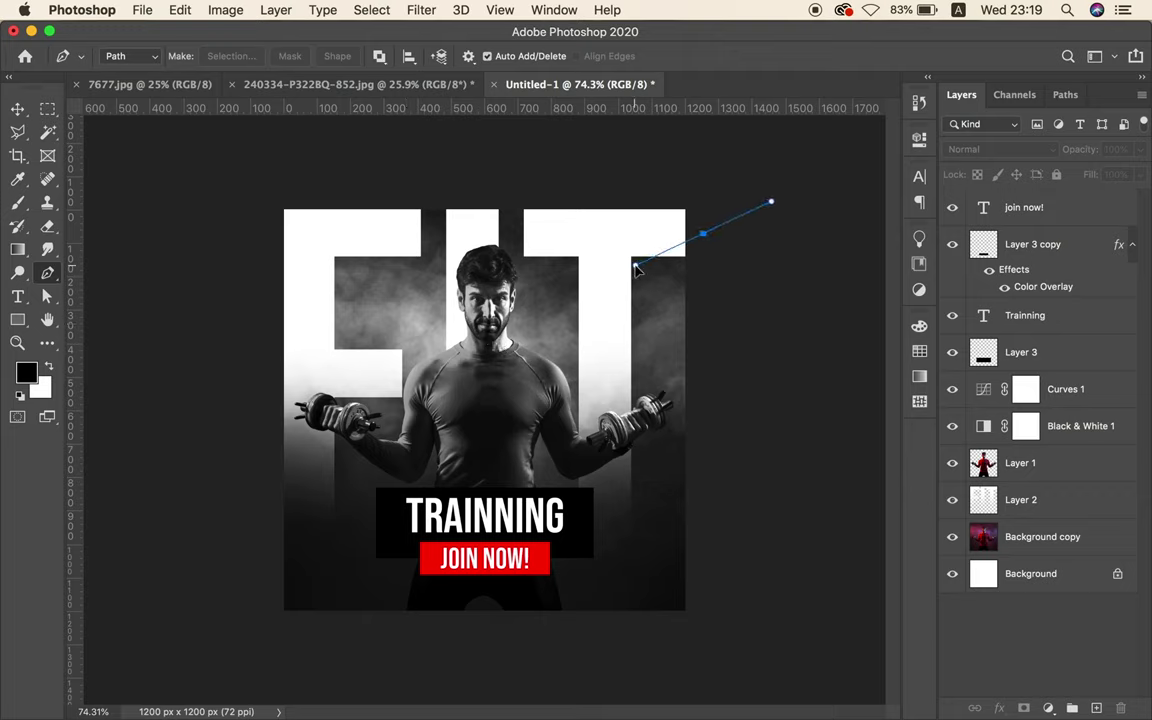
pyautogui.moveTo(429, 433)
pyautogui.mouseDown()
pyautogui.moveTo(632, 428)
pyautogui.moveTo(652, 384)
pyautogui.moveTo(645, 368)
pyautogui.mouseUp()
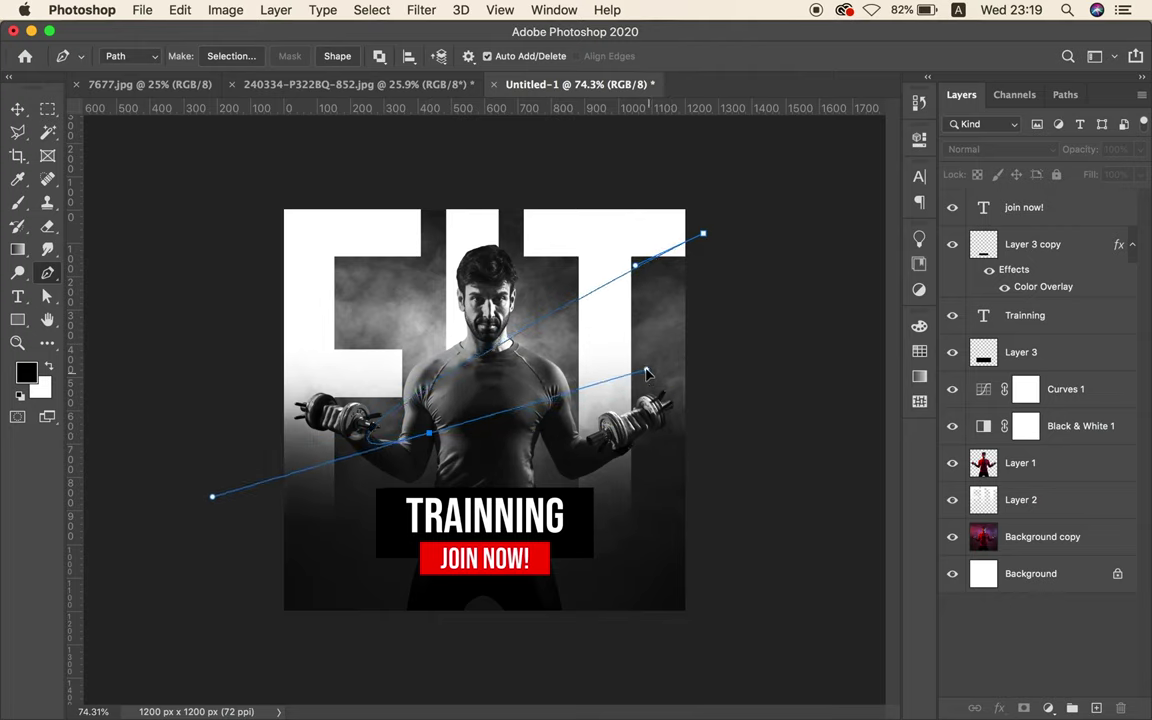
pyautogui.moveTo(312, 640); pyautogui.dragTo(171, 695)
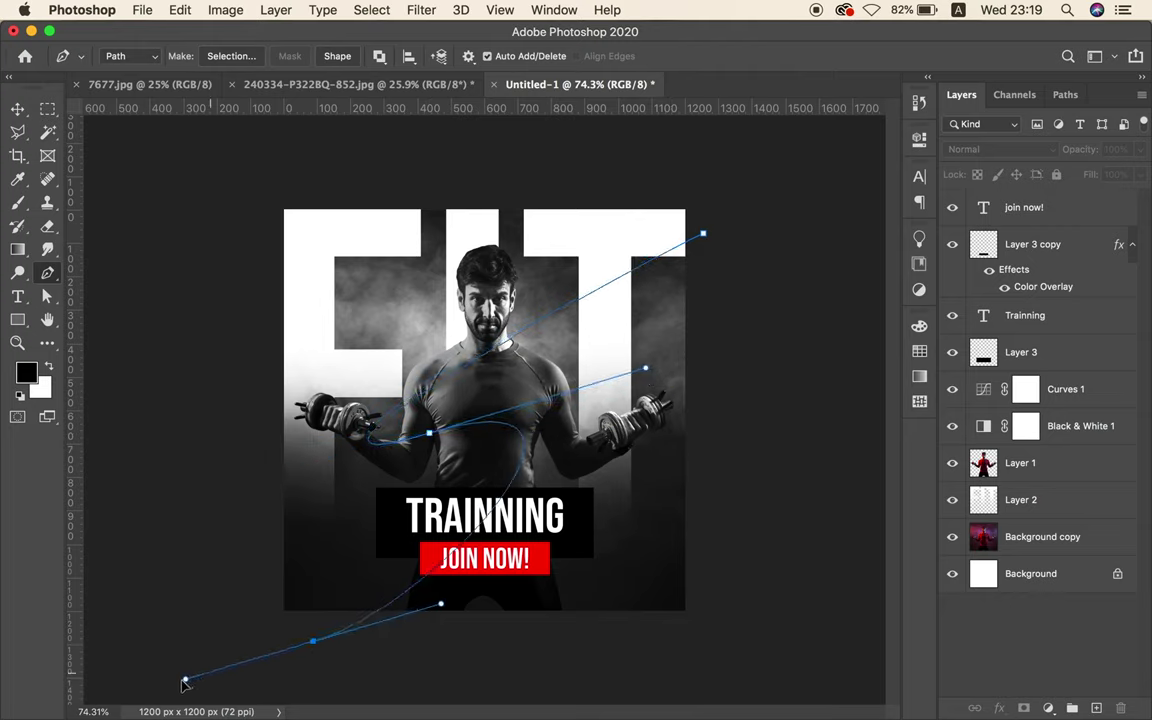
# - Refine the swirl path's anchors and handles so it loops around the man
pyautogui.click(48, 298)
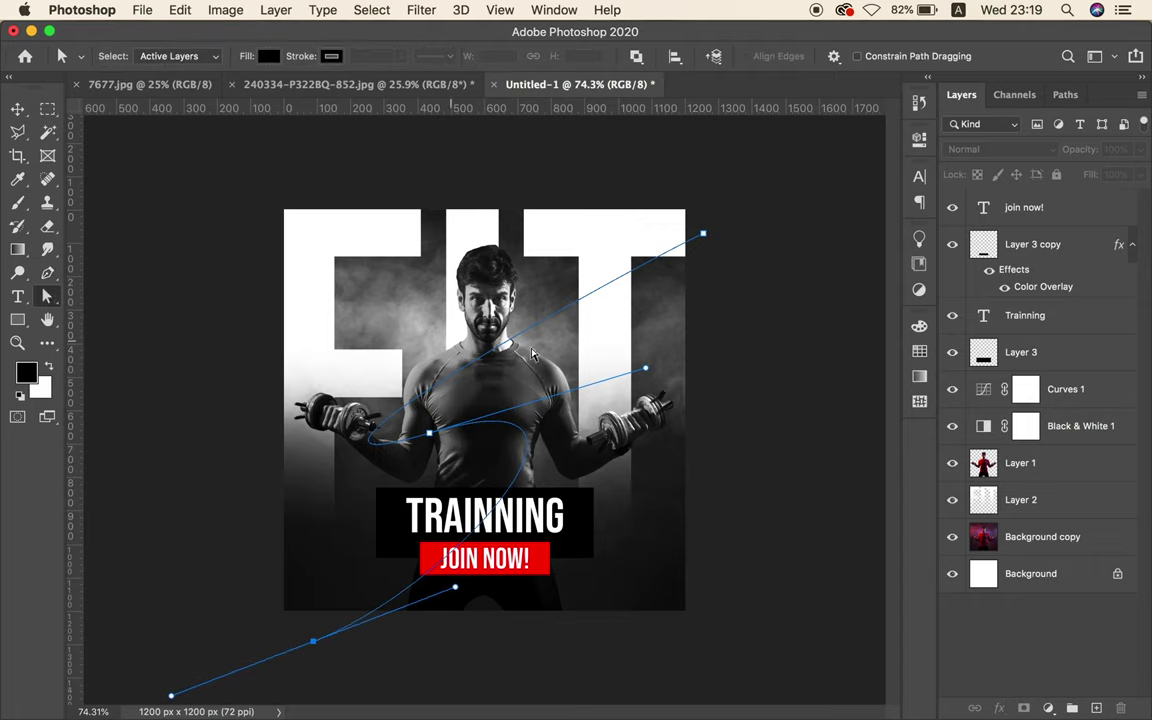
pyautogui.moveTo(645, 369); pyautogui.dragTo(689, 334)
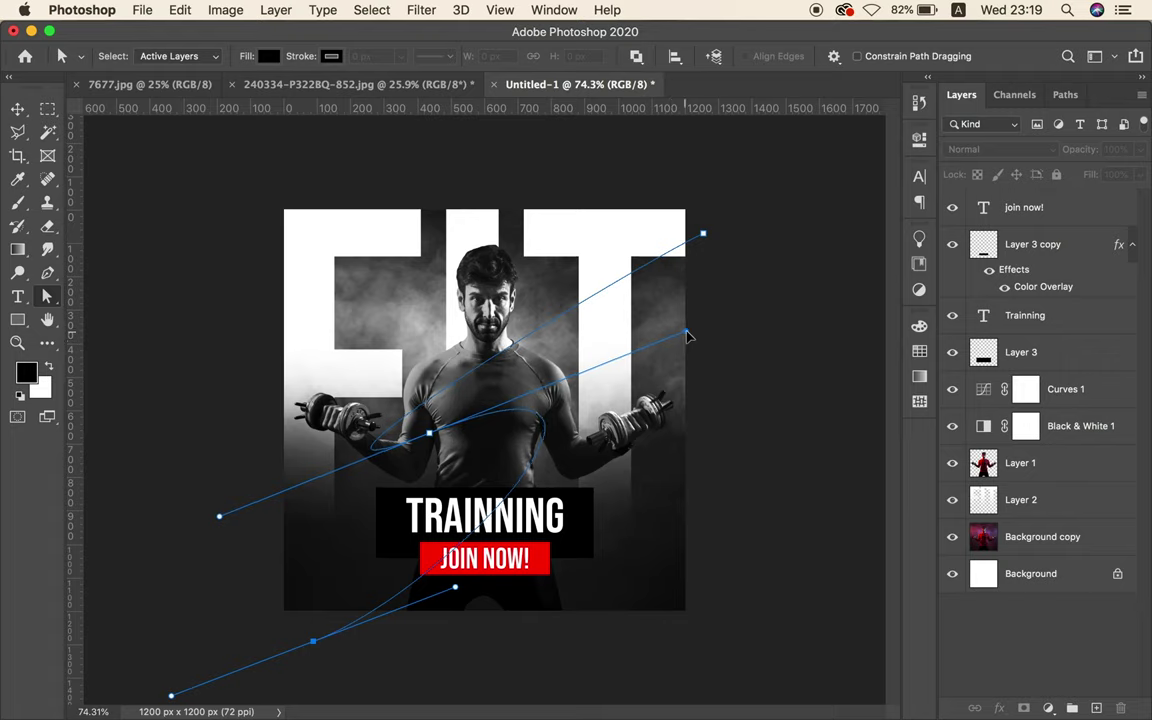
pyautogui.click(703, 233)
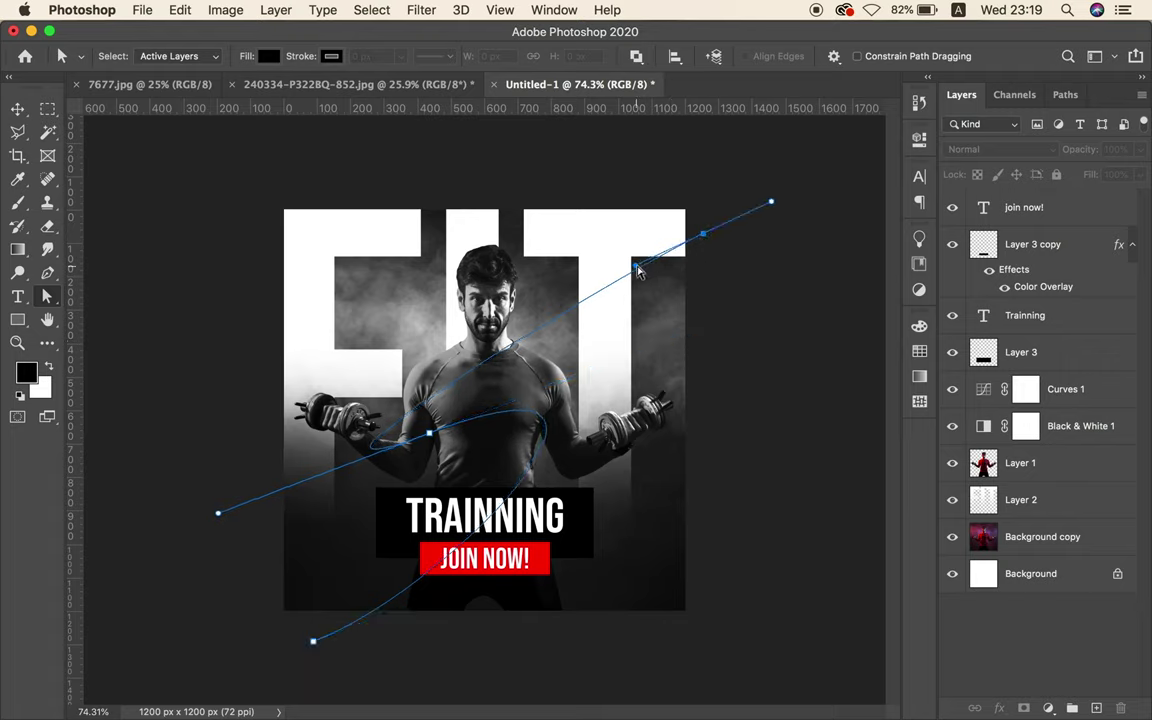
pyautogui.moveTo(650, 257); pyautogui.dragTo(425, 280)
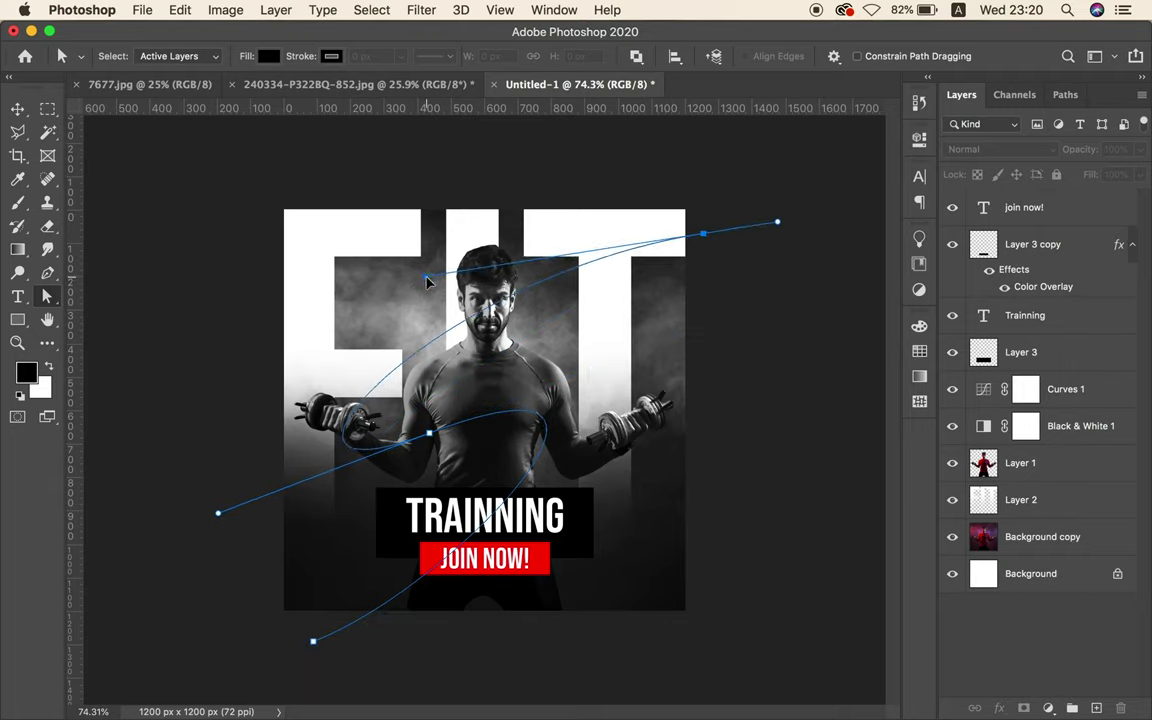
pyautogui.moveTo(430, 434); pyautogui.dragTo(477, 406)
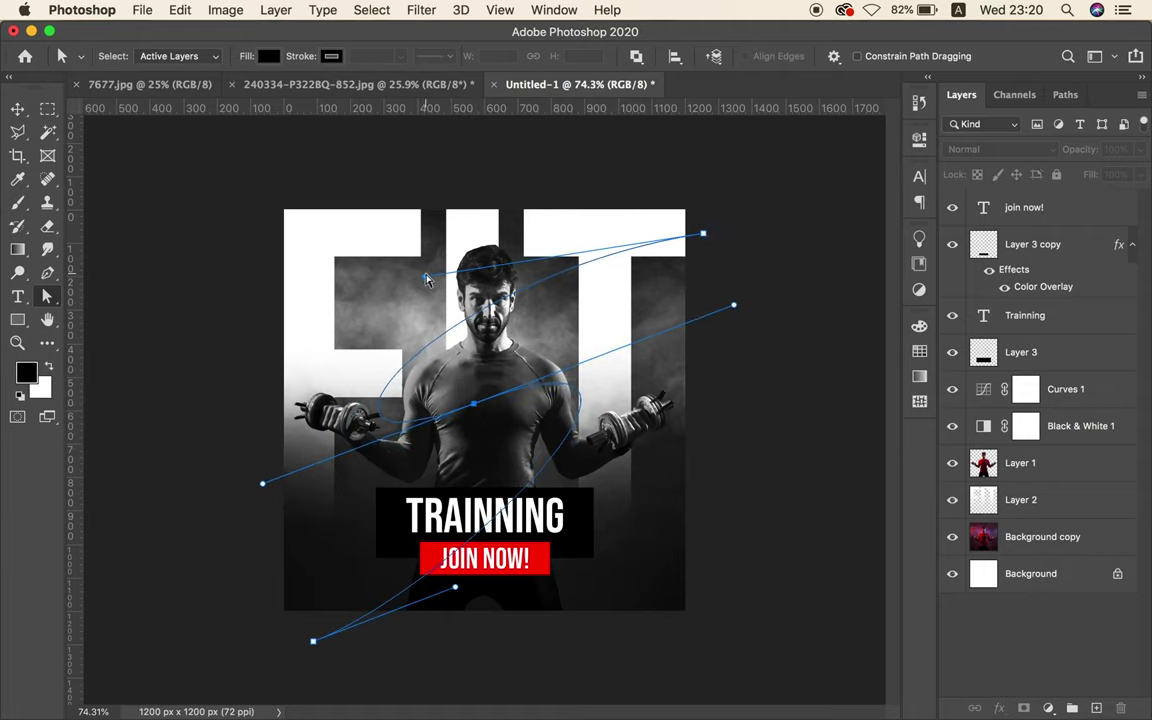
pyautogui.moveTo(424, 278); pyautogui.dragTo(361, 281)
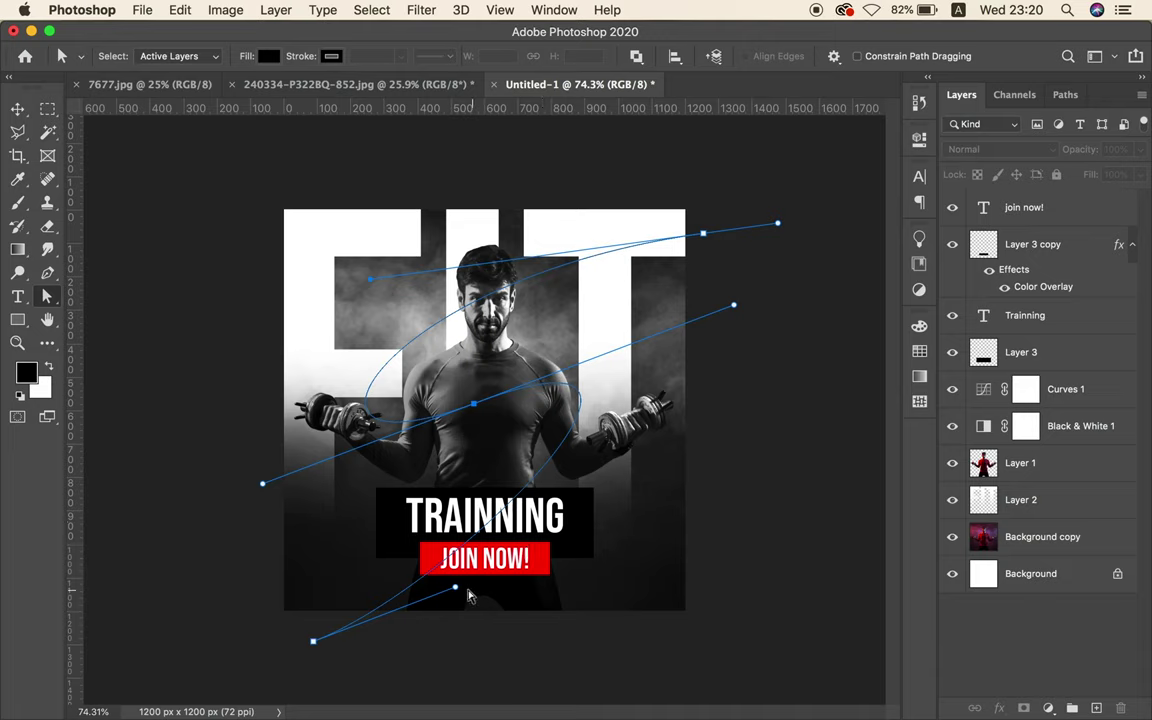
pyautogui.moveTo(455, 589); pyautogui.dragTo(543, 590)
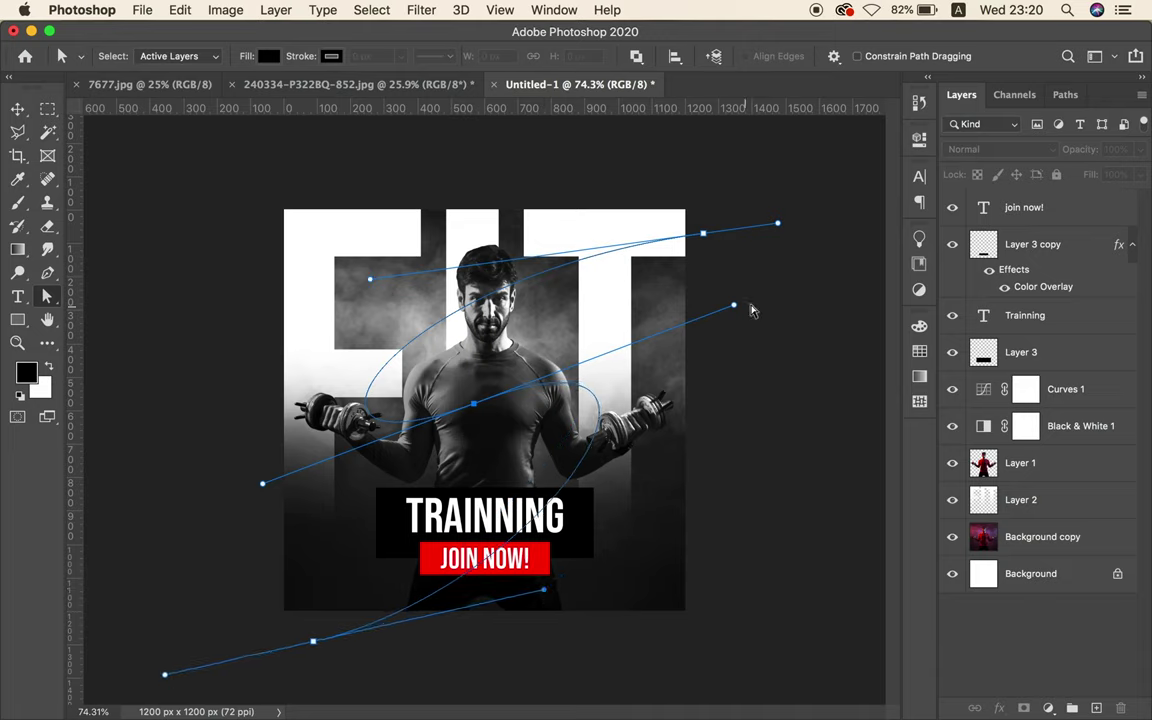
pyautogui.moveTo(733, 309)
pyautogui.mouseDown()
pyautogui.moveTo(787, 268)
pyautogui.moveTo(782, 298)
pyautogui.moveTo(751, 310)
pyautogui.mouseUp()
pyautogui.moveTo(755, 306); pyautogui.dragTo(760, 290)
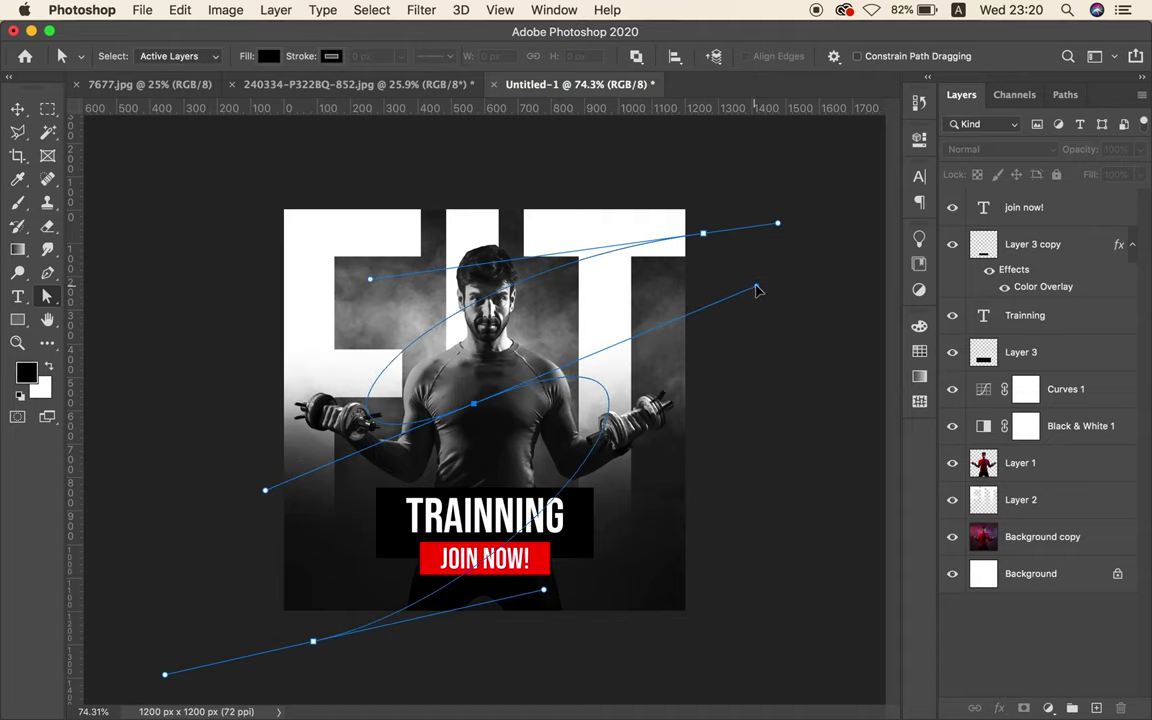
pyautogui.moveTo(473, 404); pyautogui.dragTo(493, 398)
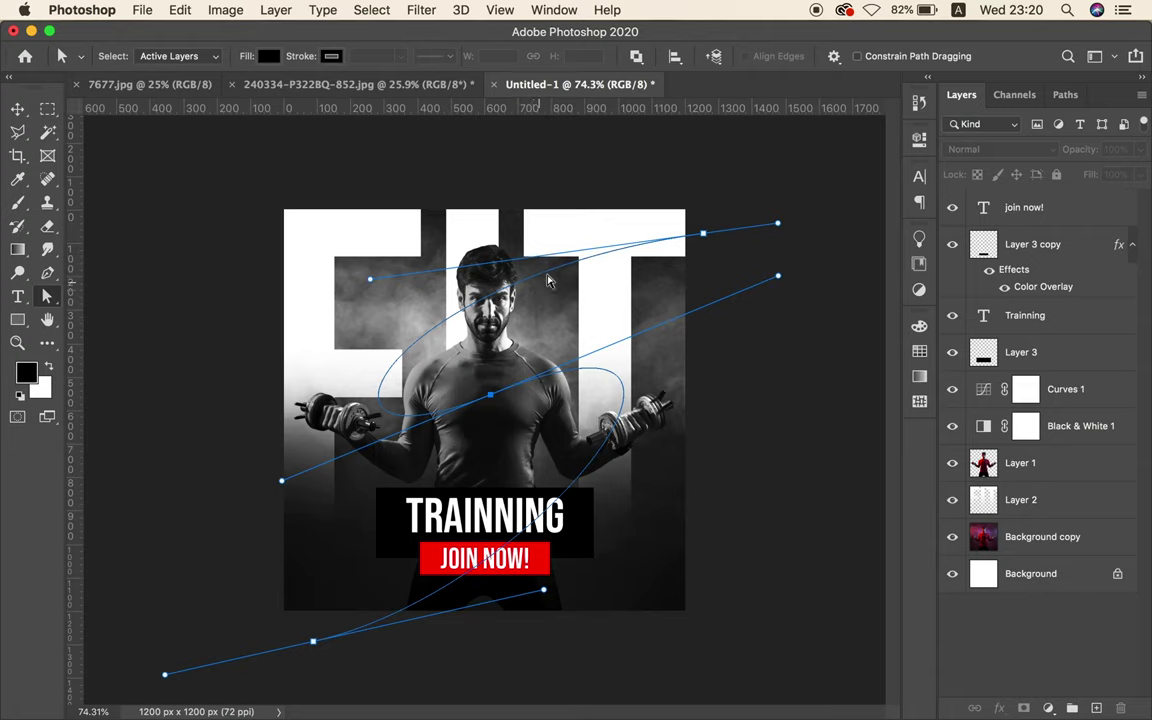
pyautogui.moveTo(703, 234); pyautogui.dragTo(712, 225)
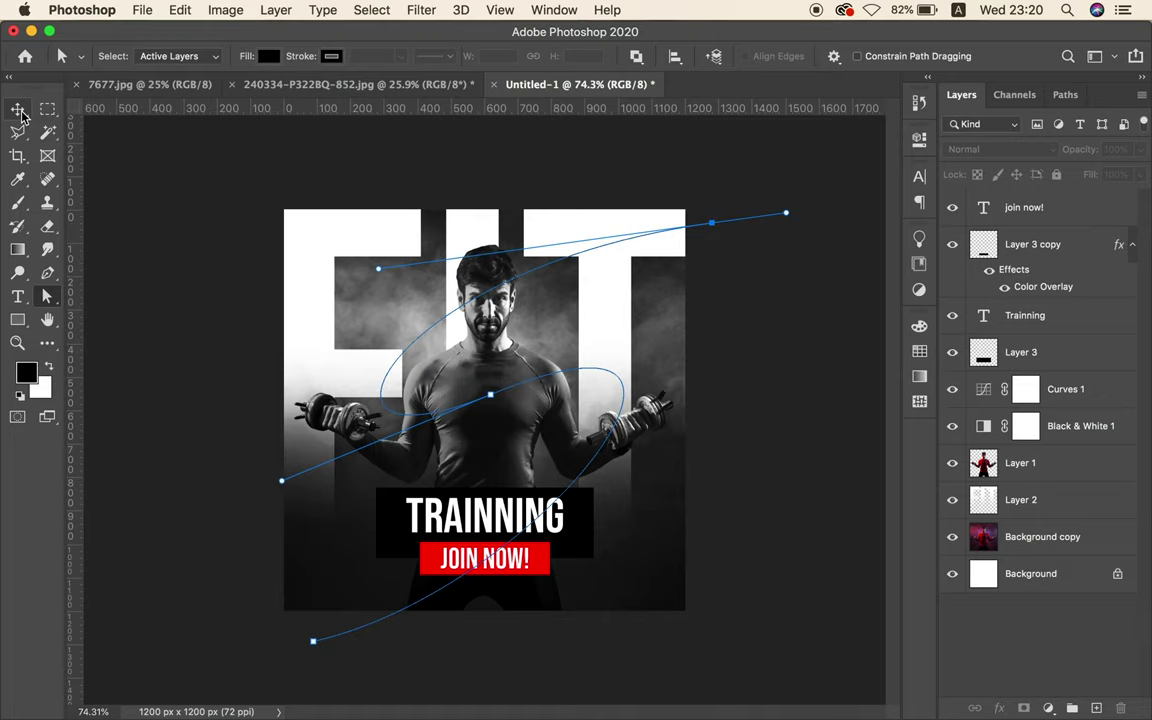
pyautogui.click(19, 110)
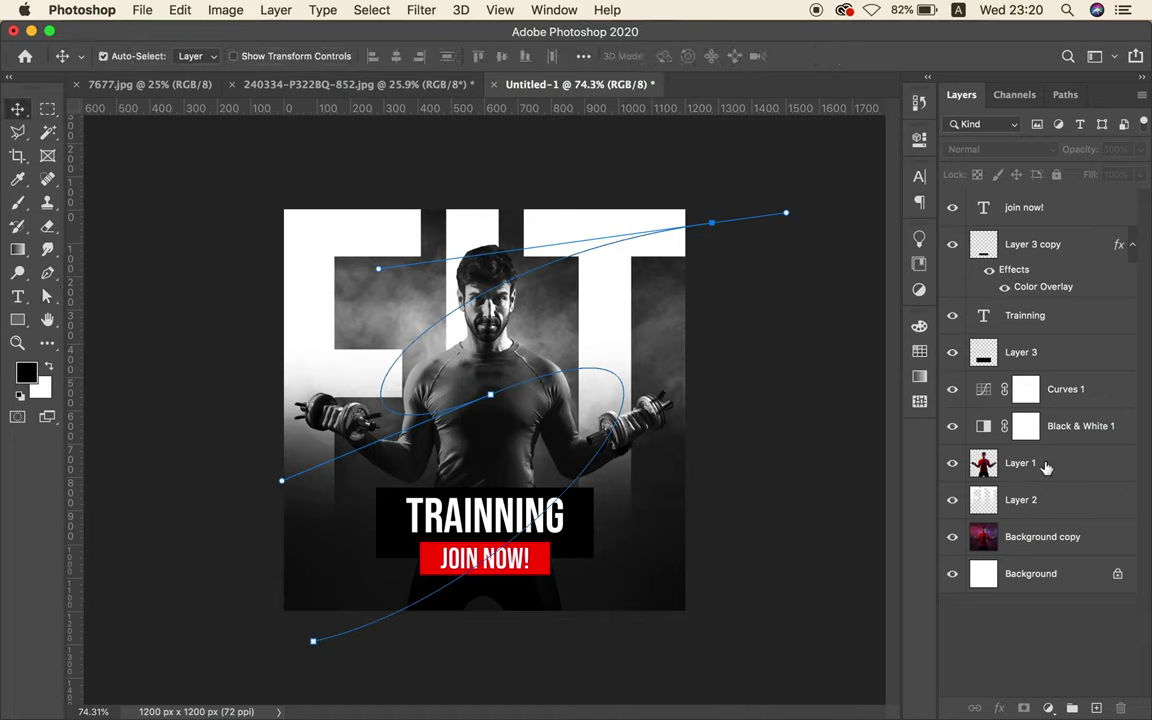
# - Add a new layer above Curves 1 and set pure red as the brush colour
pyautogui.click(1066, 390)
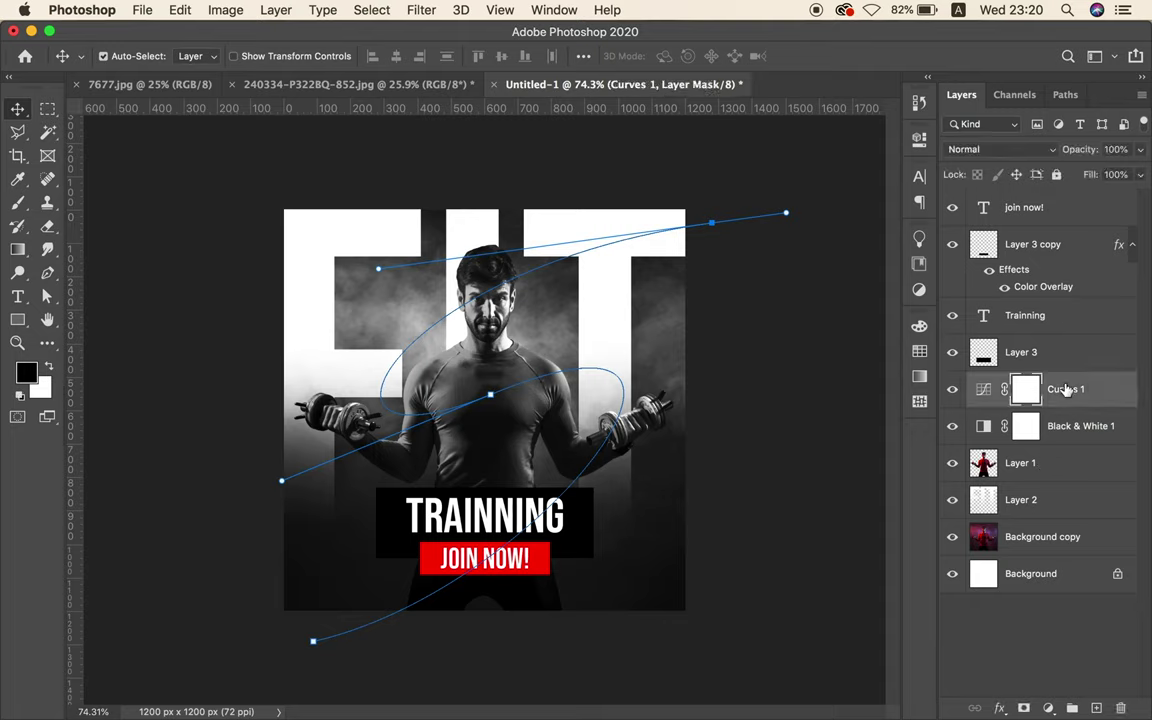
pyautogui.click(1097, 708)
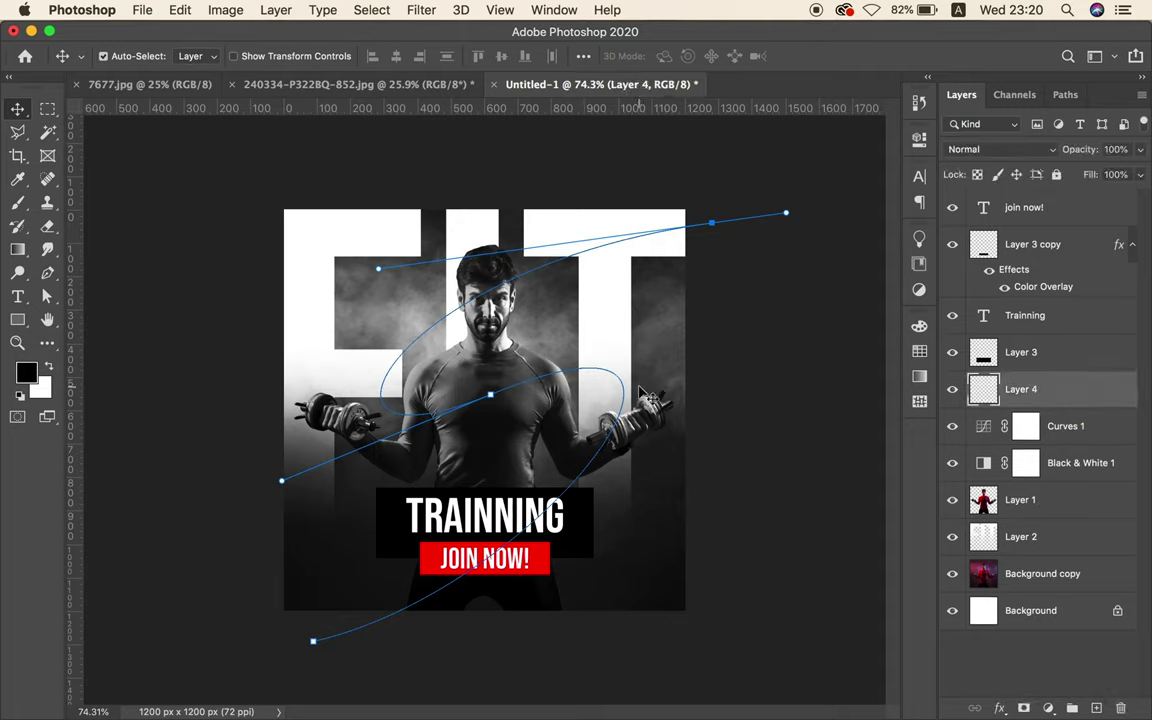
pyautogui.click(27, 372)
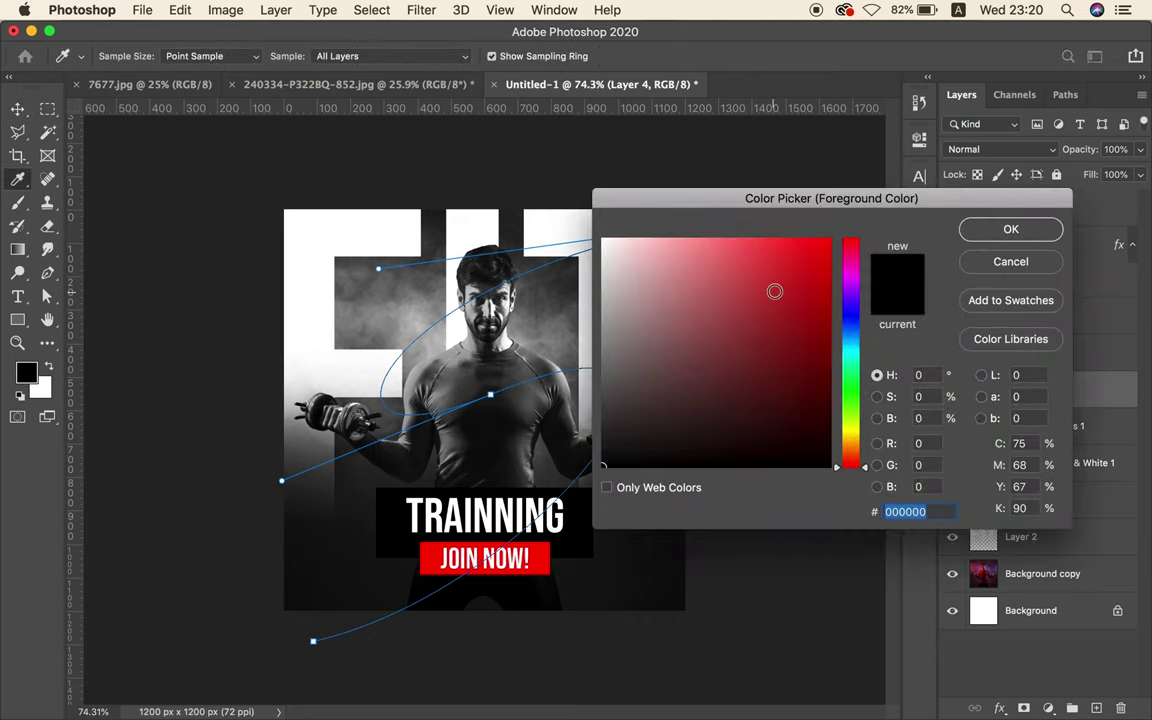
pyautogui.moveTo(713, 253); pyautogui.dragTo(846, 228)
pyautogui.click(1008, 229)
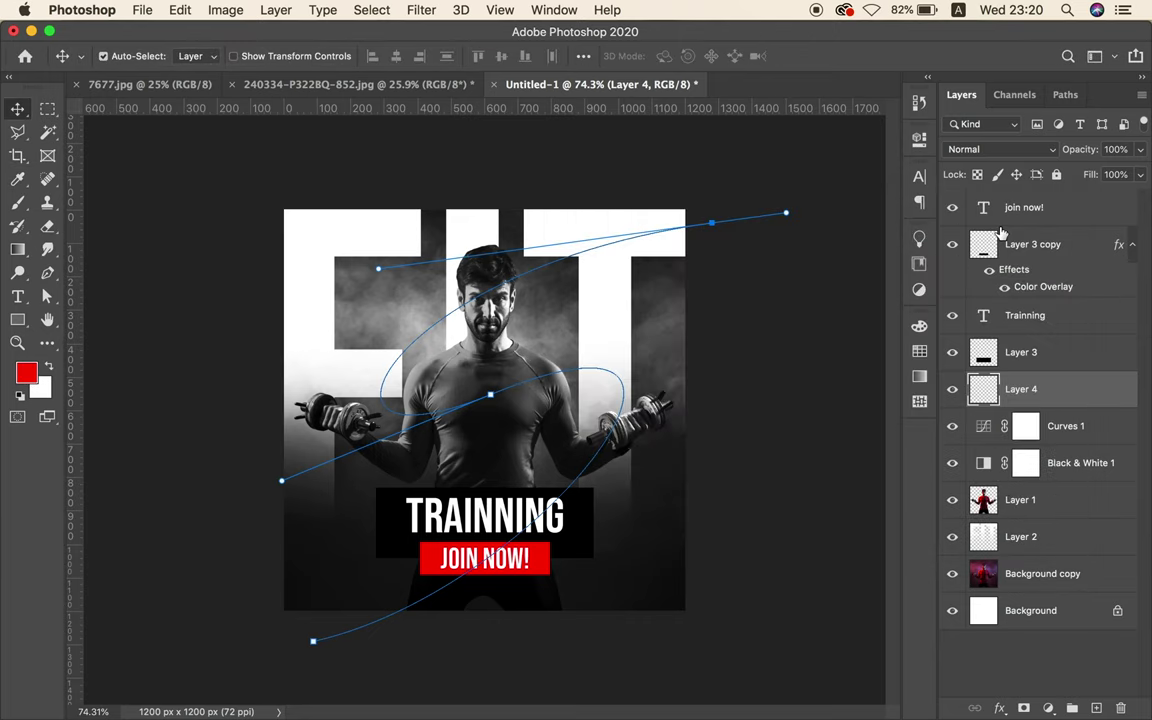
pyautogui.click(19, 204)
pyautogui.click(450, 300)
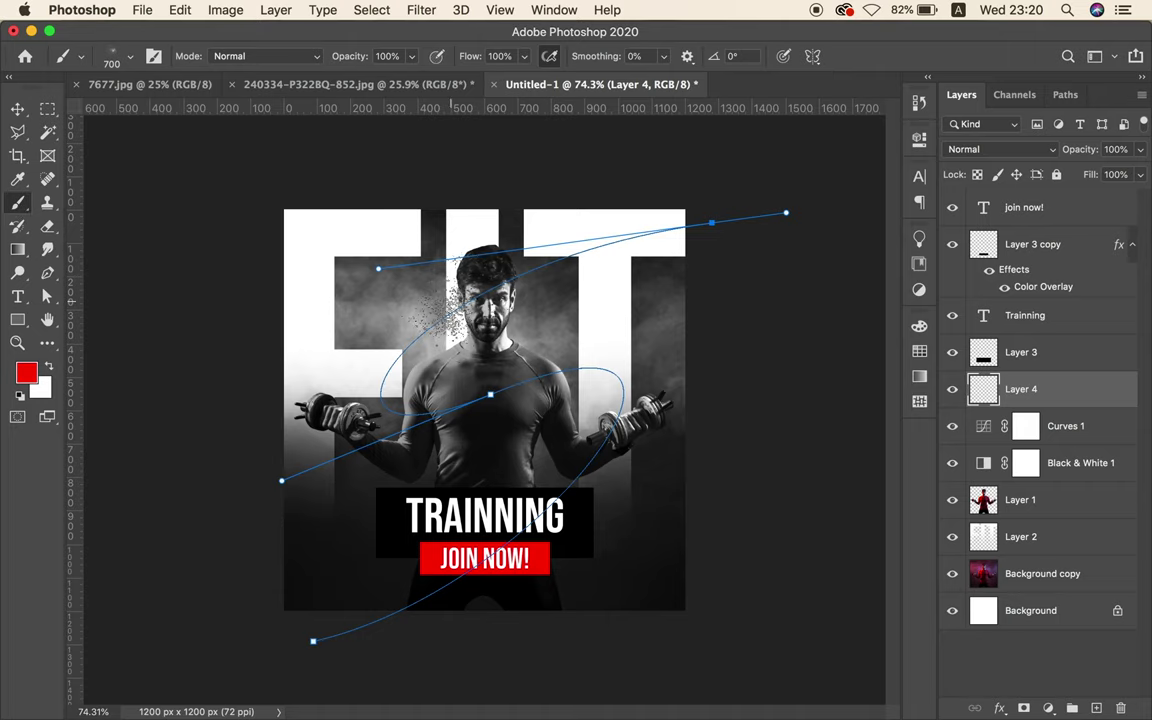
pyautogui.press('[')
pyautogui.press('[')
pyautogui.press('[')
pyautogui.moveTo(420, 300); pyautogui.dragTo(405, 262)
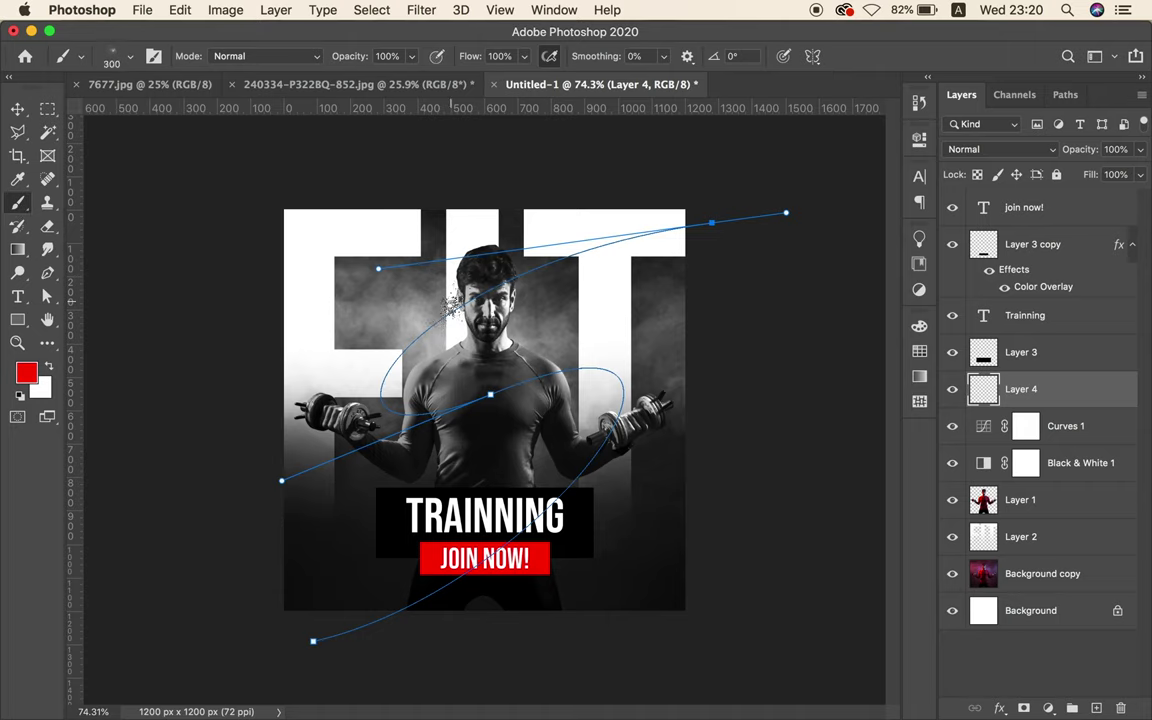
# - Stroke the Work Path with the red spray Brush to paint the swirl
pyautogui.click(1064, 96)
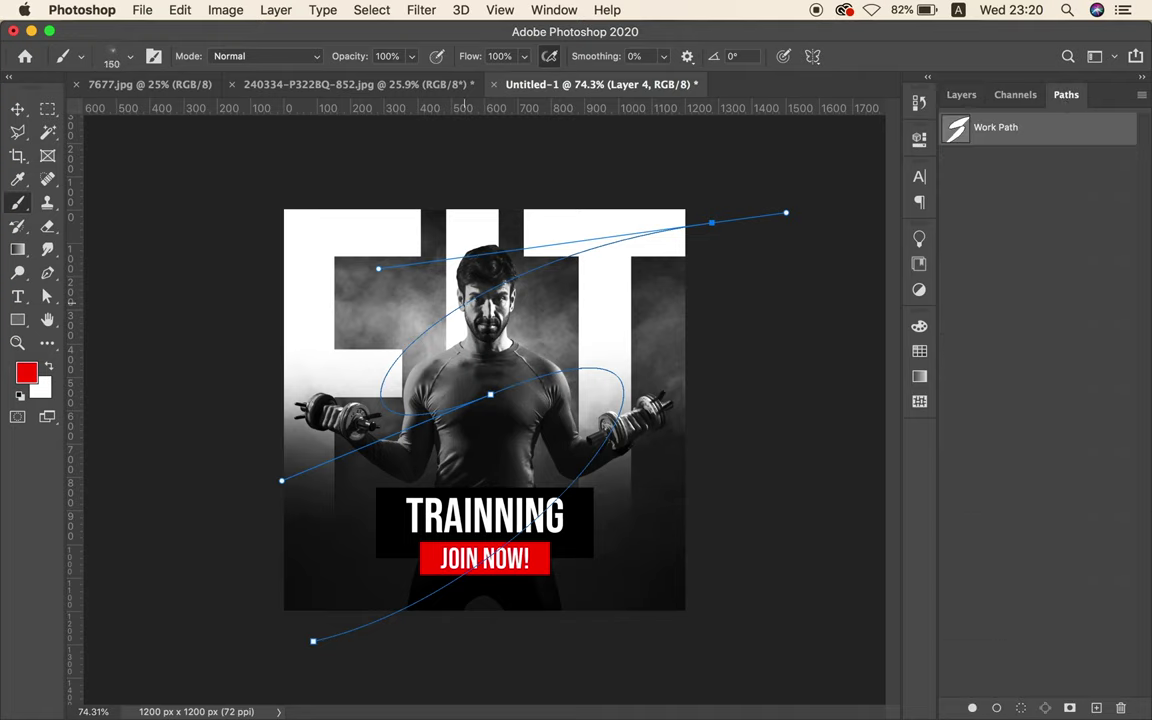
pyautogui.rightClick(996, 133)
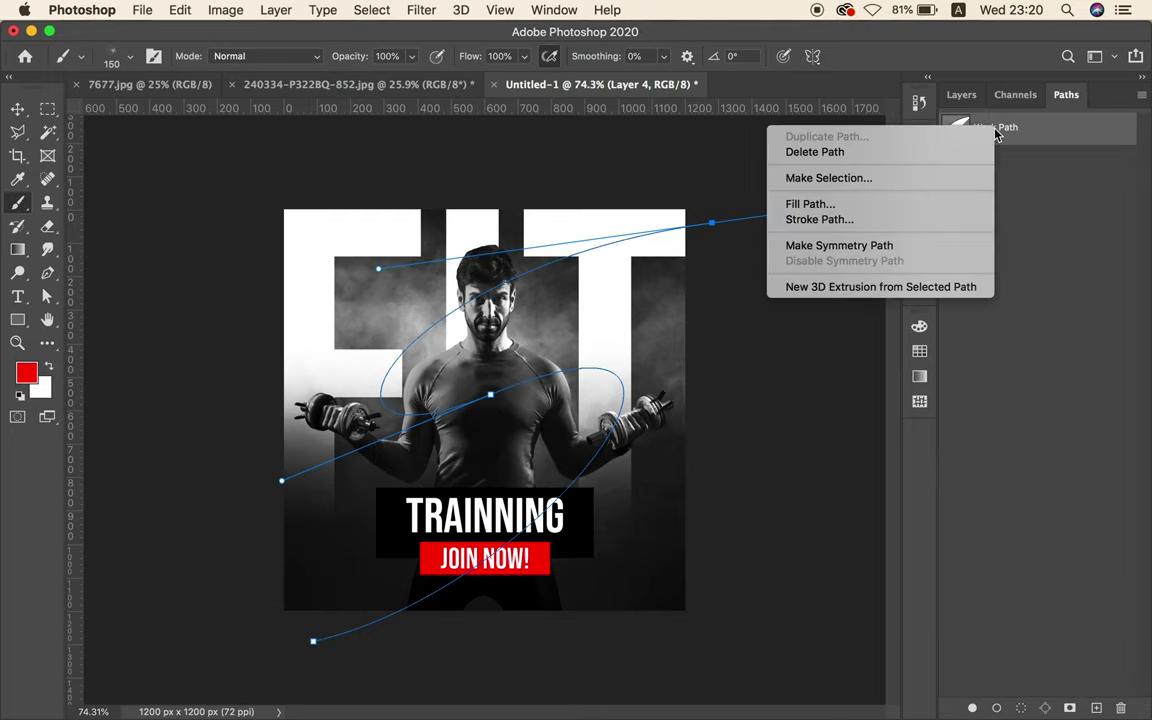
pyautogui.click(946, 221)
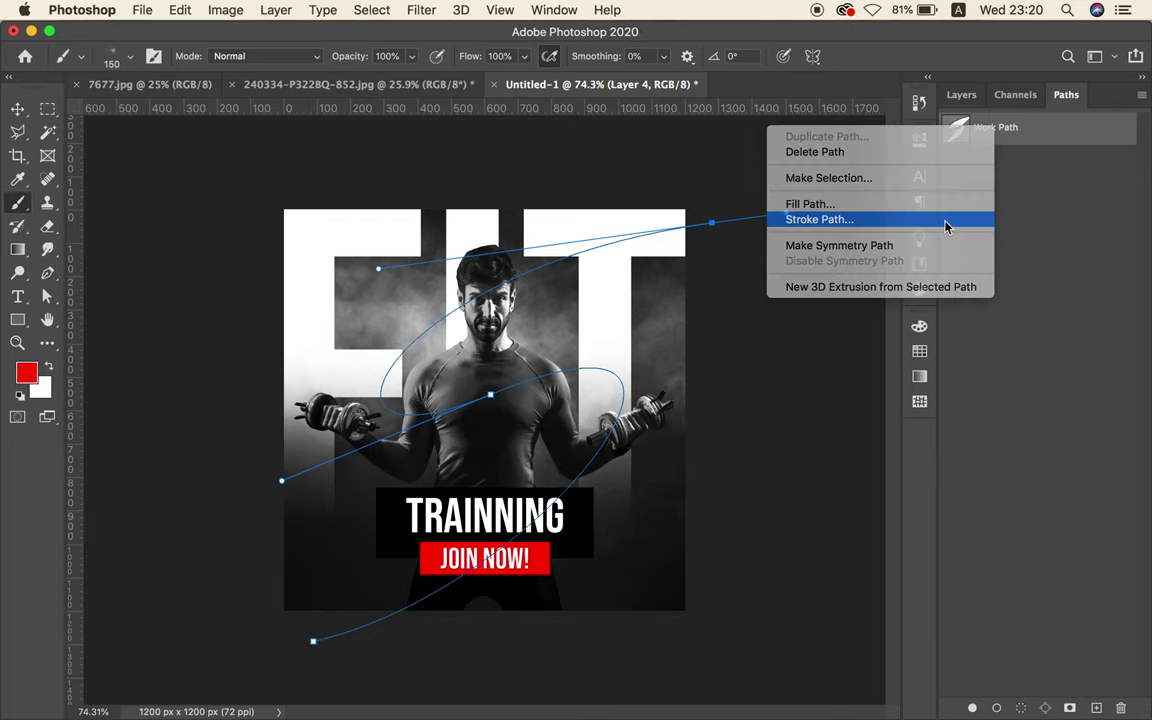
pyautogui.click(722, 353)
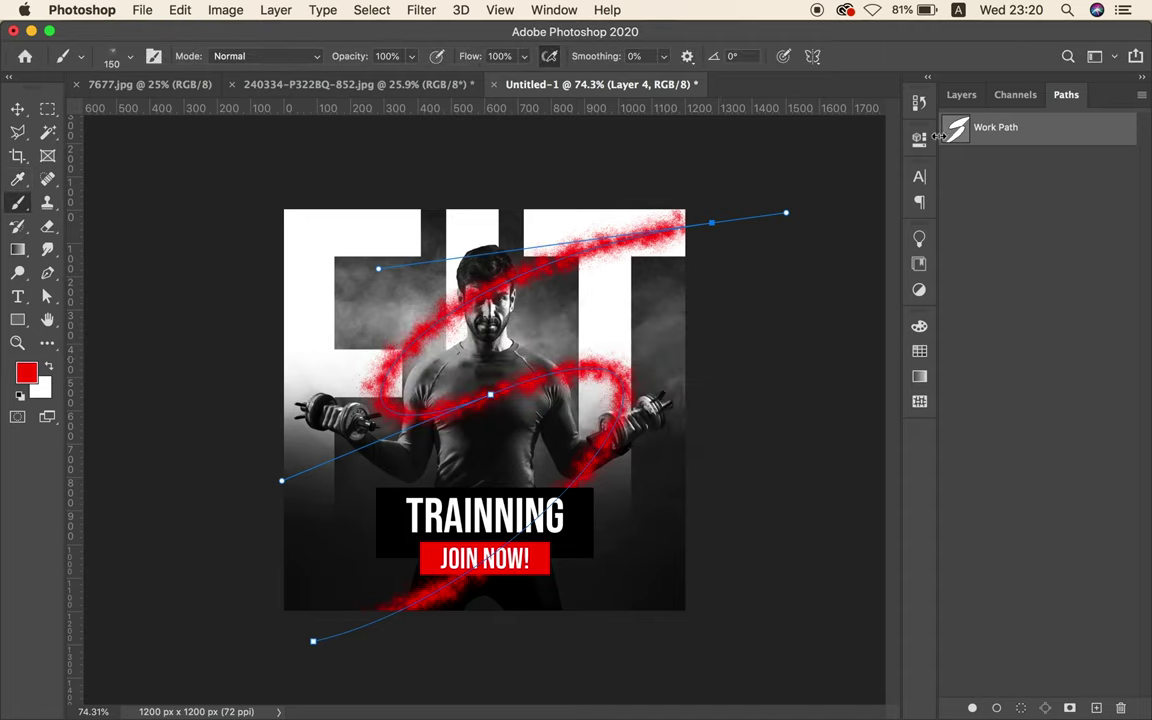
# - Hide the path outline and add a layer mask to the red swirl layer
pyautogui.click(16, 110)
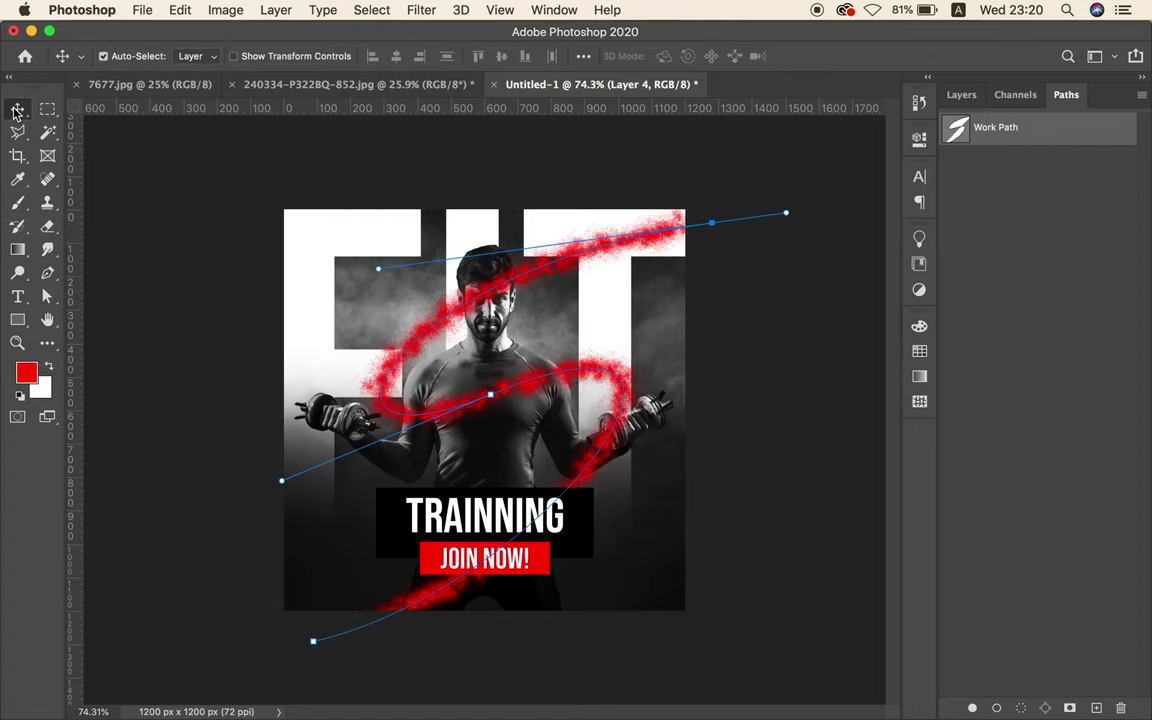
pyautogui.click(993, 226)
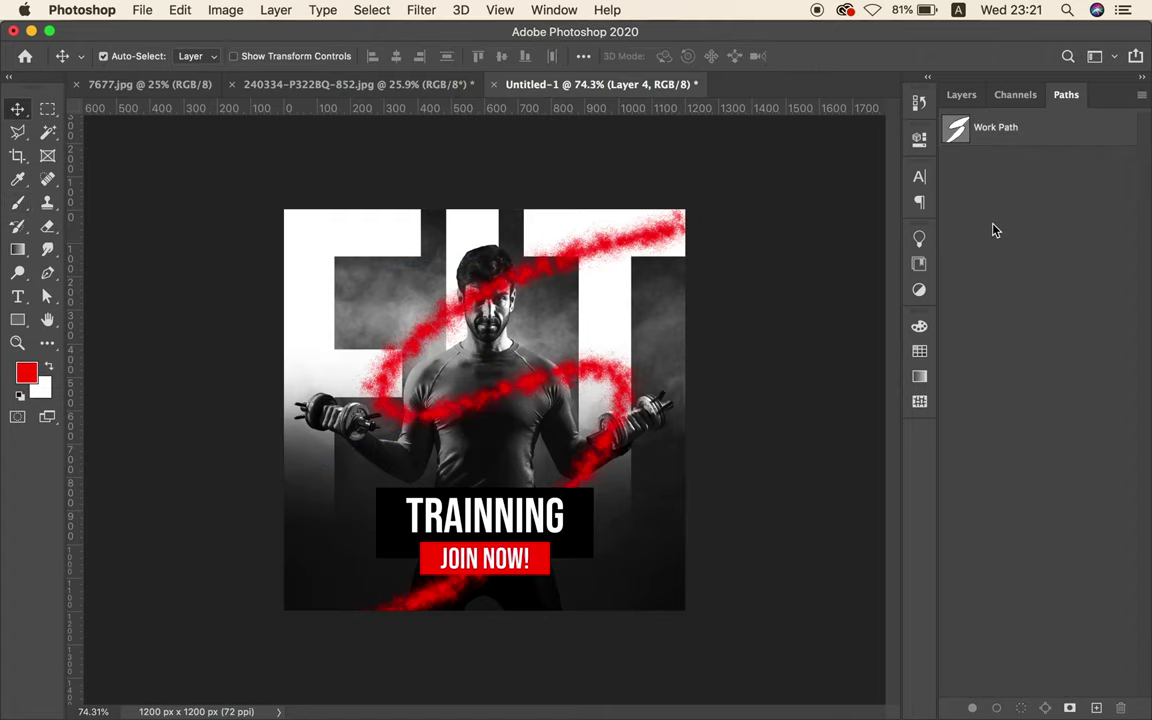
pyautogui.click(963, 96)
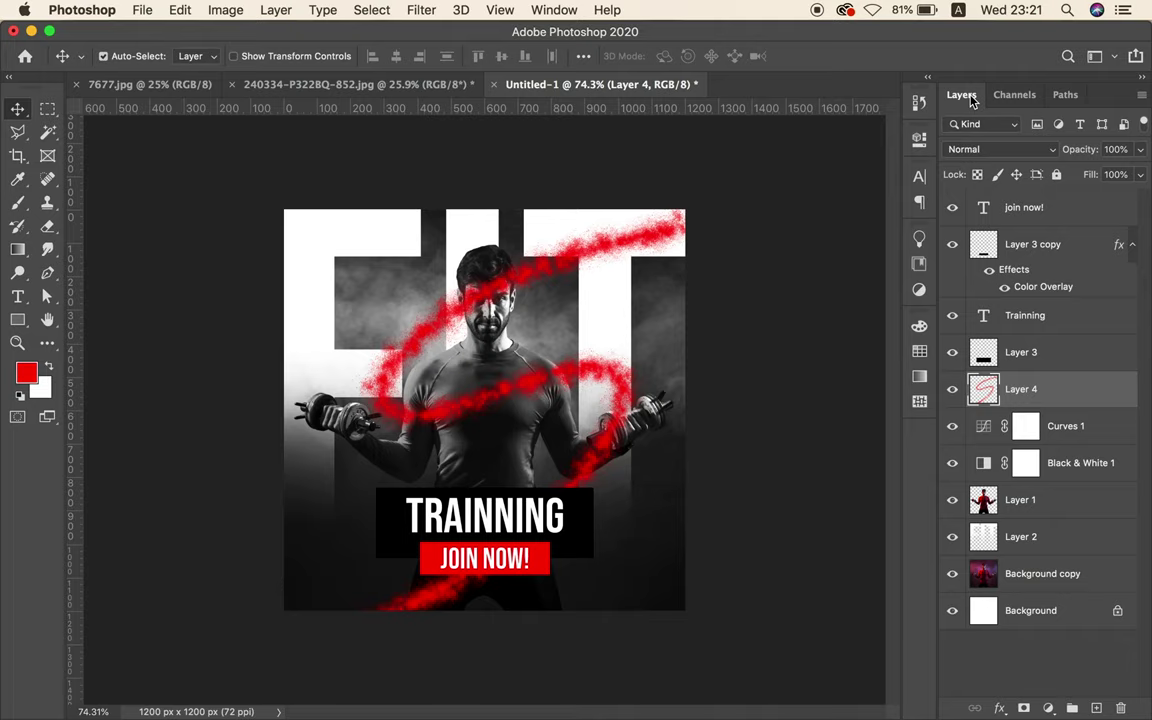
pyautogui.click(1023, 708)
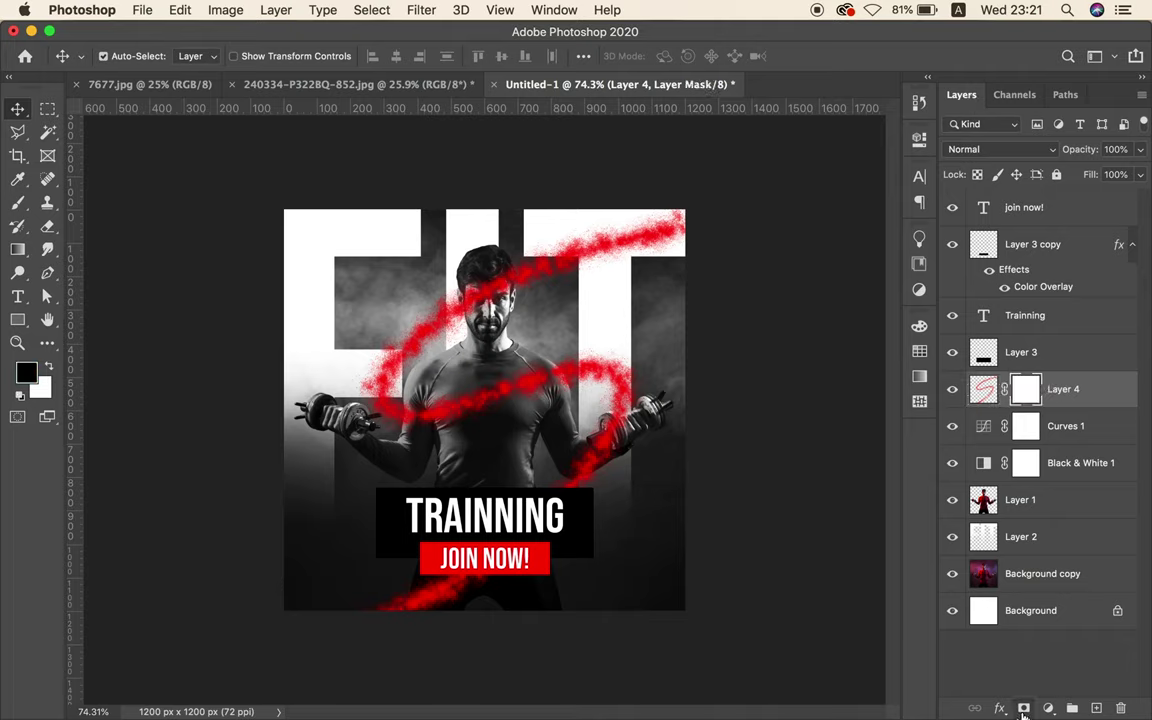
# - Paint black on the mask over the man's face and right forearm
pyautogui.click(18, 204)
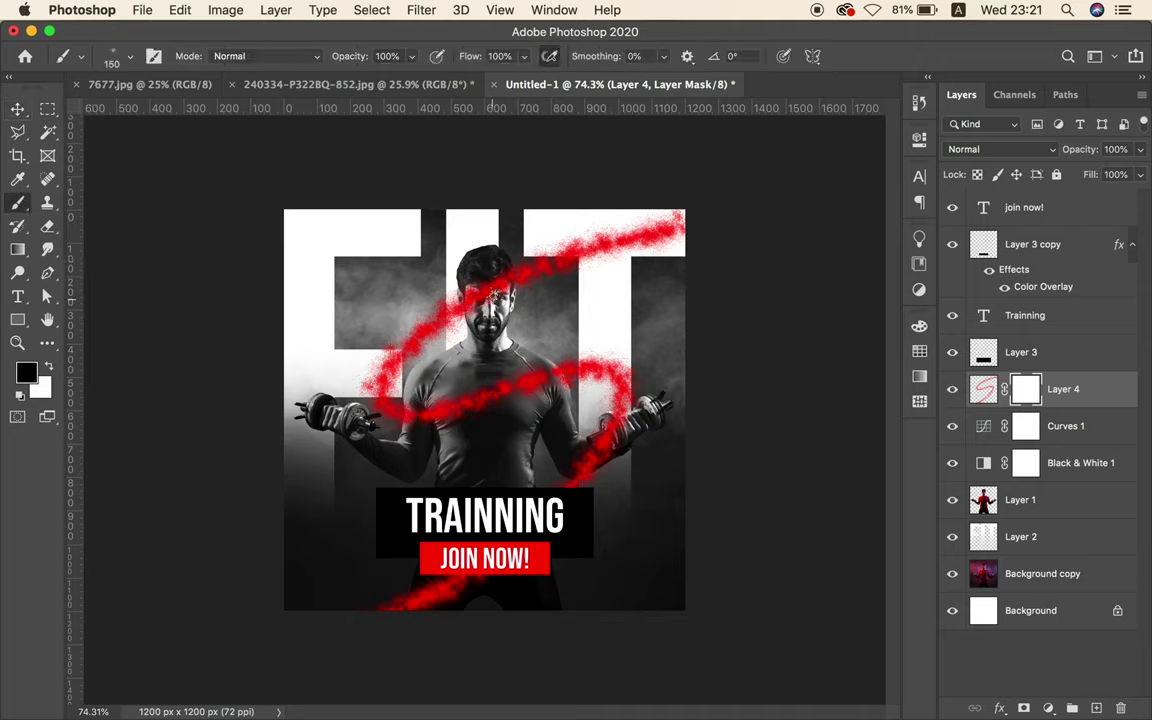
pyautogui.moveTo(496, 292); pyautogui.dragTo(516, 265)
pyautogui.click(483, 319)
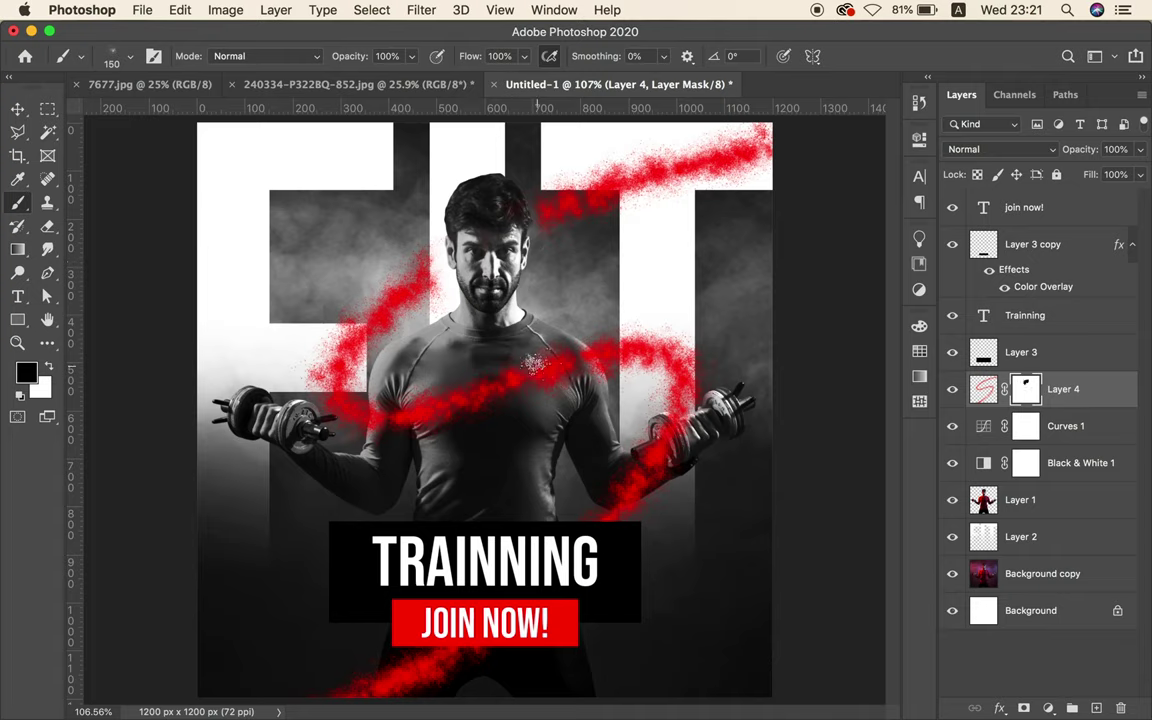
pyautogui.moveTo(675, 425)
pyautogui.mouseDown()
pyautogui.moveTo(645, 450)
pyautogui.moveTo(675, 478)
pyautogui.moveTo(635, 472)
pyautogui.mouseUp()
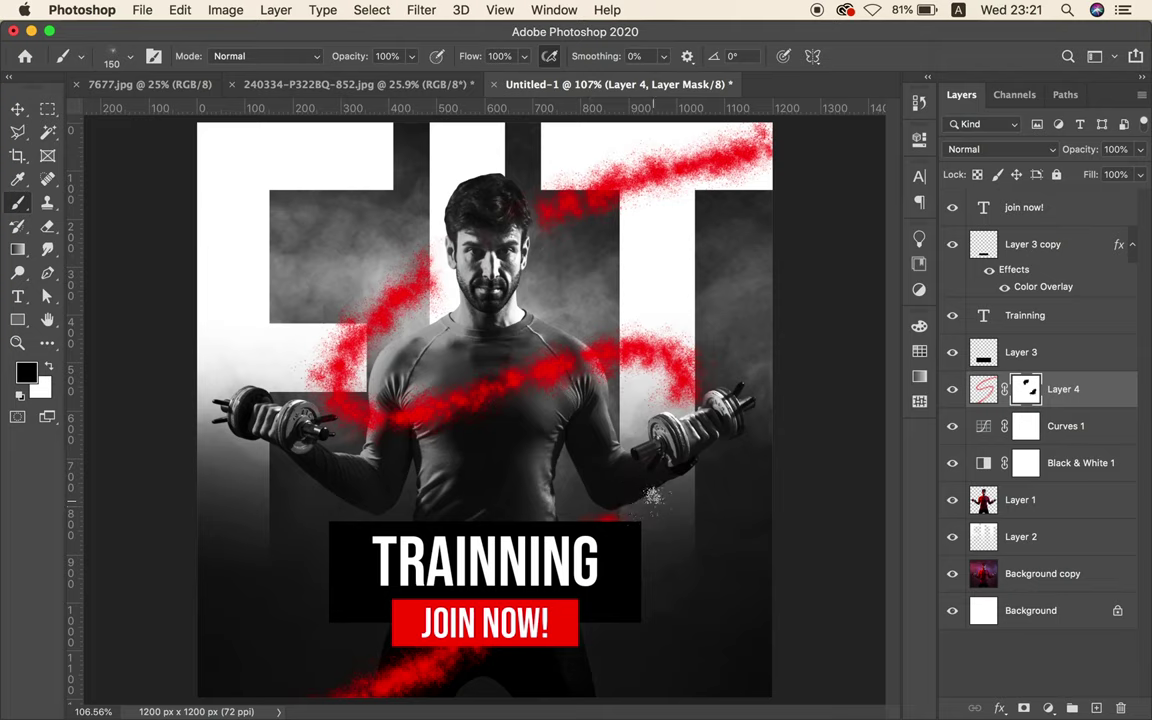
pyautogui.moveTo(593, 430); pyautogui.dragTo(571, 432)
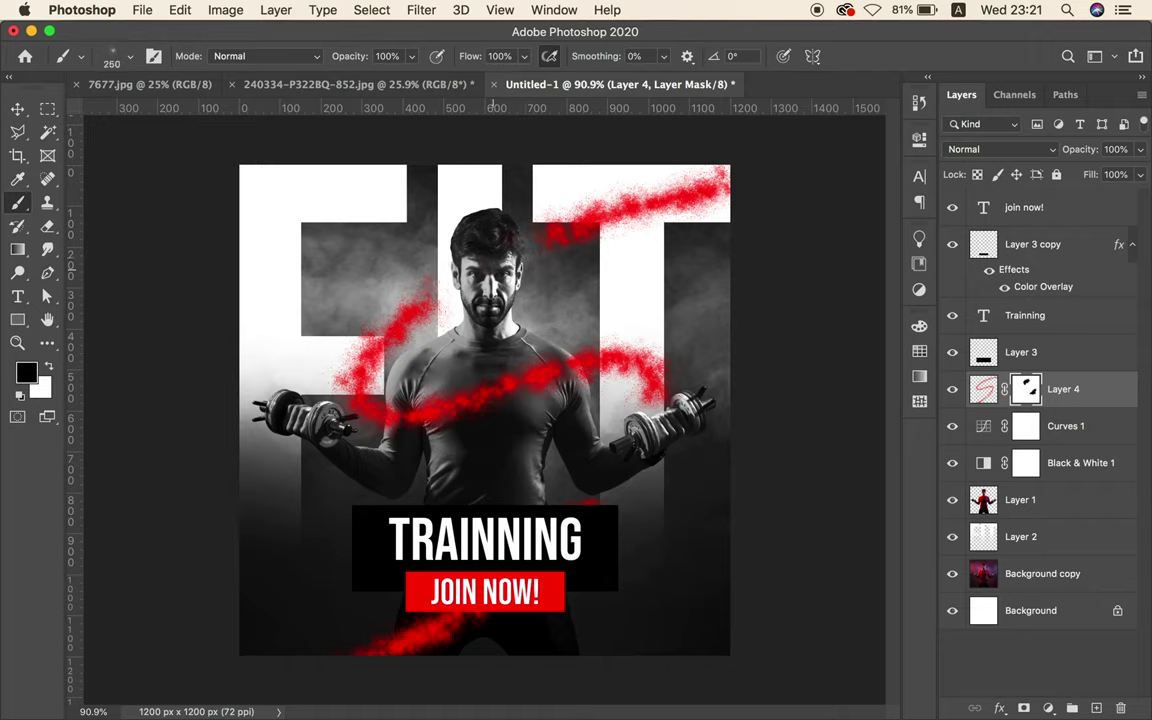
pyautogui.click(17, 108)
pyautogui.moveTo(390, 245); pyautogui.dragTo(414, 272)
pyautogui.scroll(-2, 663, 300)
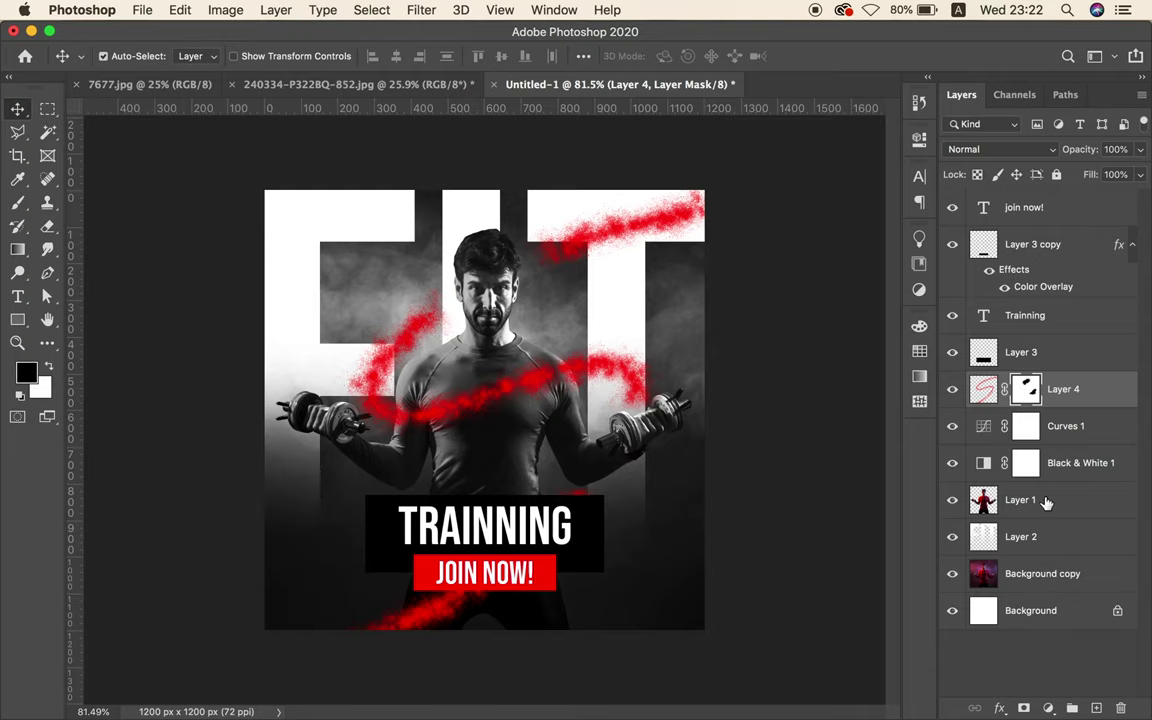
pyautogui.click(1046, 502)
# - Add a new layer above the man's photo and set up a large near-black spatter brush
pyautogui.click(1096, 708)
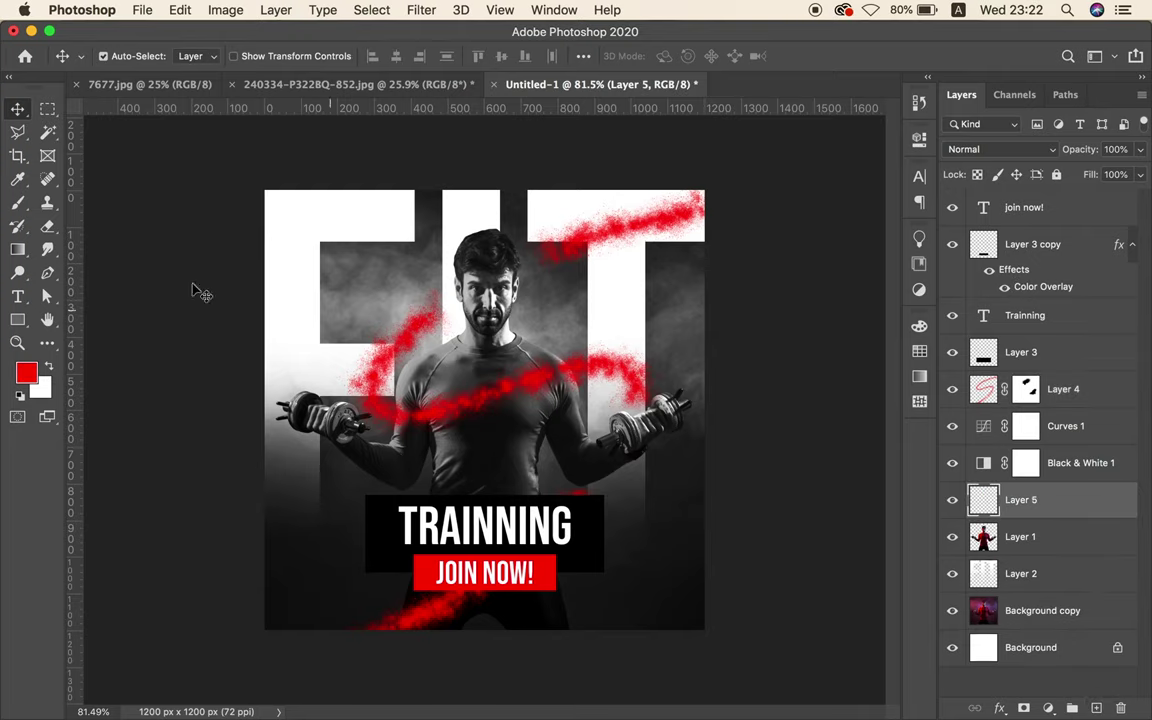
pyautogui.click(30, 374)
pyautogui.moveTo(645, 445); pyautogui.dragTo(579, 476)
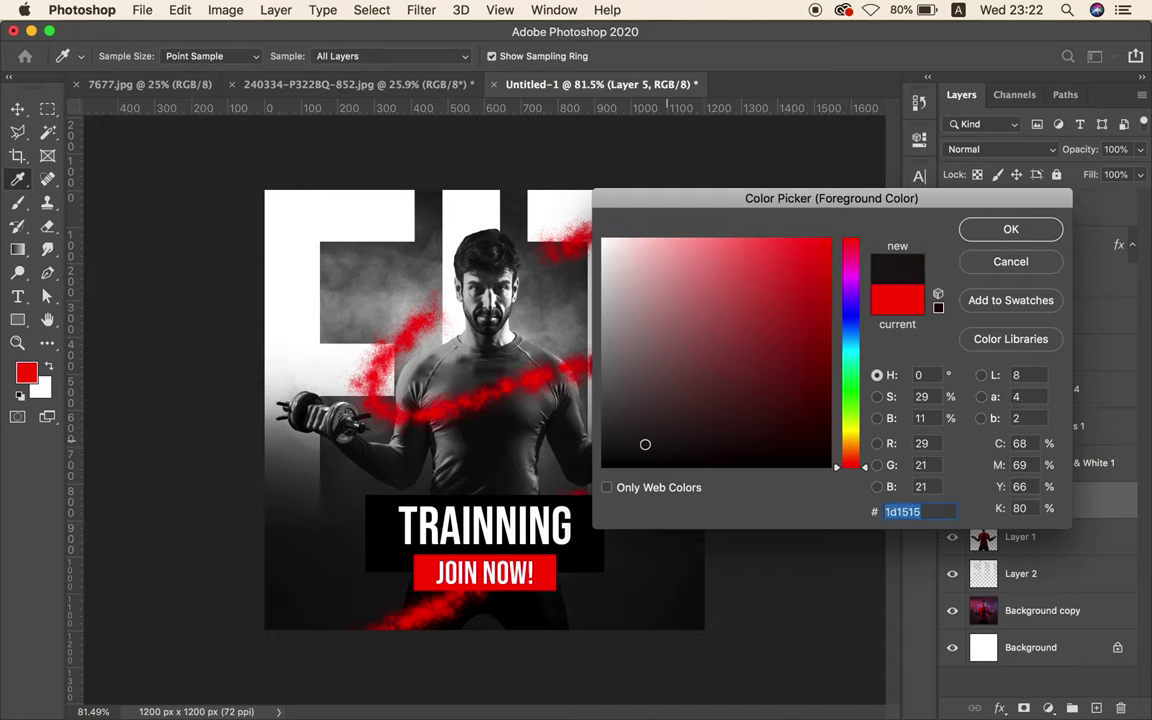
pyautogui.click(1008, 229)
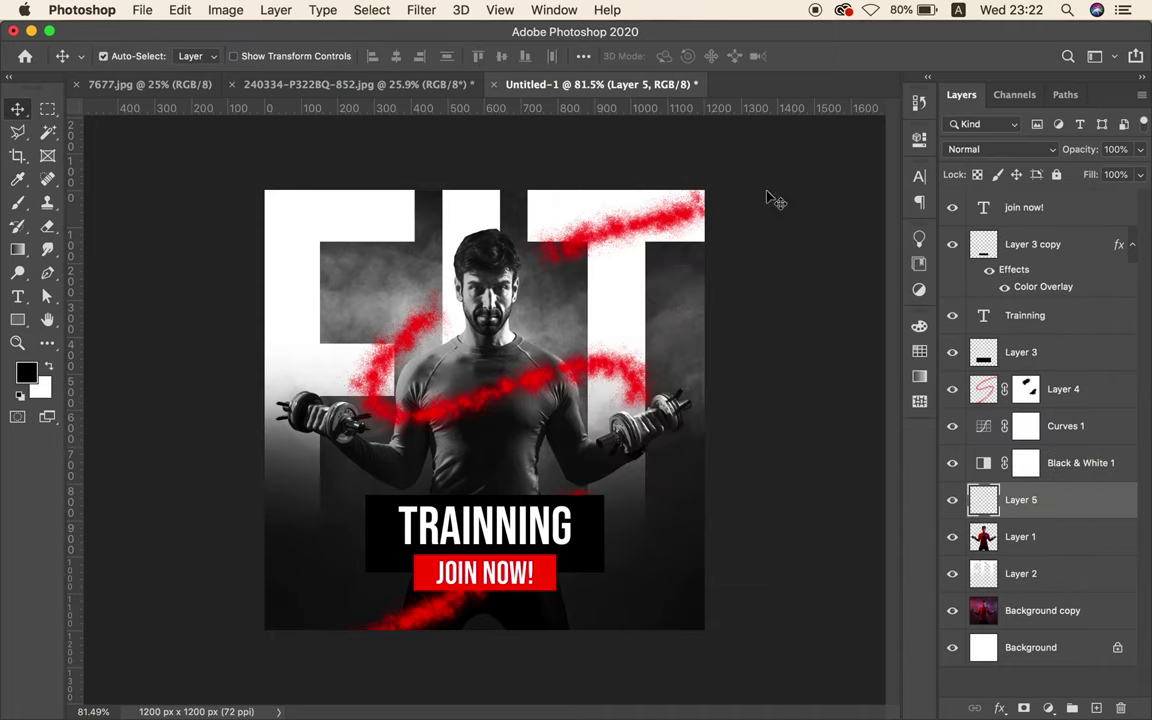
pyautogui.click(17, 204)
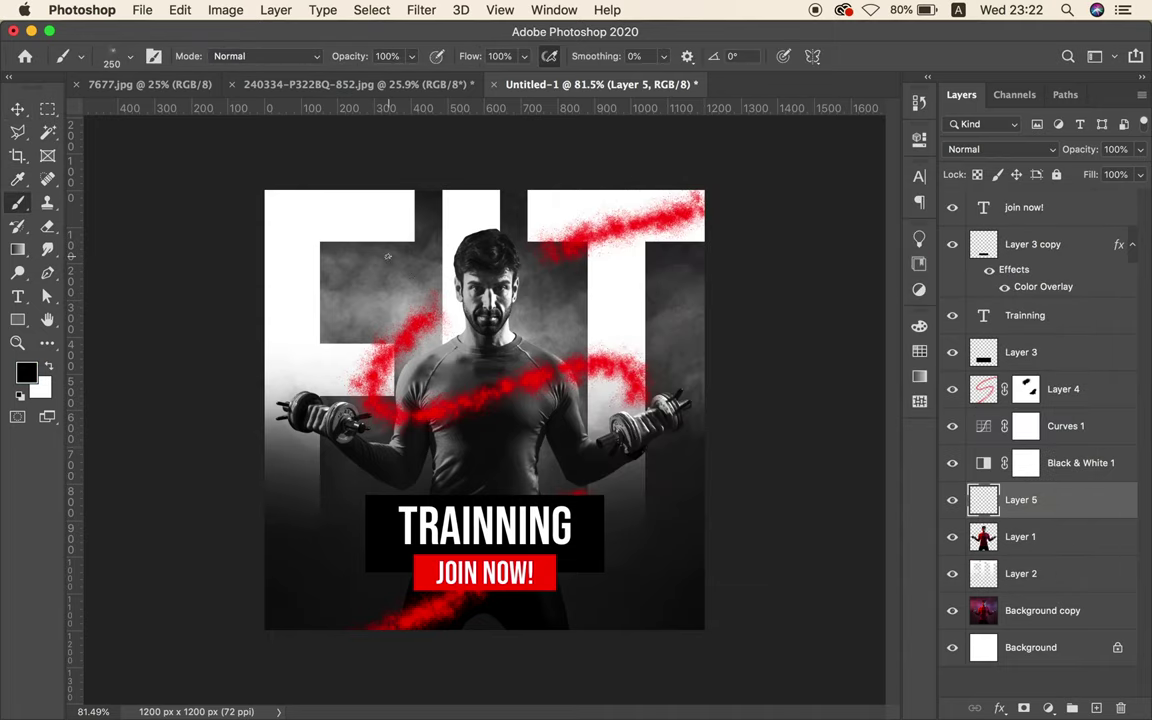
pyautogui.press(']')
pyautogui.press(']')
pyautogui.press(']')
pyautogui.press(']')
pyautogui.press(']')
pyautogui.press(']')
pyautogui.press(']')
pyautogui.rightClick(385, 289)
pyautogui.scroll(-1, 579, 490)
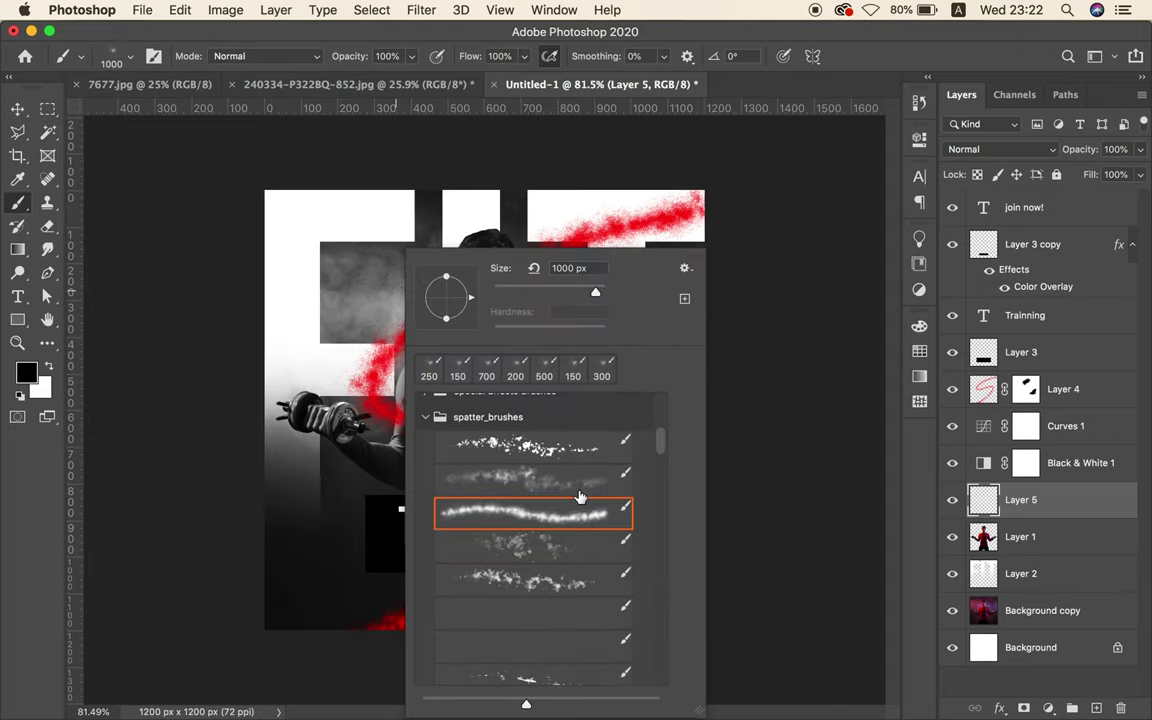
pyautogui.scroll(-1, 579, 490)
pyautogui.scroll(-2, 579, 497)
pyautogui.scroll(-1, 579, 497)
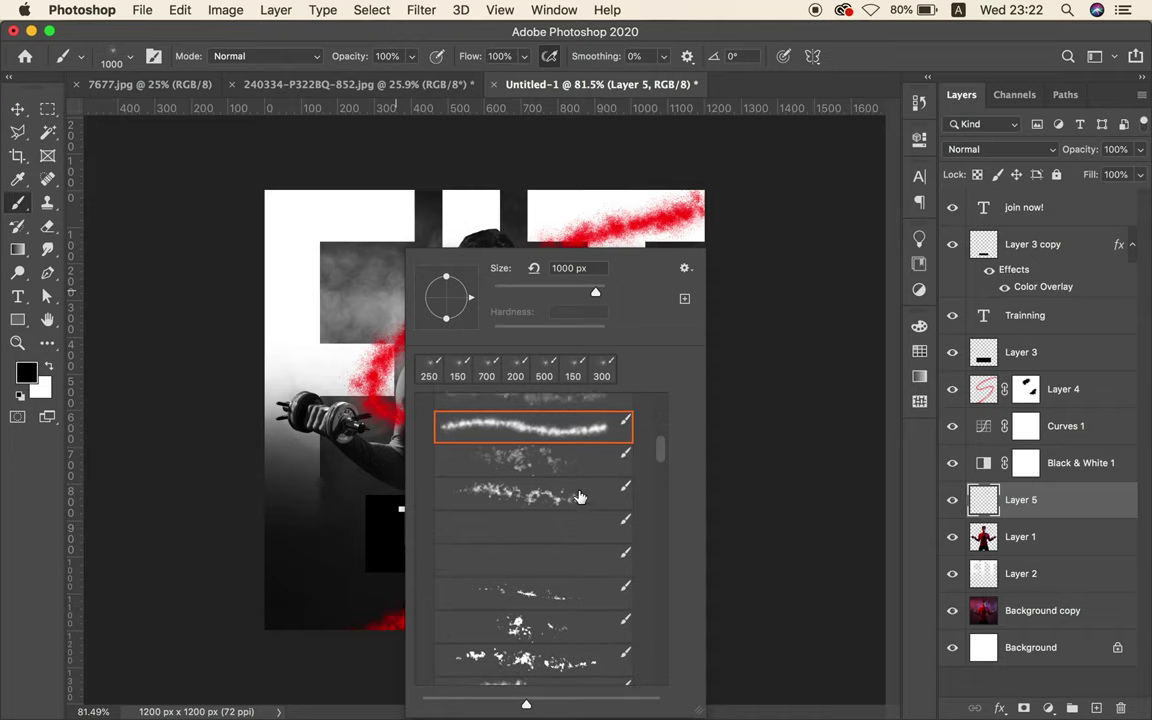
pyautogui.click(545, 601)
pyautogui.click(214, 590)
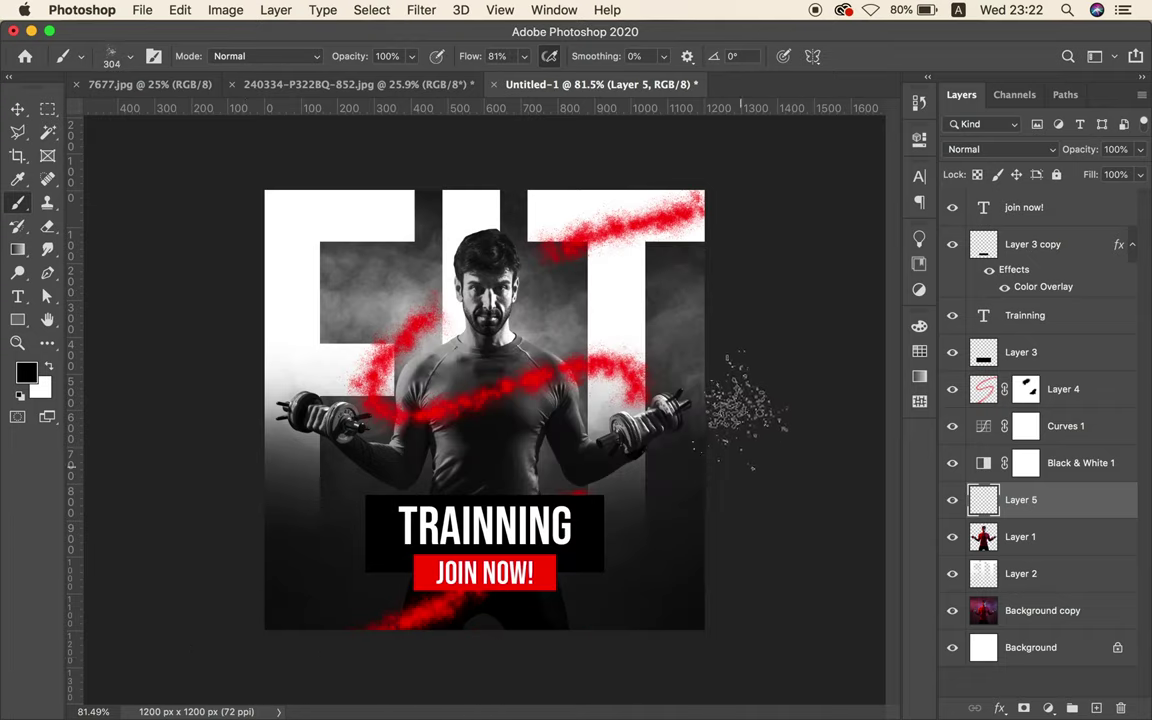
# - Spatter dark specks around the poster edges and chest, undoing the spatter on his face
pyautogui.moveTo(745, 370); pyautogui.dragTo(783, 366)
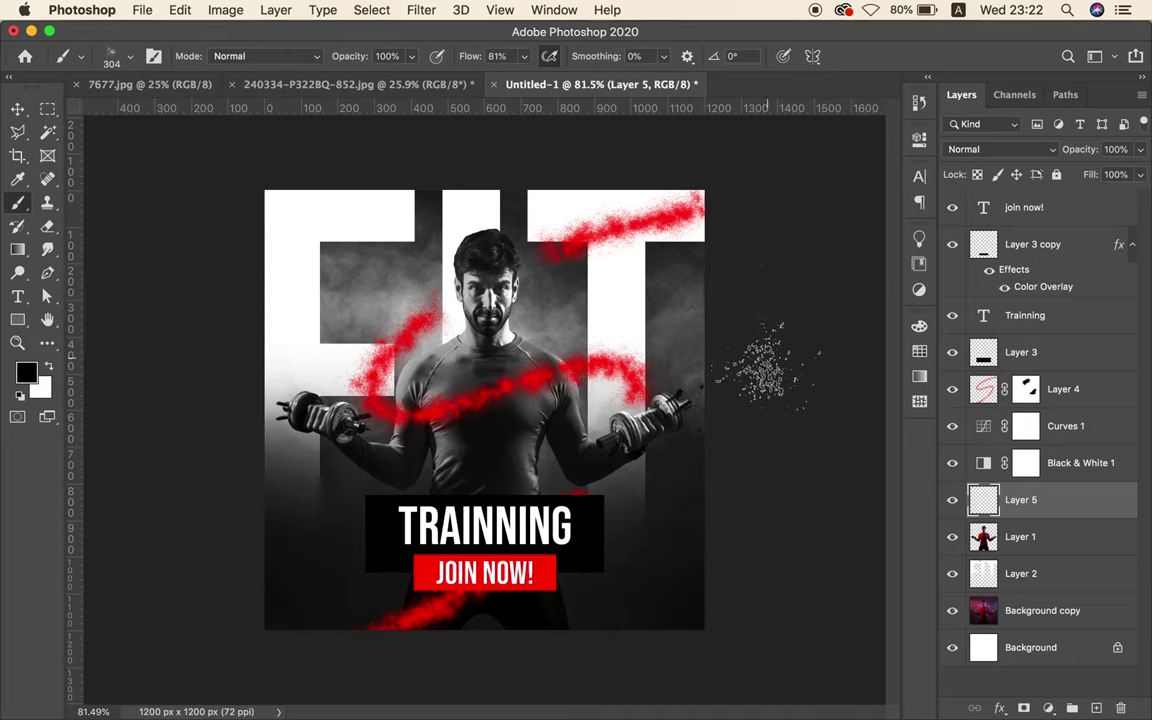
pyautogui.moveTo(167, 373); pyautogui.dragTo(175, 424)
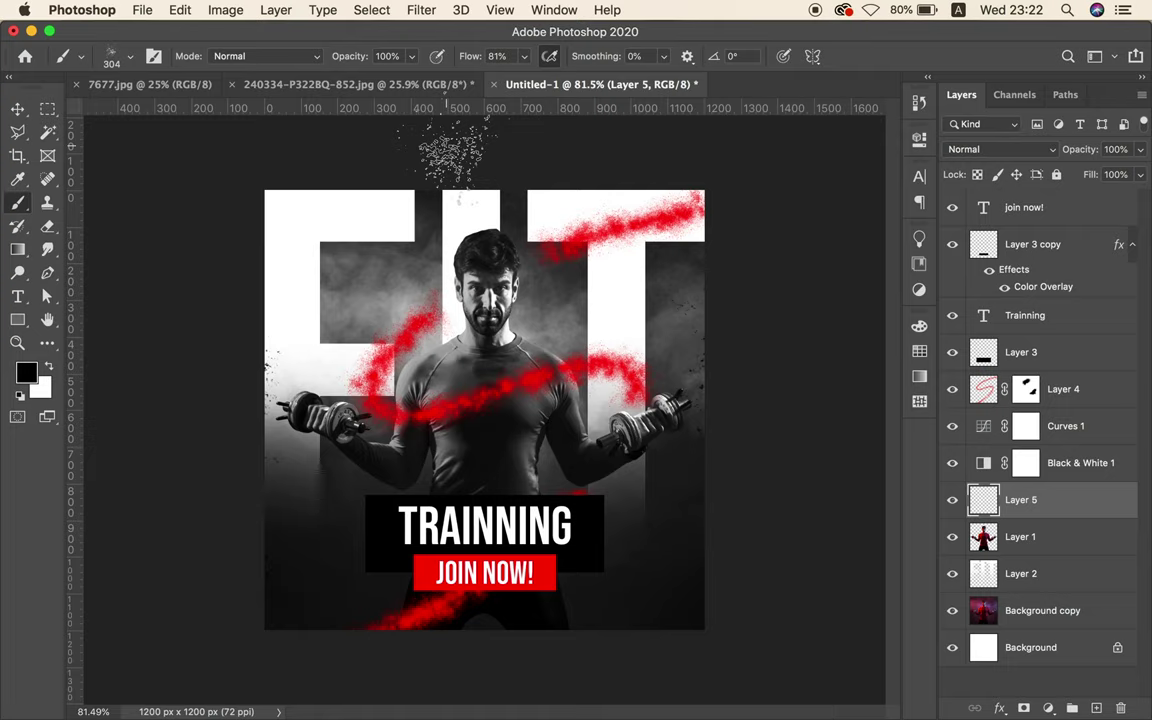
pyautogui.scroll(-3, 481, 205)
pyautogui.moveTo(410, 300); pyautogui.dragTo(360, 295)
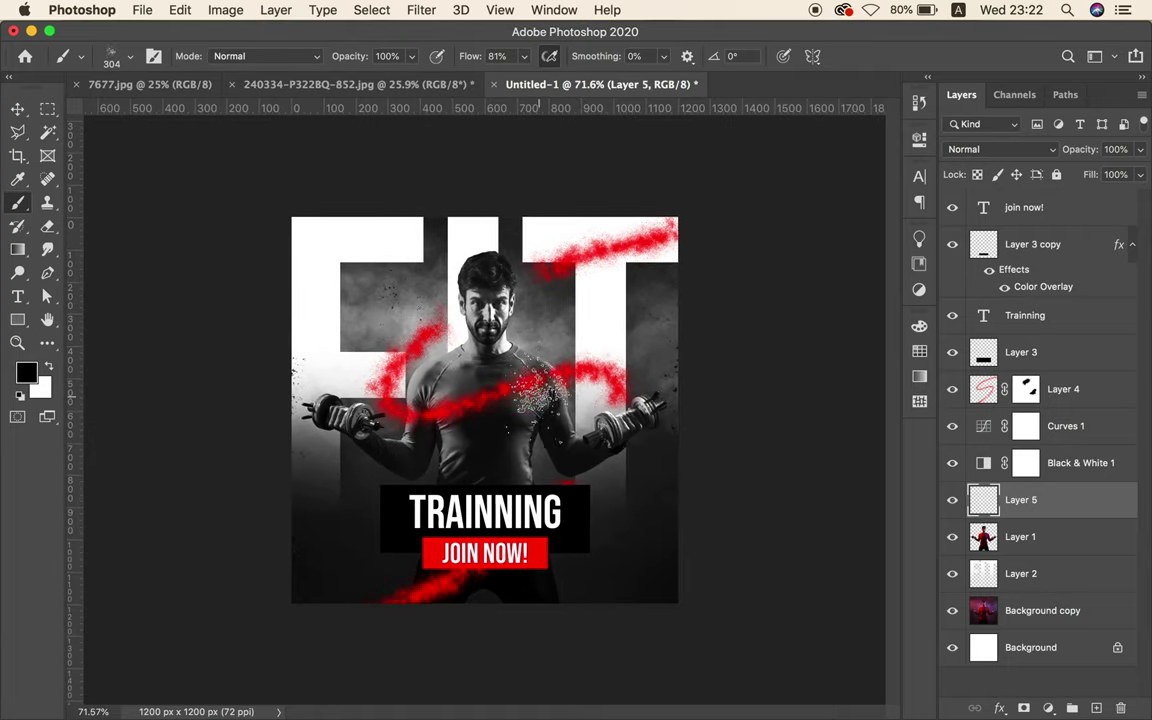
pyautogui.moveTo(485, 350); pyautogui.dragTo(515, 460)
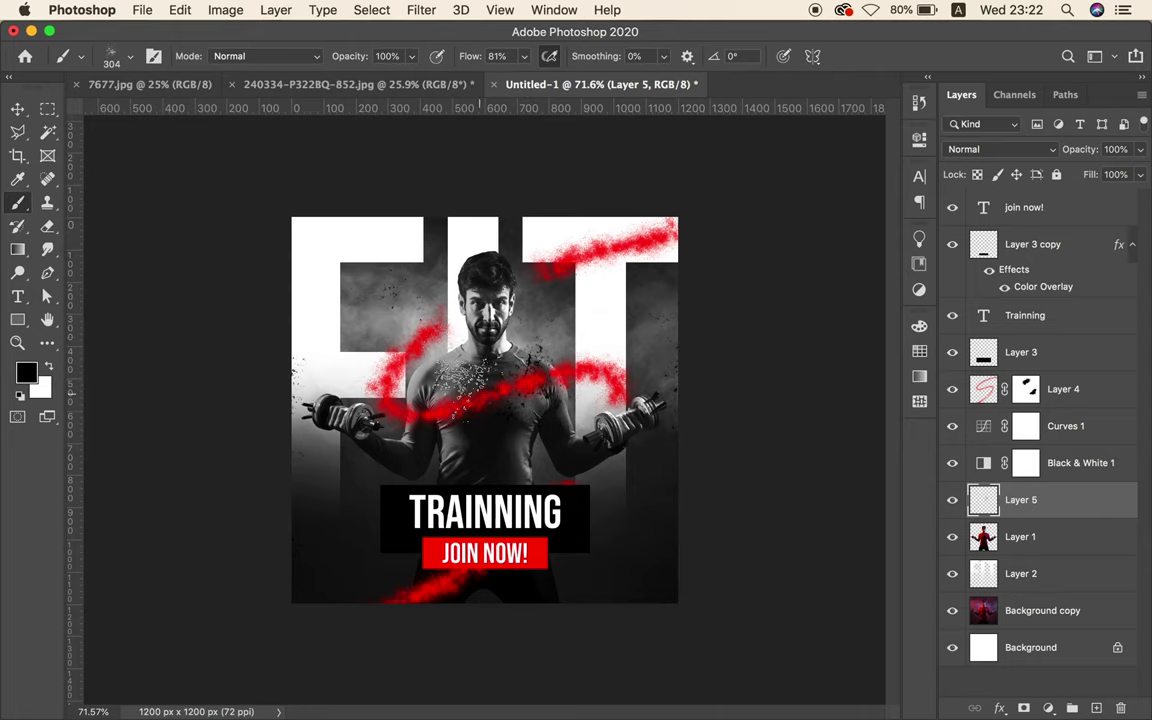
pyautogui.moveTo(415, 335)
pyautogui.mouseDown()
pyautogui.moveTo(360, 280)
pyautogui.moveTo(410, 345)
pyautogui.moveTo(496, 340)
pyautogui.mouseUp()
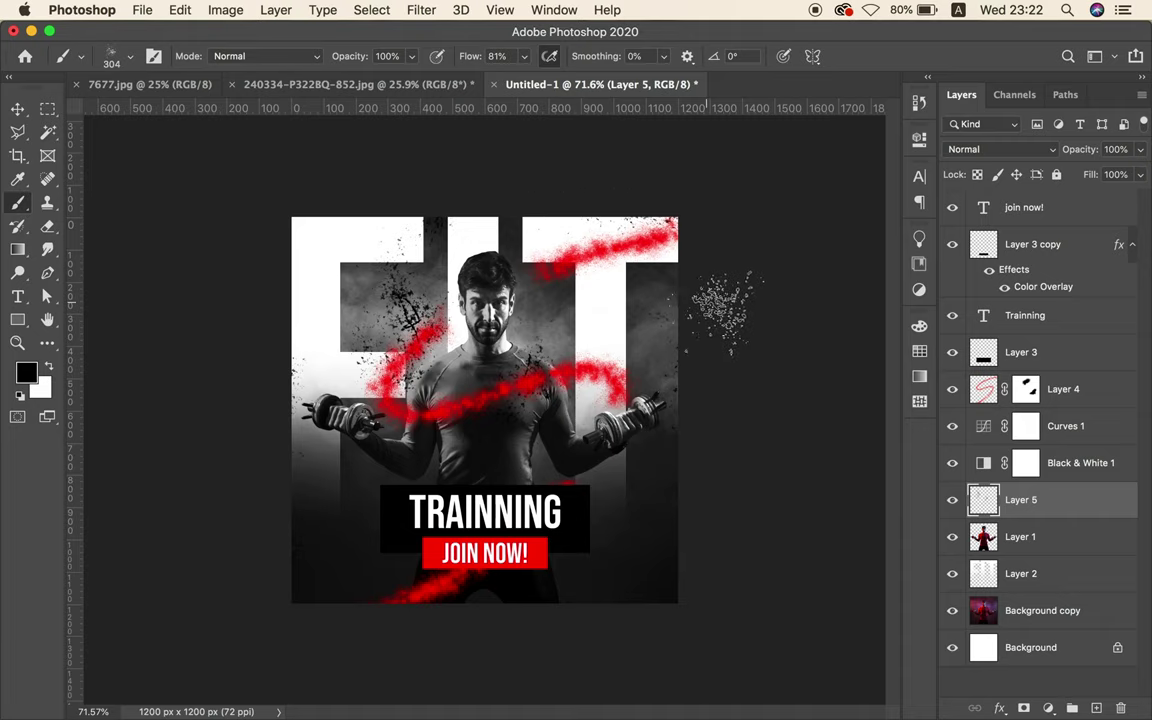
pyautogui.moveTo(650, 300); pyautogui.dragTo(665, 330)
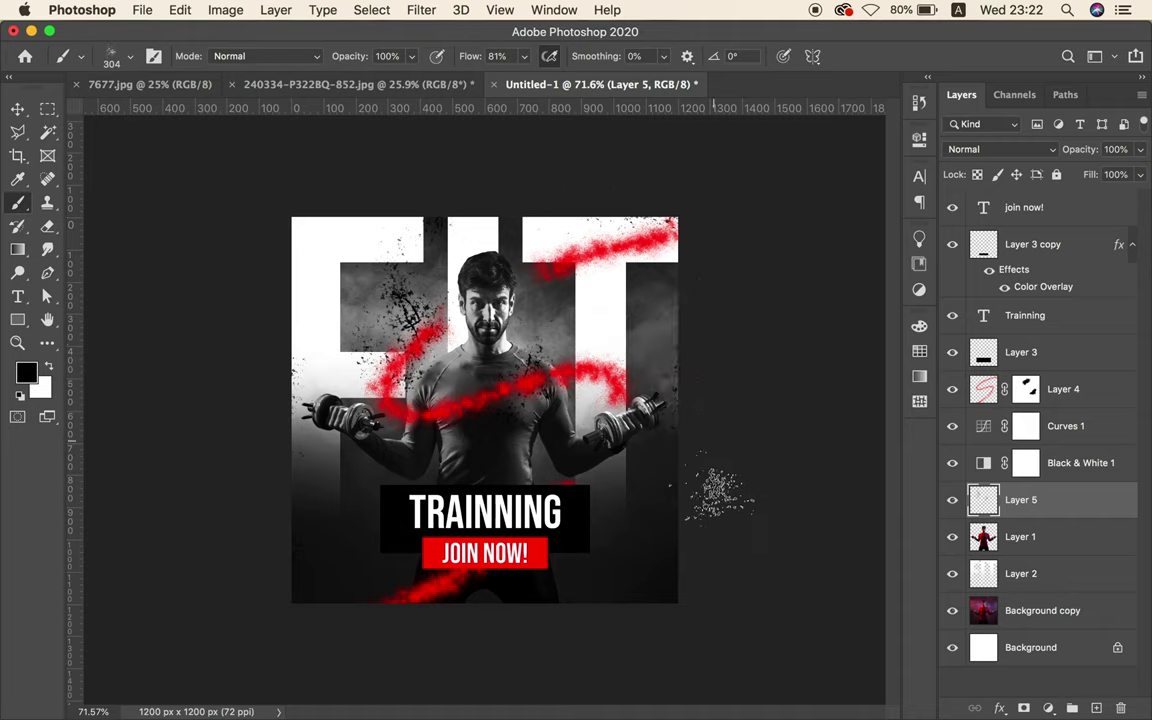
pyautogui.moveTo(683, 502); pyautogui.dragTo(650, 540)
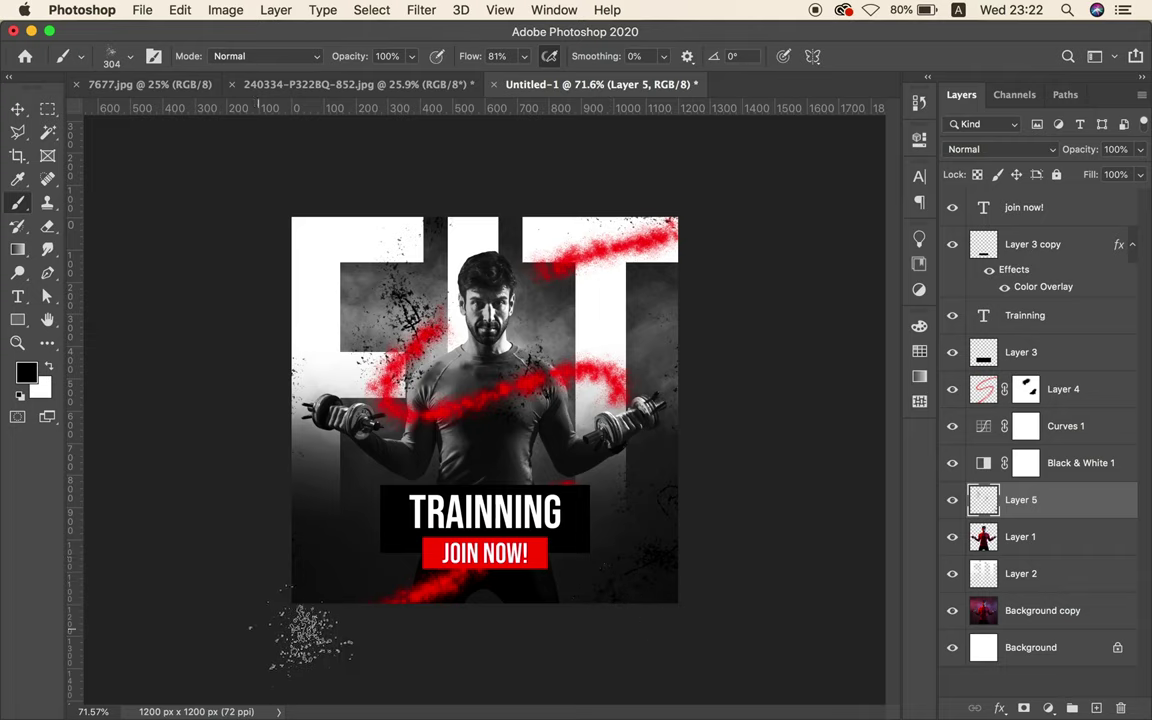
pyautogui.moveTo(340, 505); pyautogui.dragTo(340, 602)
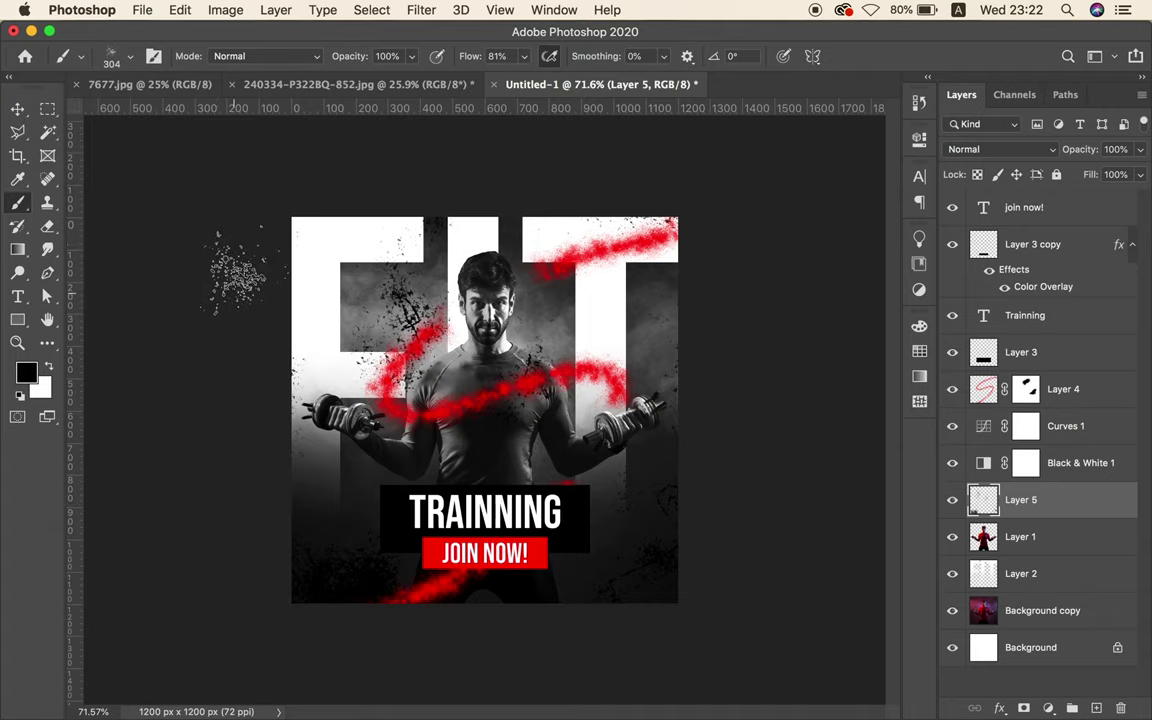
pyautogui.moveTo(350, 135); pyautogui.dragTo(420, 140)
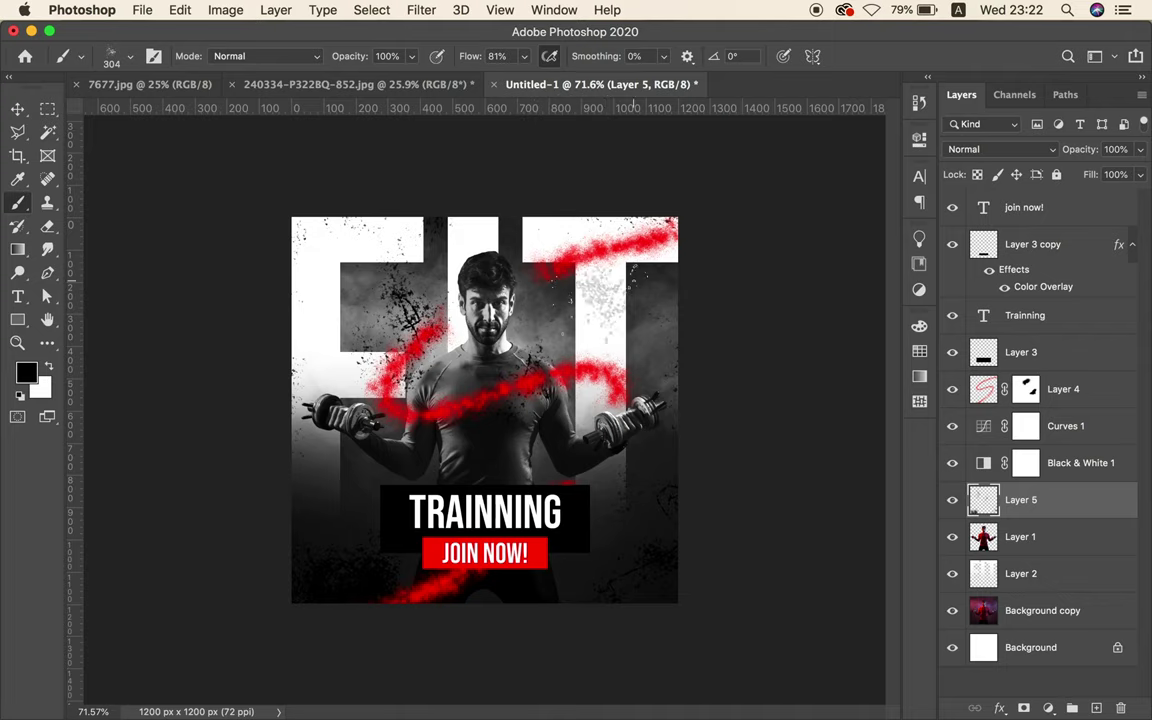
pyautogui.click(487, 322)
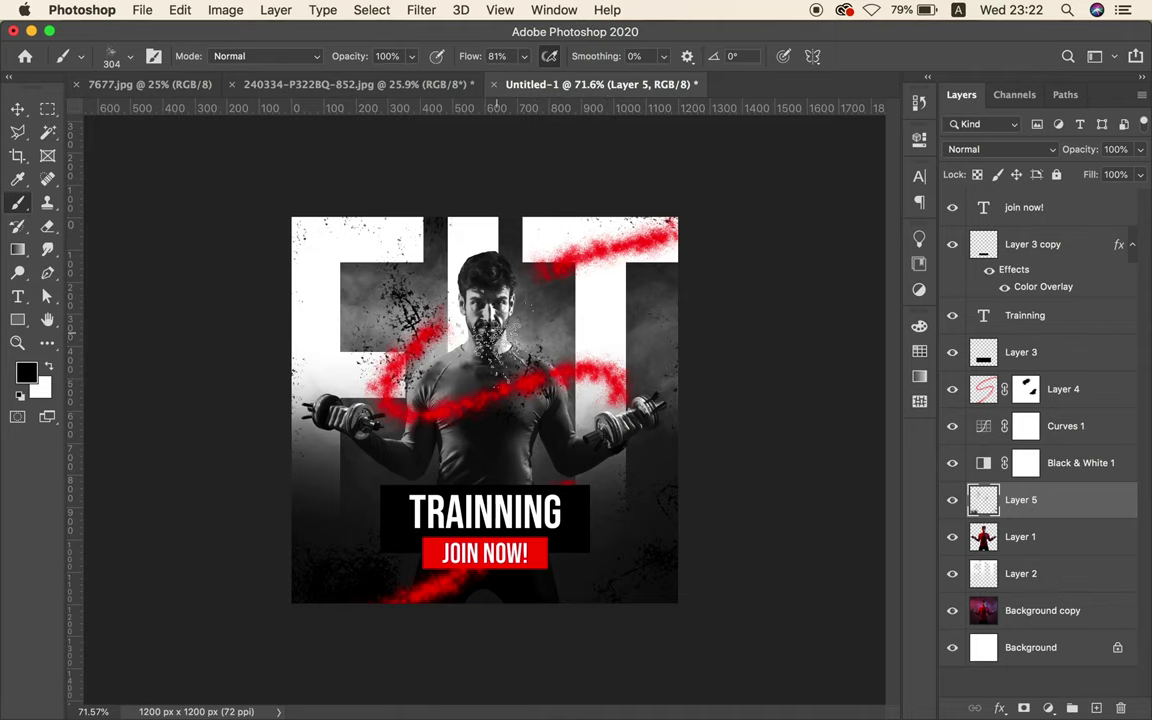
pyautogui.click(515, 320)
pyautogui.hotkey('ctrl', 'z')
pyautogui.hotkey('ctrl', 'z')
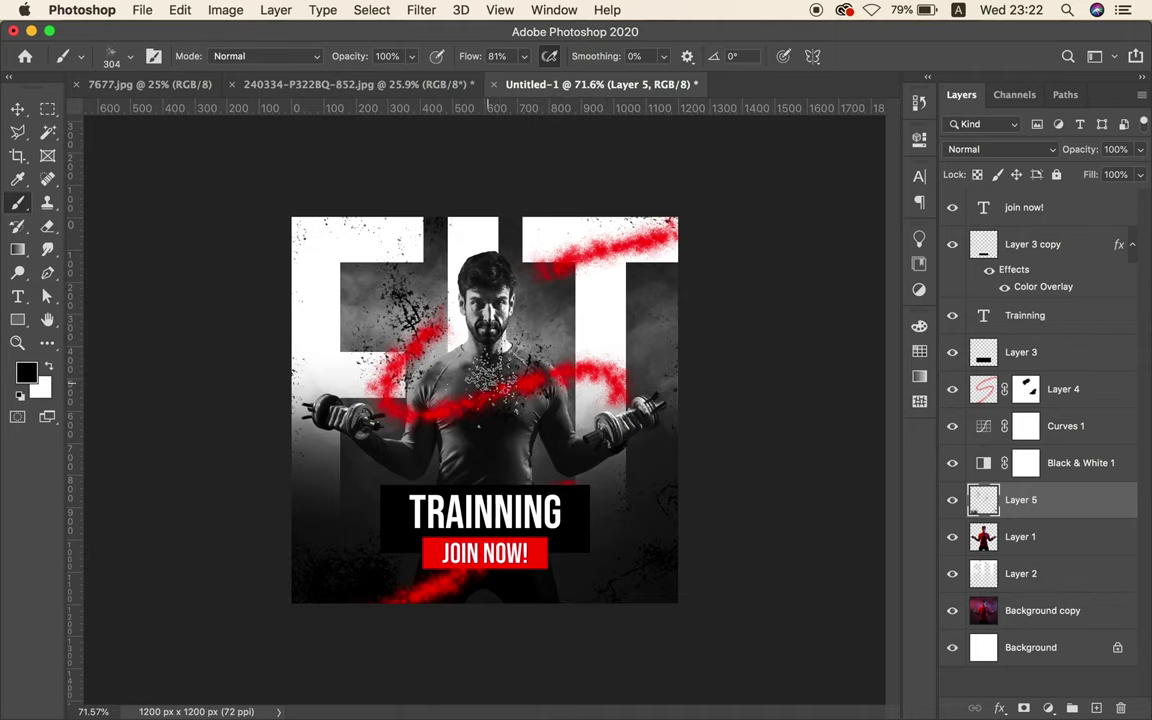
# - Move Layer 5 below Layer 1 and mask out its spatter on the left-centre
pyautogui.click(20, 110)
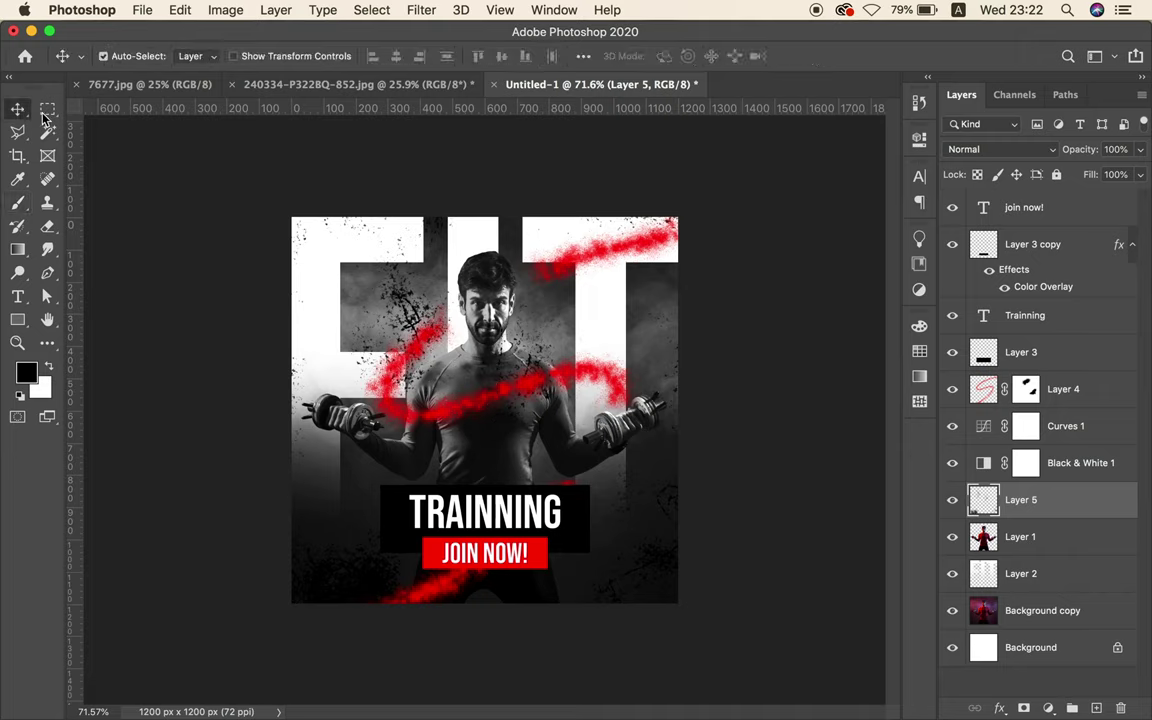
pyautogui.moveTo(1038, 510); pyautogui.dragTo(1020, 548)
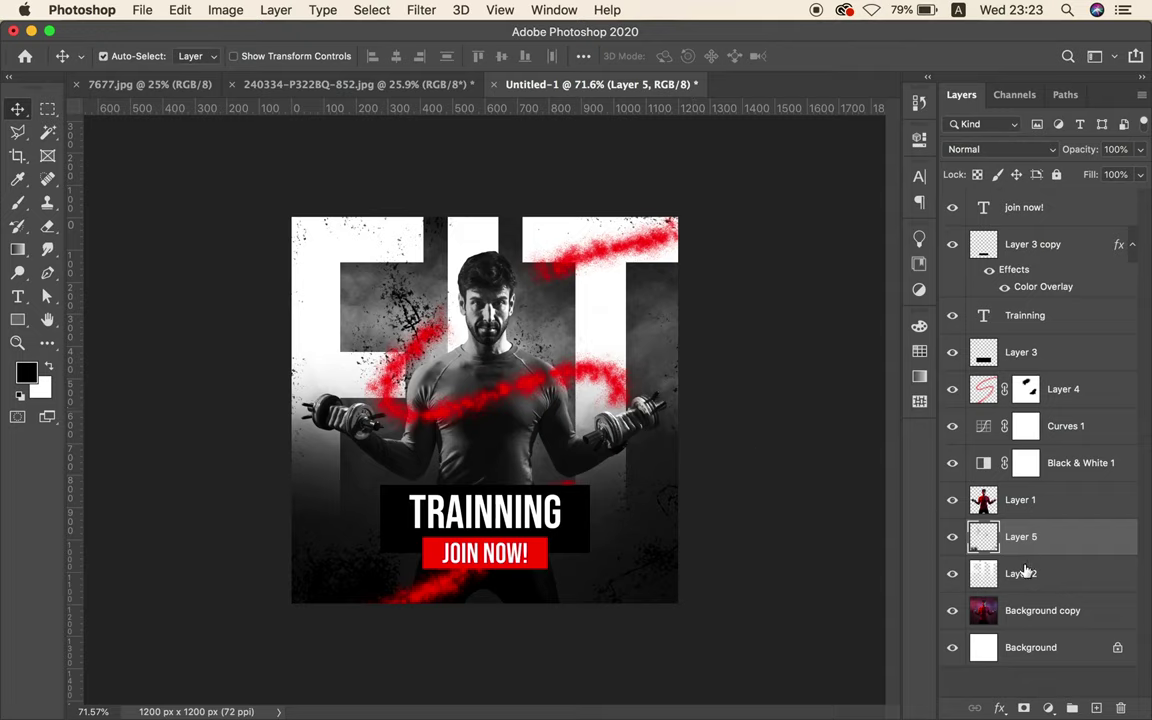
pyautogui.click(1024, 709)
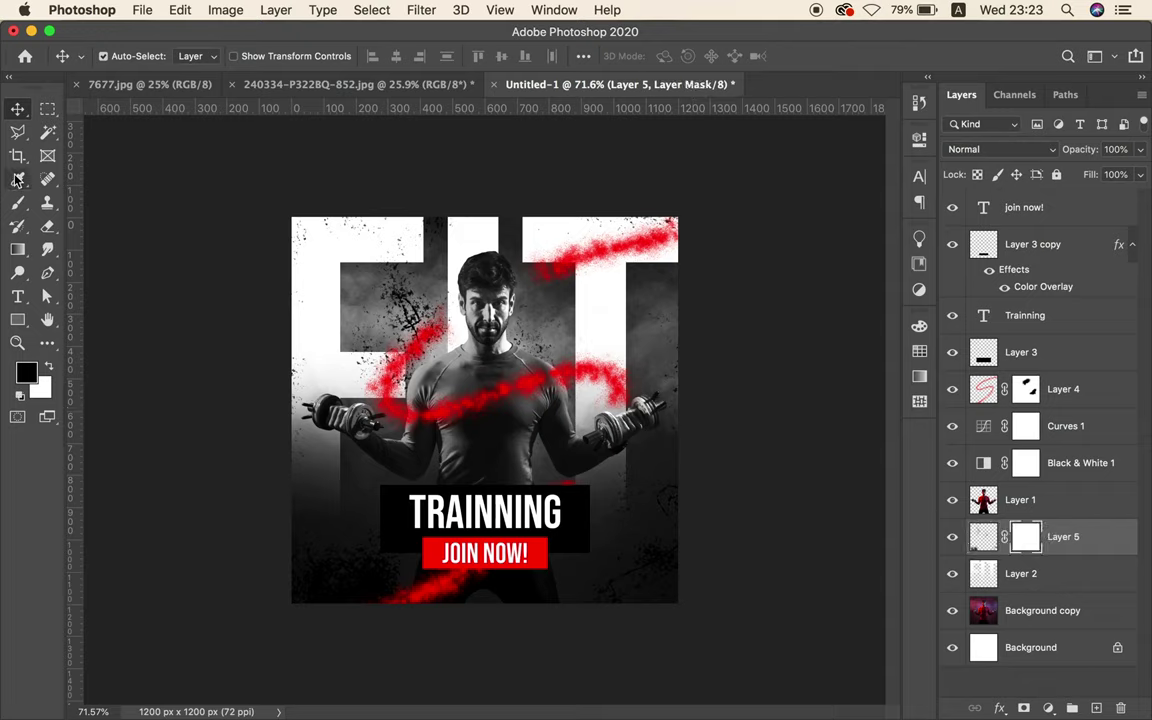
pyautogui.click(18, 206)
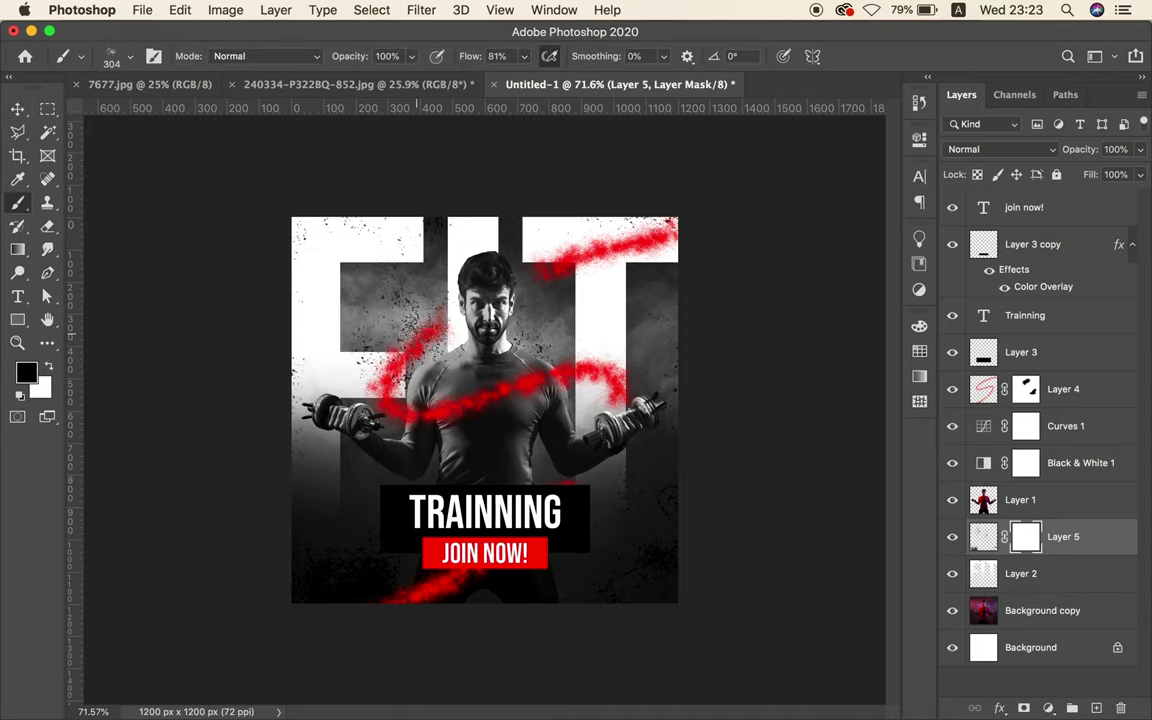
pyautogui.moveTo(380, 328); pyautogui.dragTo(363, 298)
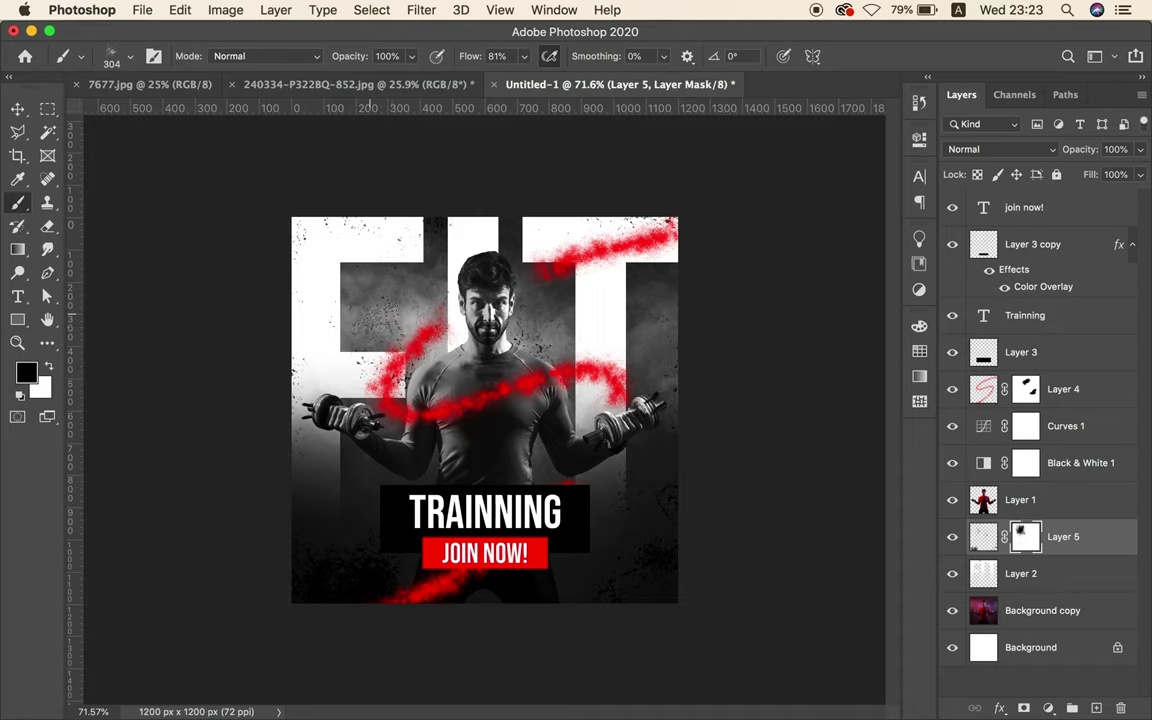
pyautogui.click(17, 110)
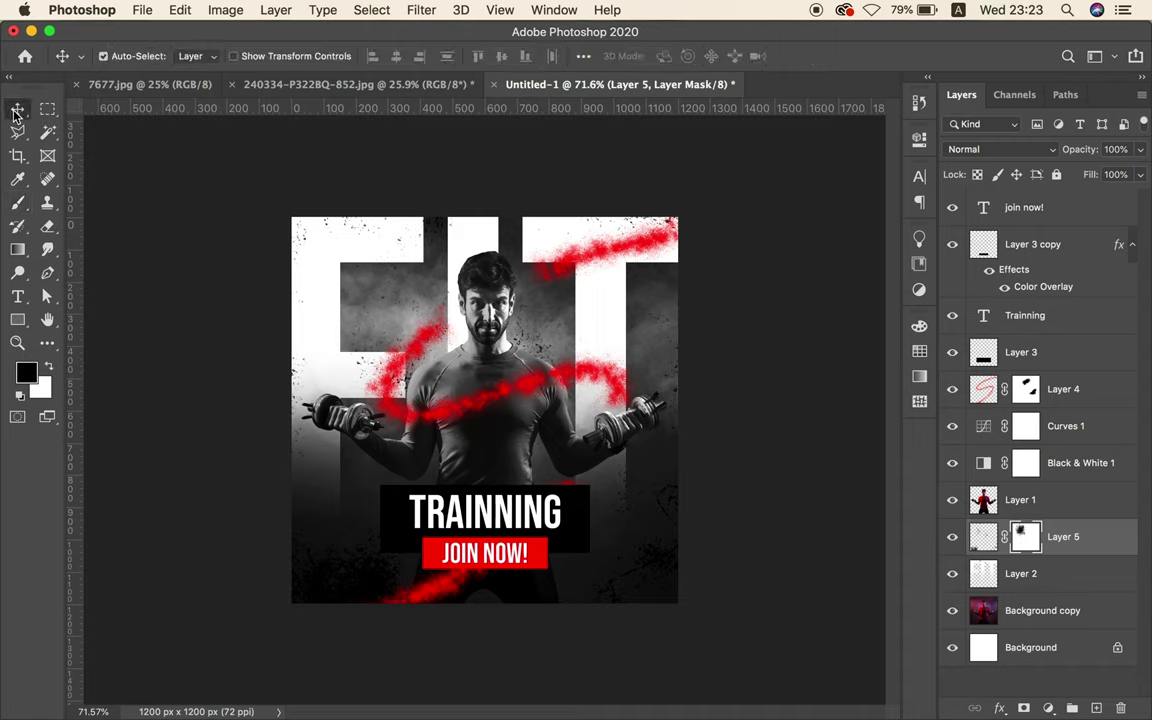
pyautogui.click(136, 248)
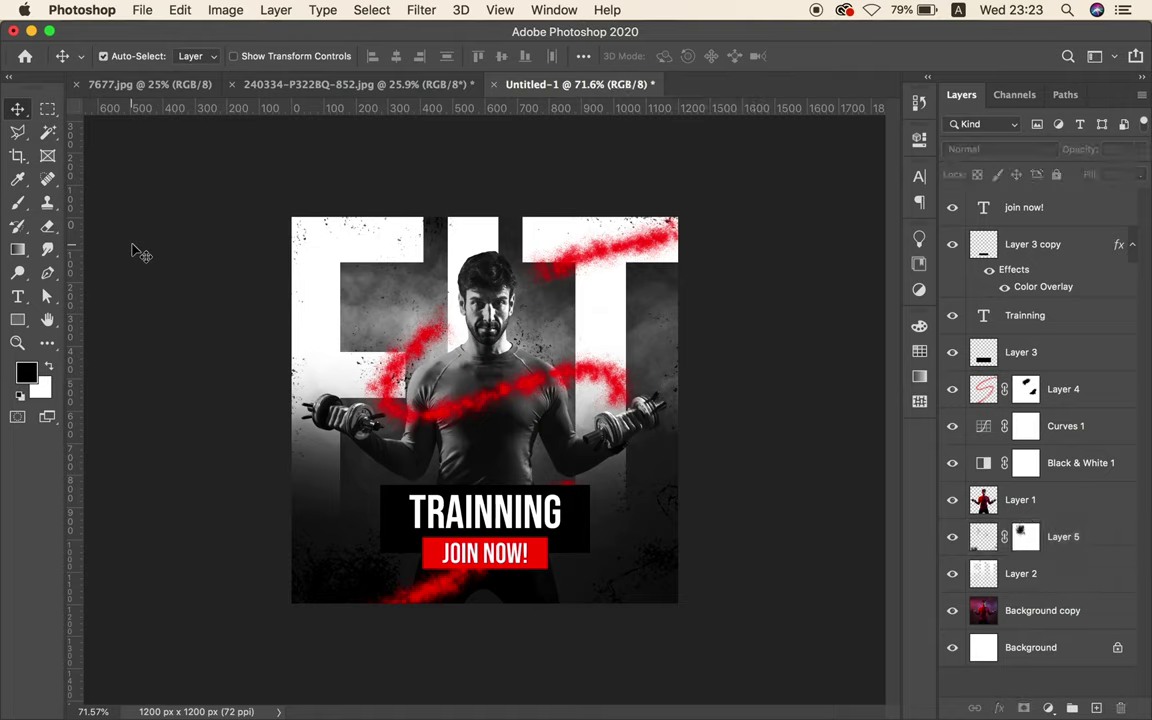
# - Select Background copy through join now! and convert them into one smart object
pyautogui.click(1041, 609)
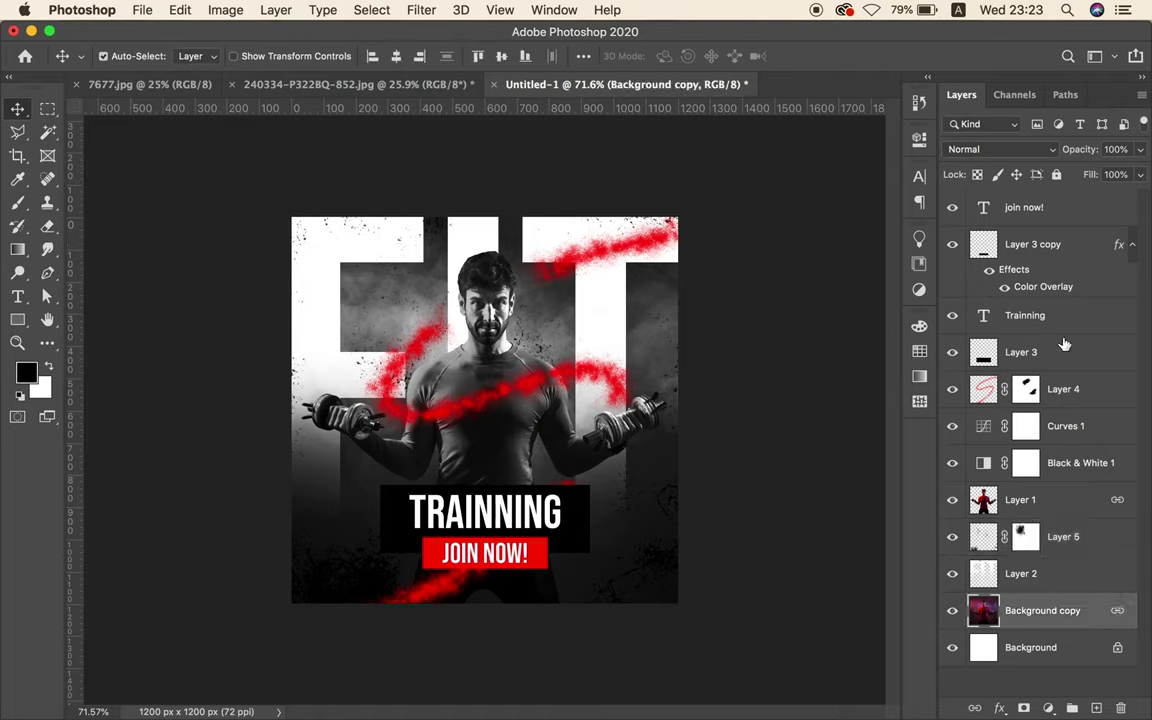
pyautogui.keyDown('shift'); pyautogui.click(1038, 208); pyautogui.keyUp('shift')
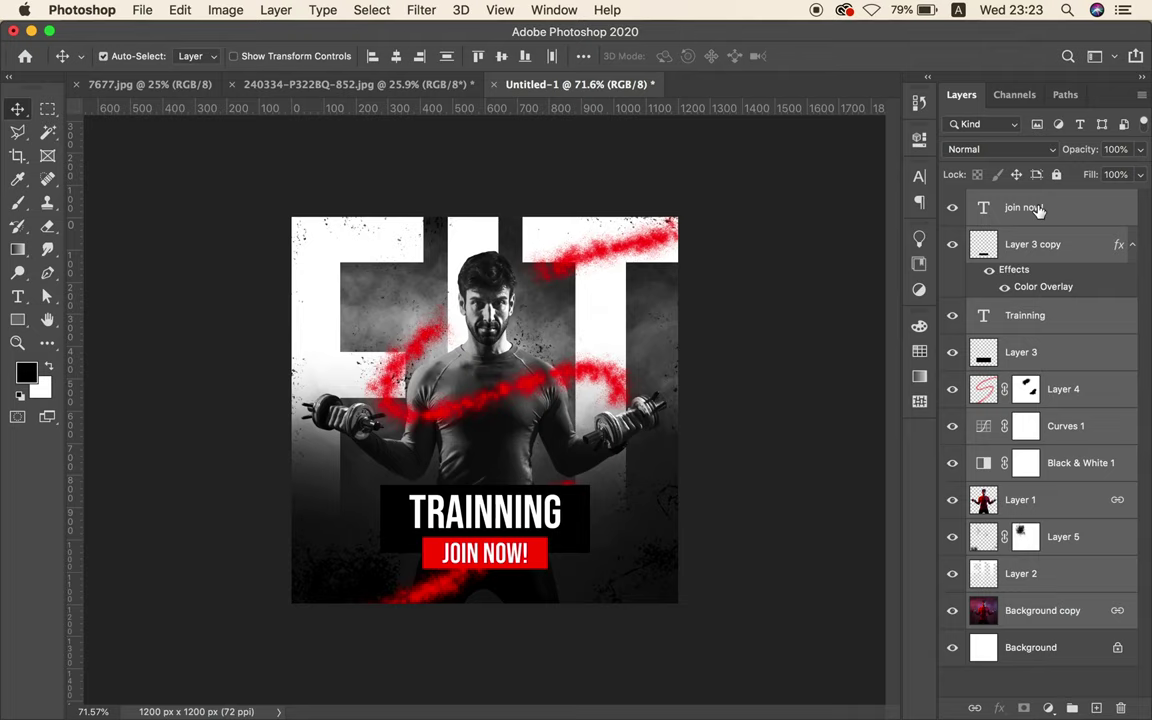
pyautogui.rightClick(1038, 208)
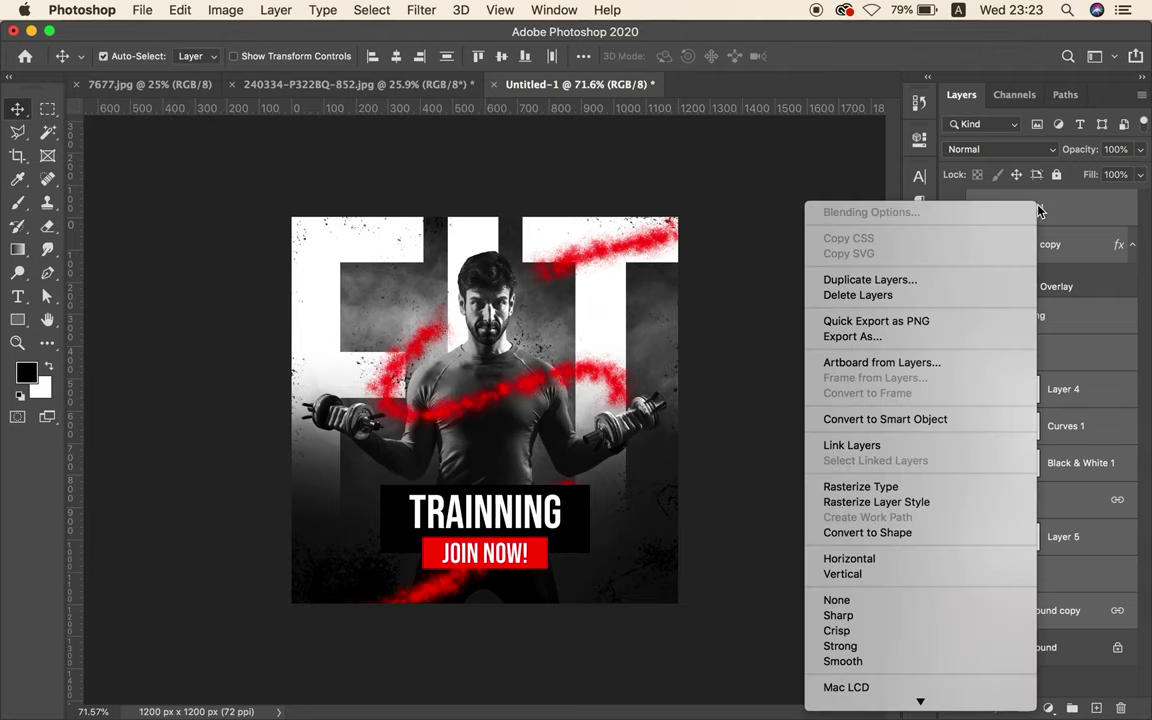
pyautogui.click(856, 419)
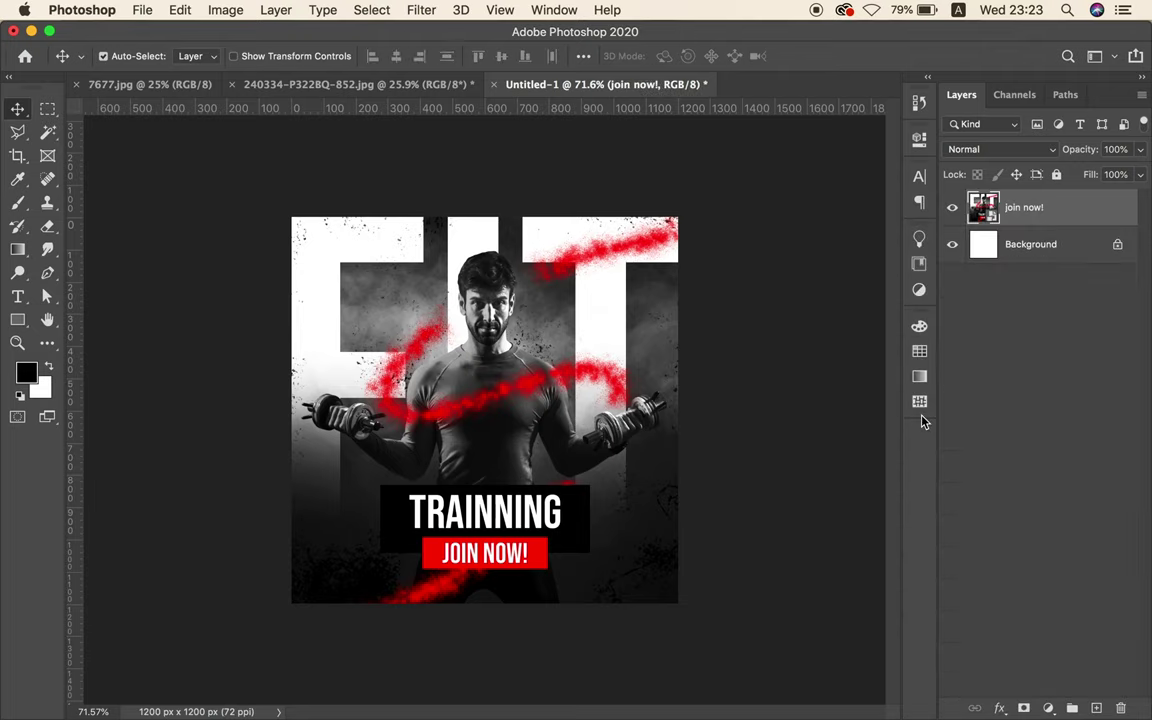
# - Apply Add Noise at 12%, Gaussian, Monochromatic to the 'join now!' smart object
pyautogui.click(421, 10)
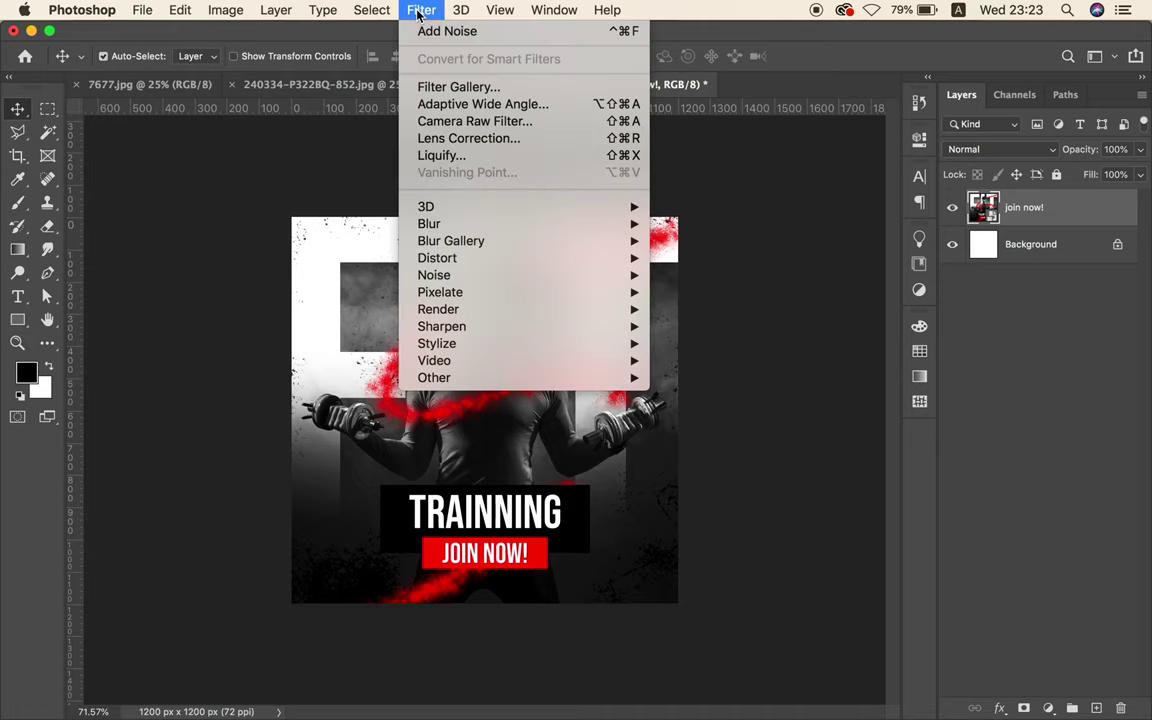
pyautogui.click(427, 33)
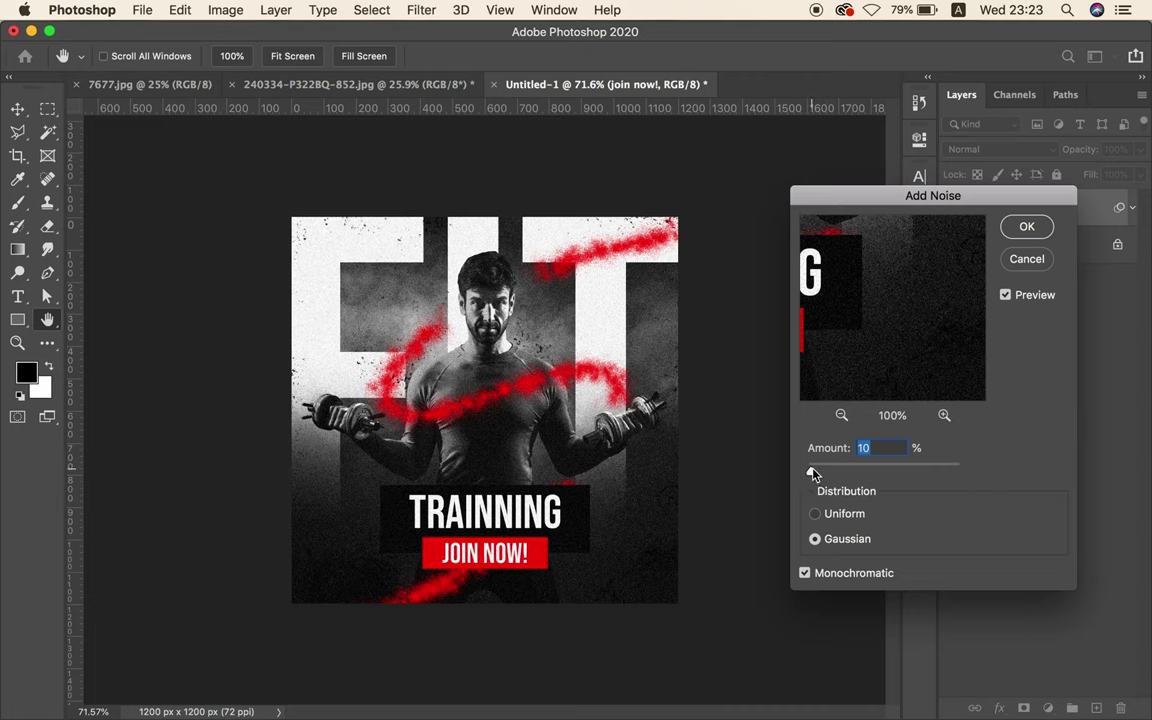
pyautogui.moveTo(811, 471); pyautogui.dragTo(814, 472)
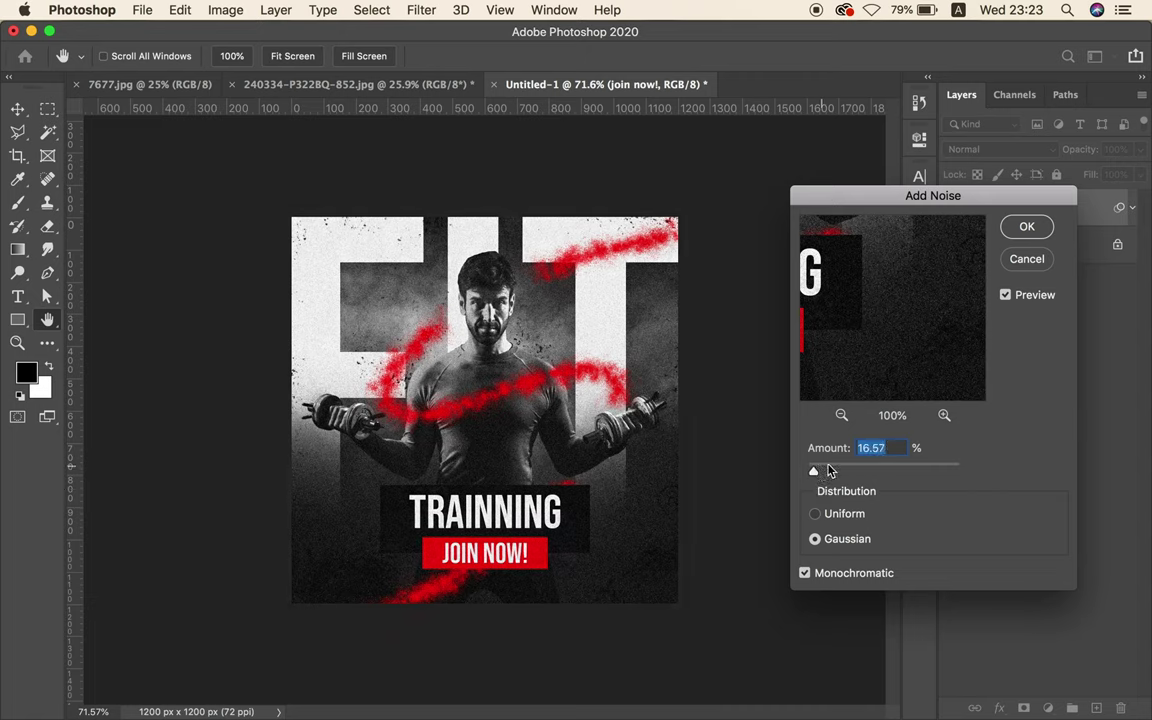
pyautogui.write('12')
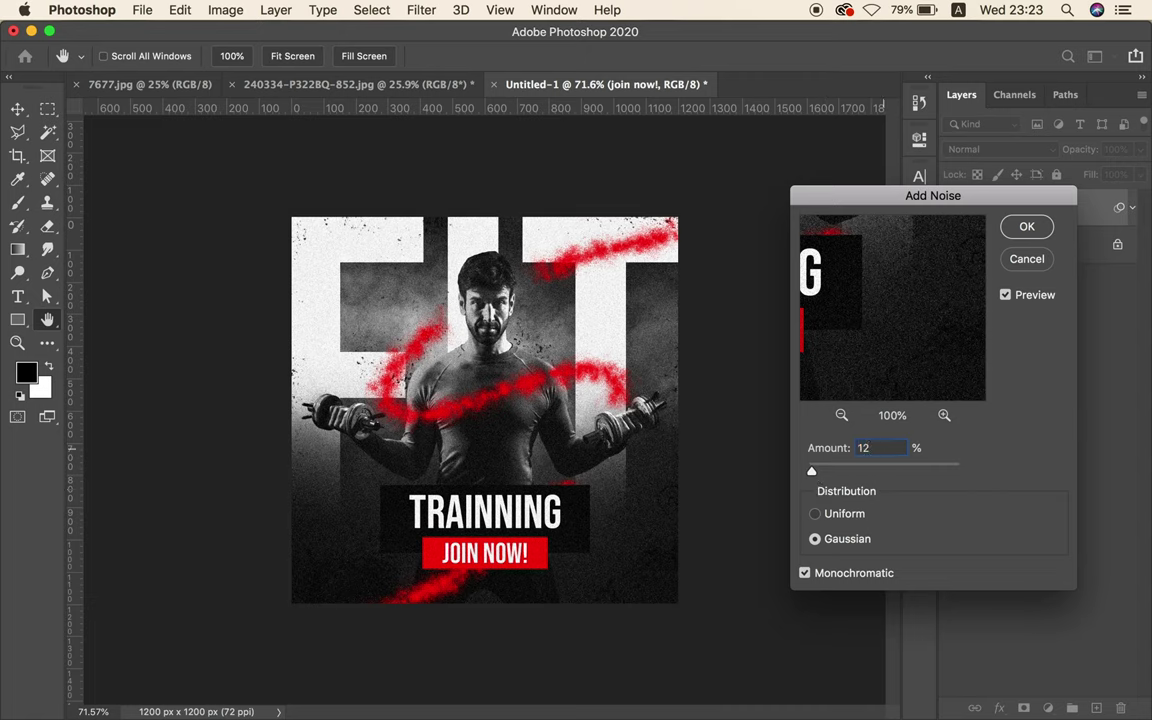
pyautogui.click(1020, 230)
pyautogui.scroll(3, 567, 409)
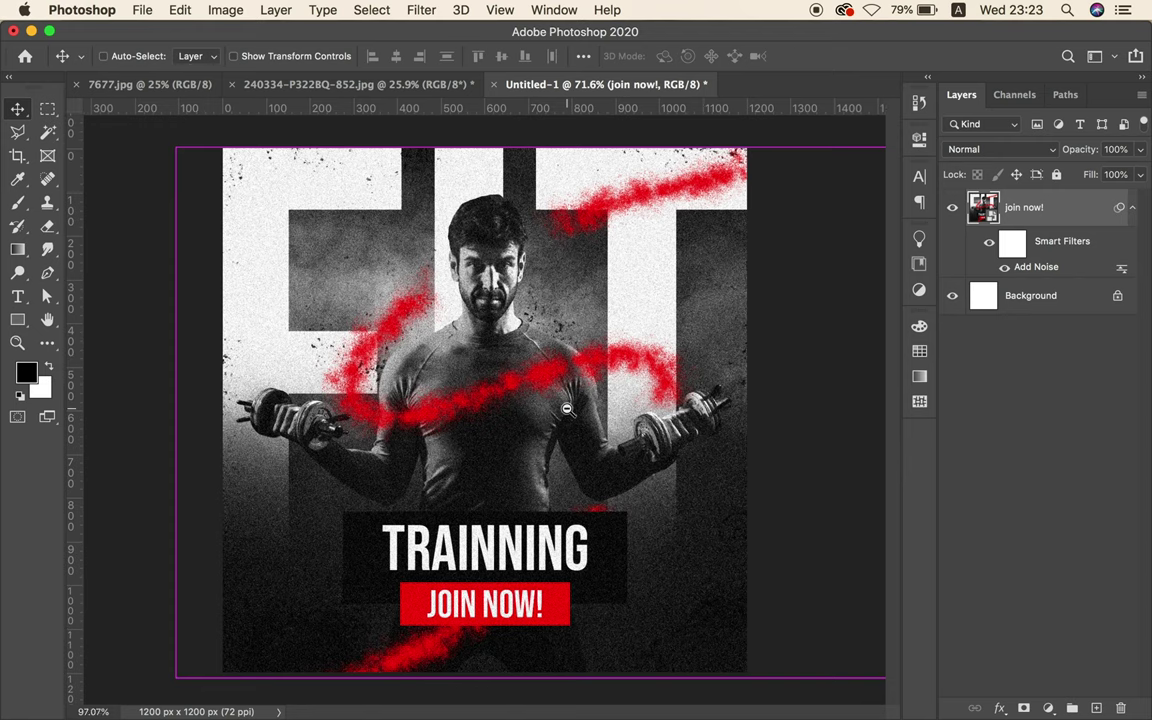
pyautogui.scroll(2, 567, 409)
pyautogui.scroll(1, 567, 409)
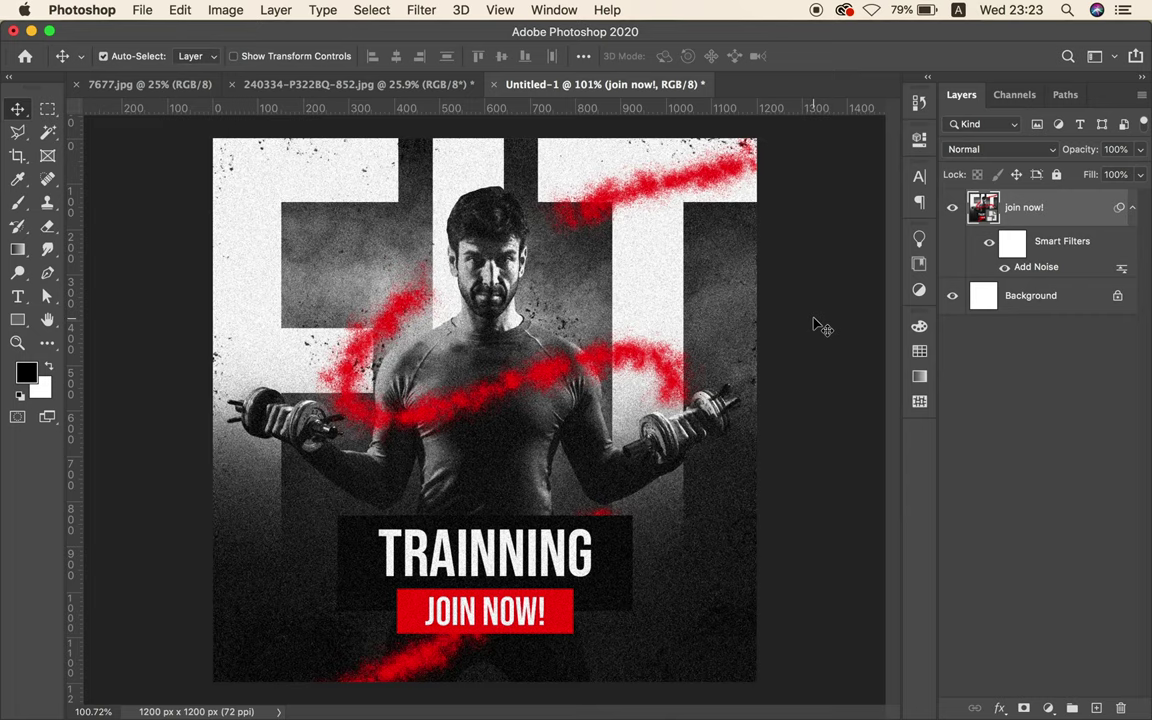
# - Add a Curves 1 adjustment layer with highlights raised and shadows lowered into an S-curve
pyautogui.click(1048, 708)
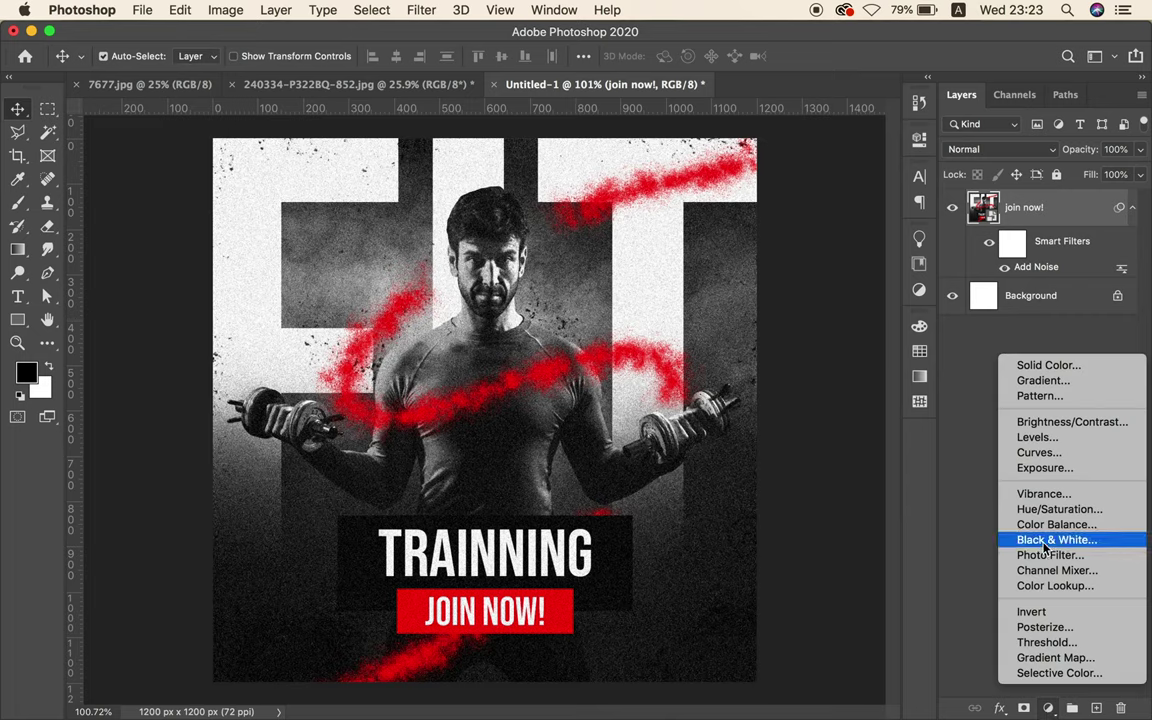
pyautogui.click(1040, 452)
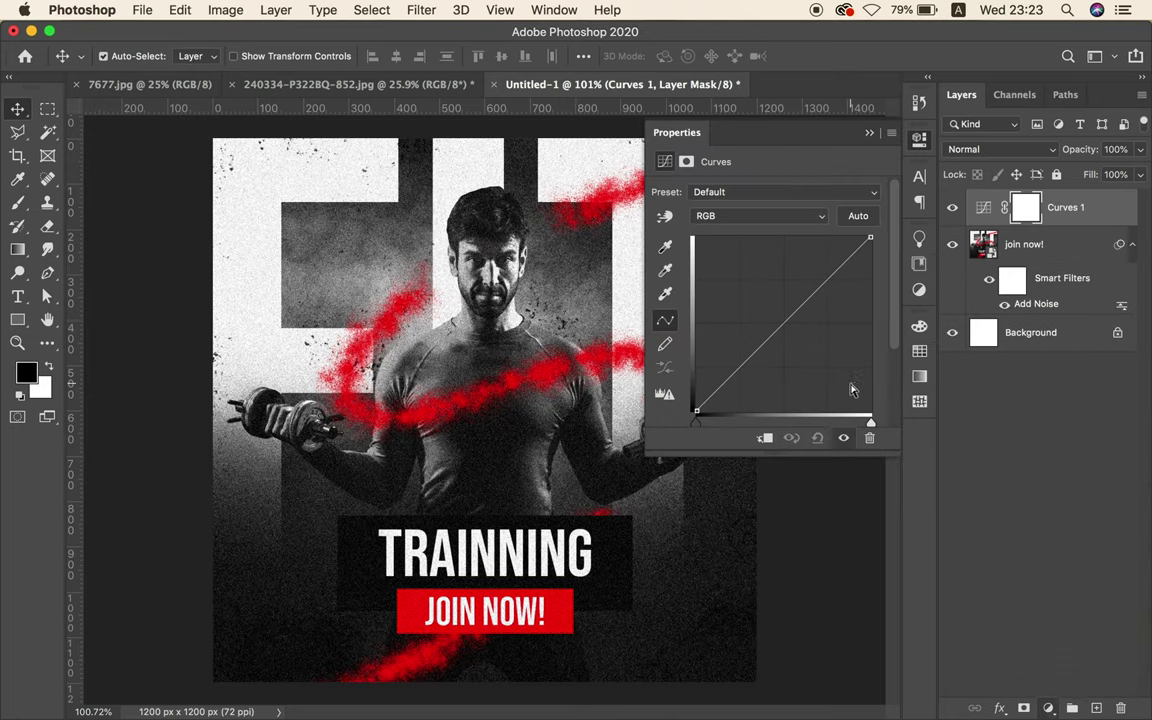
pyautogui.moveTo(840, 267); pyautogui.dragTo(840, 257)
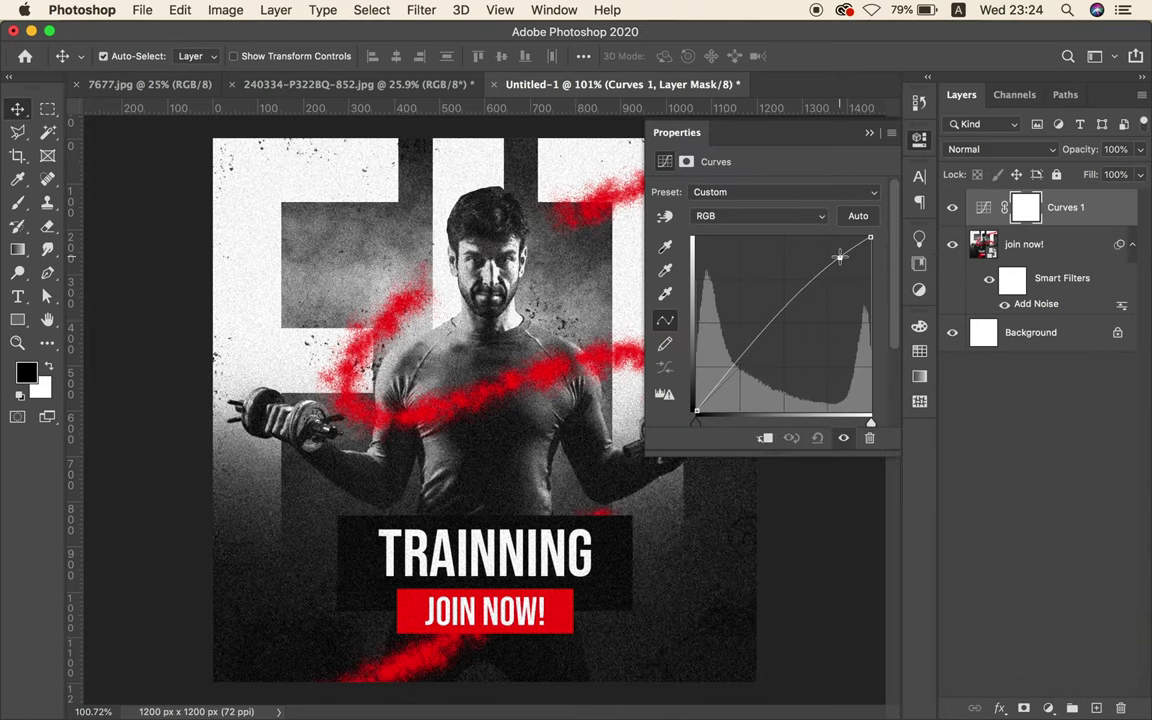
pyautogui.moveTo(732, 371); pyautogui.dragTo(732, 383)
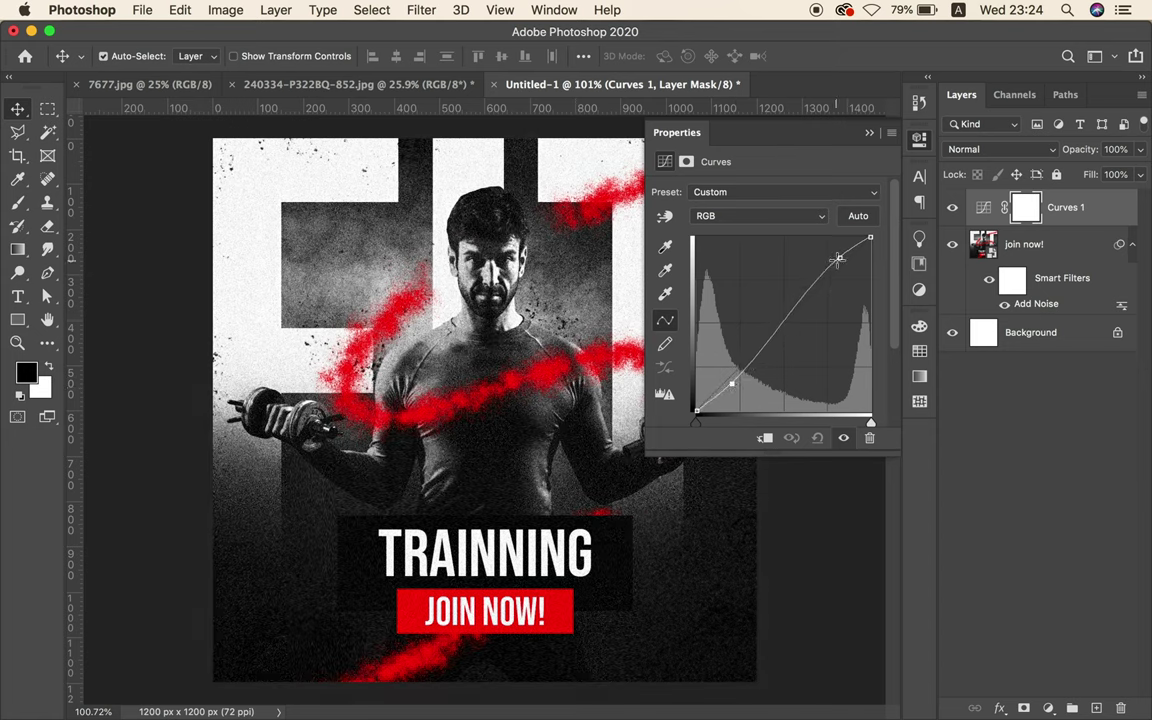
pyautogui.moveTo(840, 258); pyautogui.dragTo(836, 256)
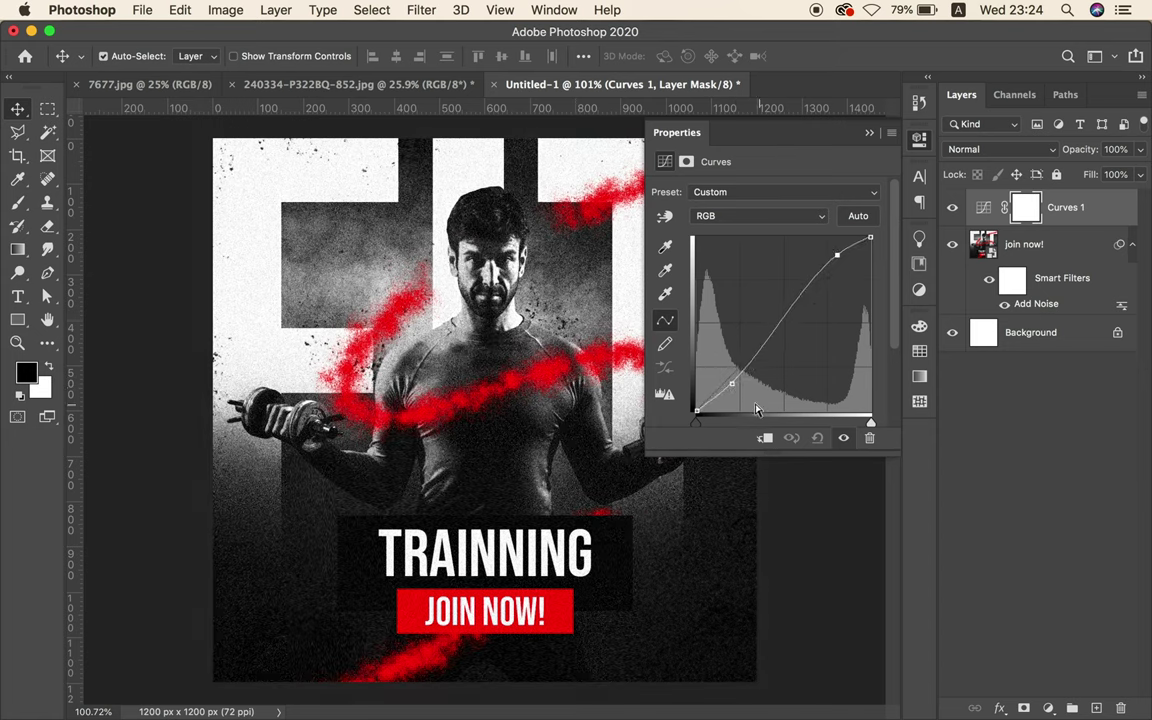
pyautogui.click(732, 384)
pyautogui.click(870, 135)
pyautogui.click(786, 358)
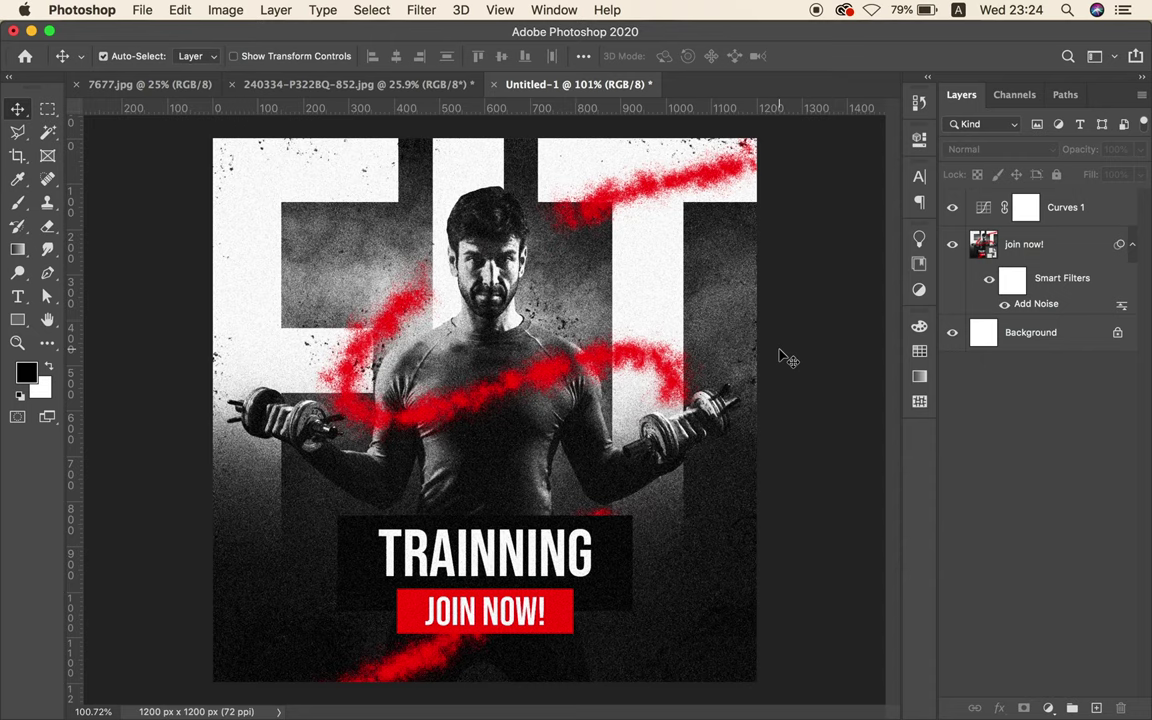
pyautogui.click(745, 200)
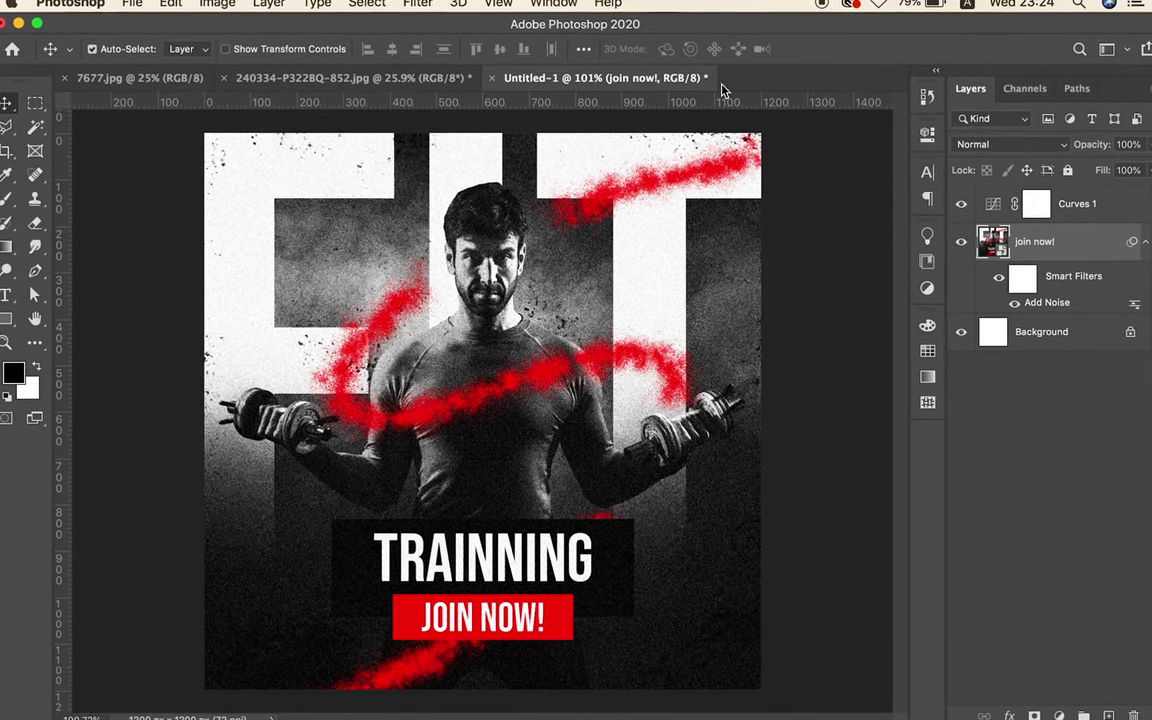